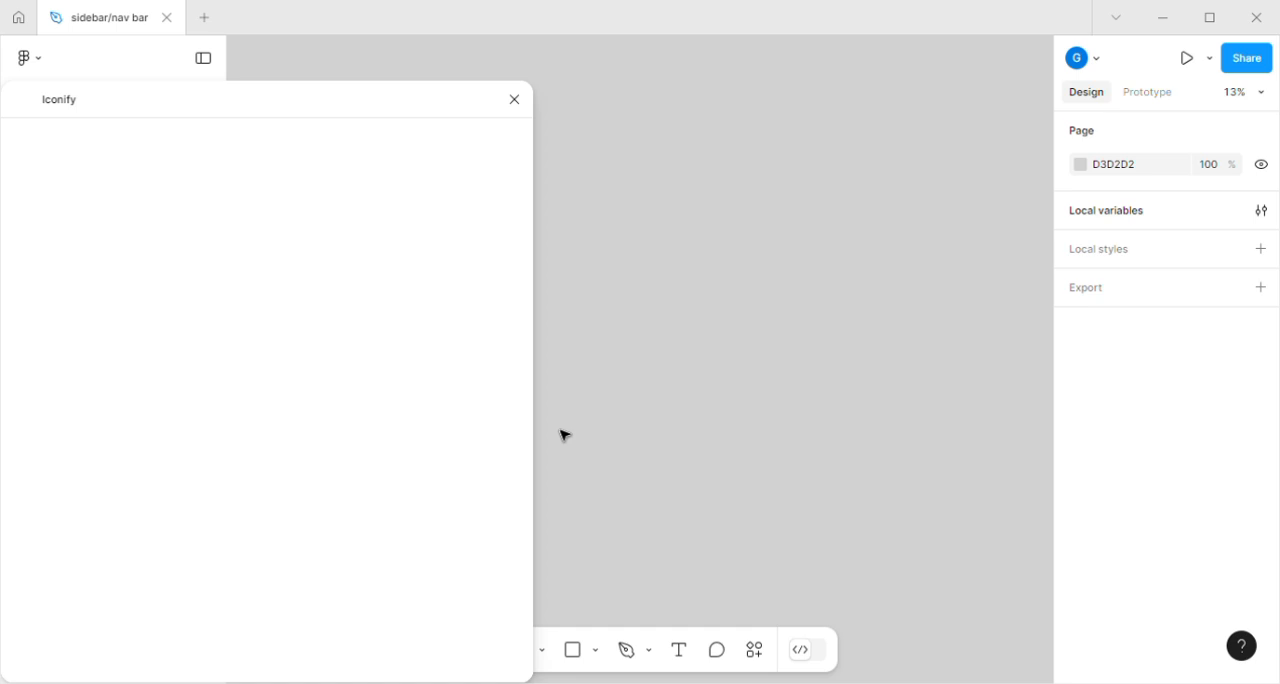
Import home, search, profile and favourite icons from Iconify onto the canvas, including the hugeicons favourite heart.
left_click(86, 175)
type("home")
type("search")
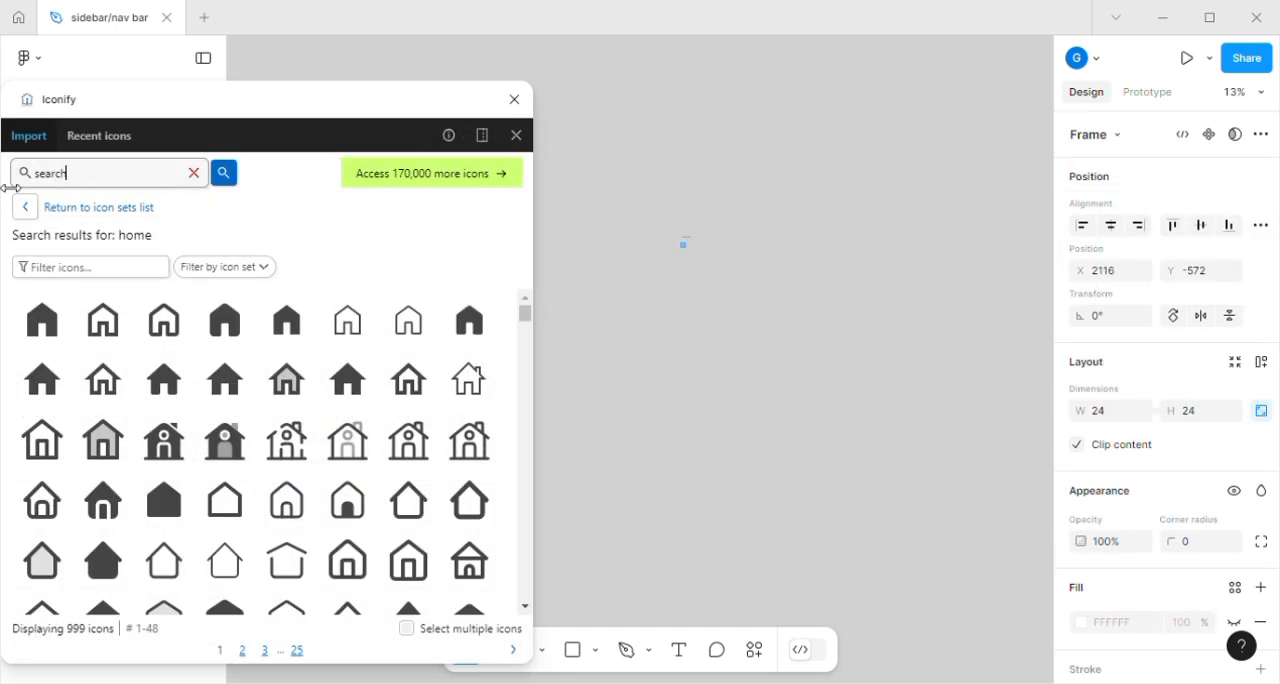
key("Return")
double_click(33, 183)
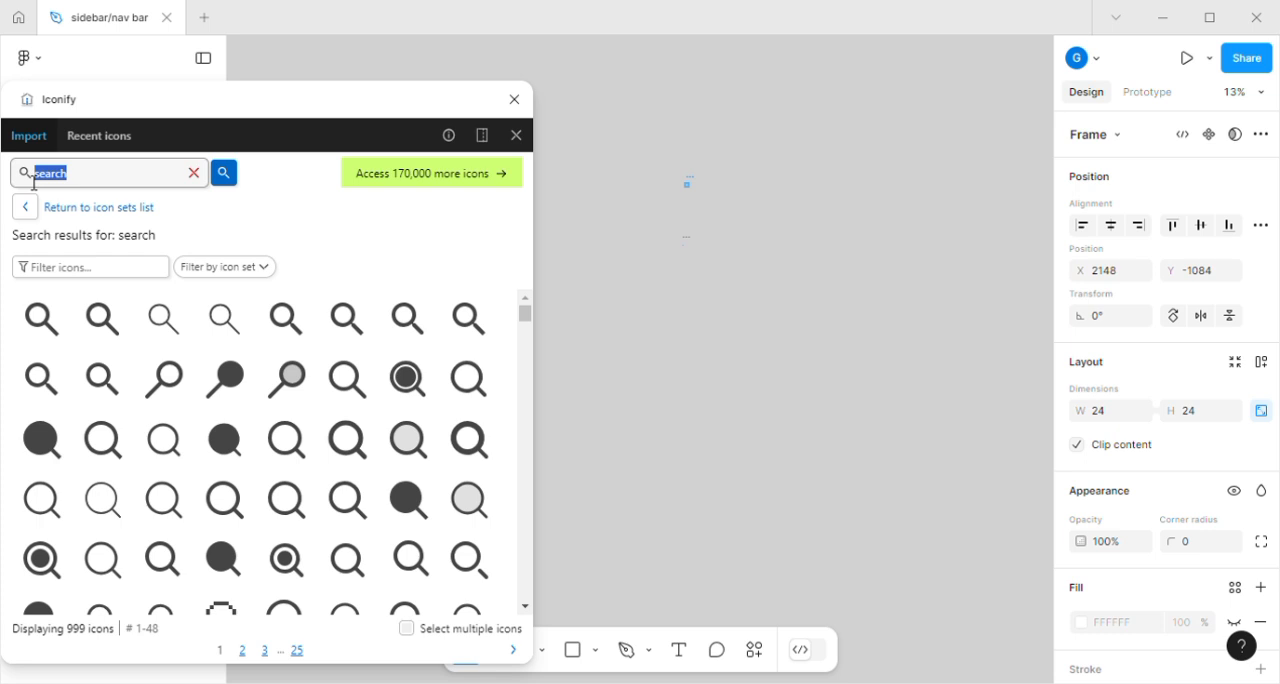
type("profile")
key("Return")
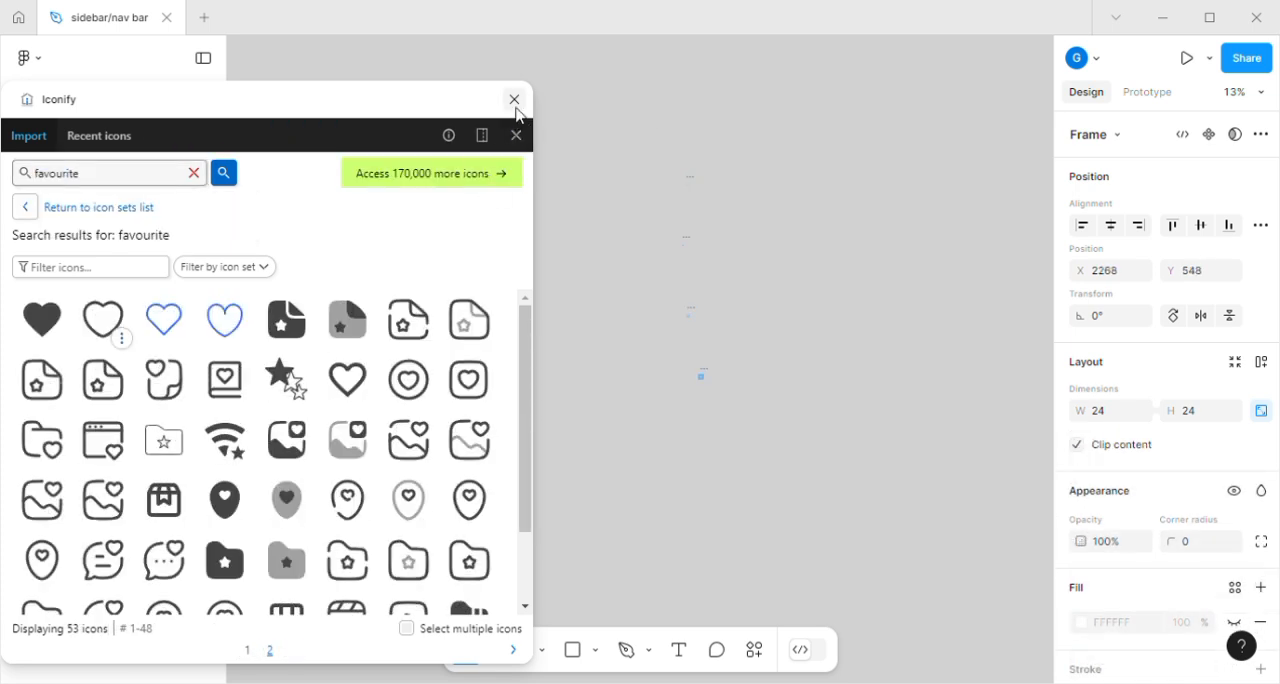
left_click(514, 102)
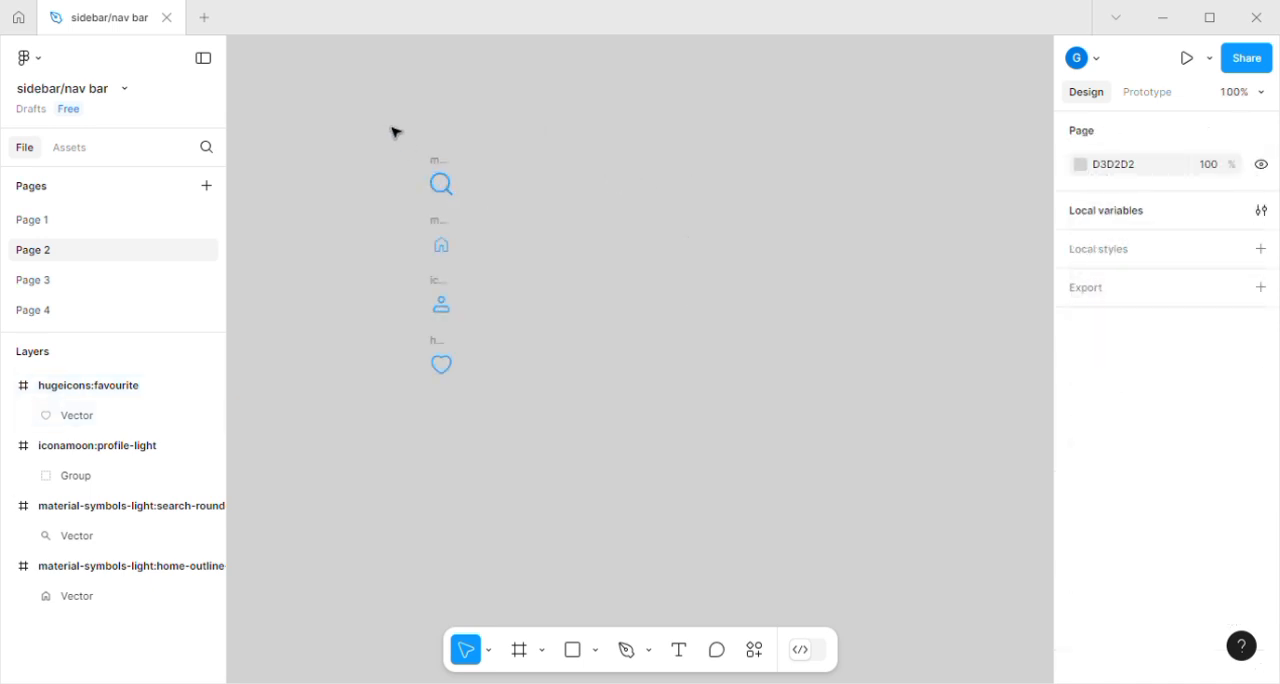
Combine the four stacked icon frames into a single component set.
left_click_drag(393, 130, 484, 405)
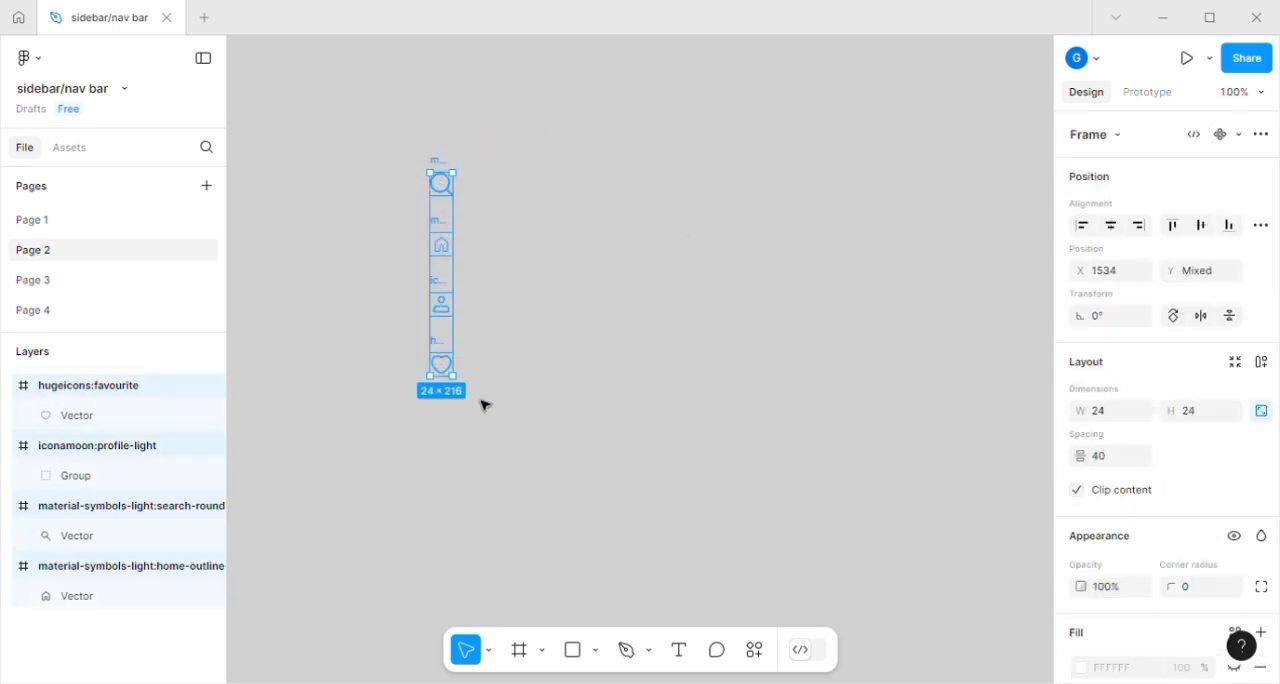
left_click(1240, 139)
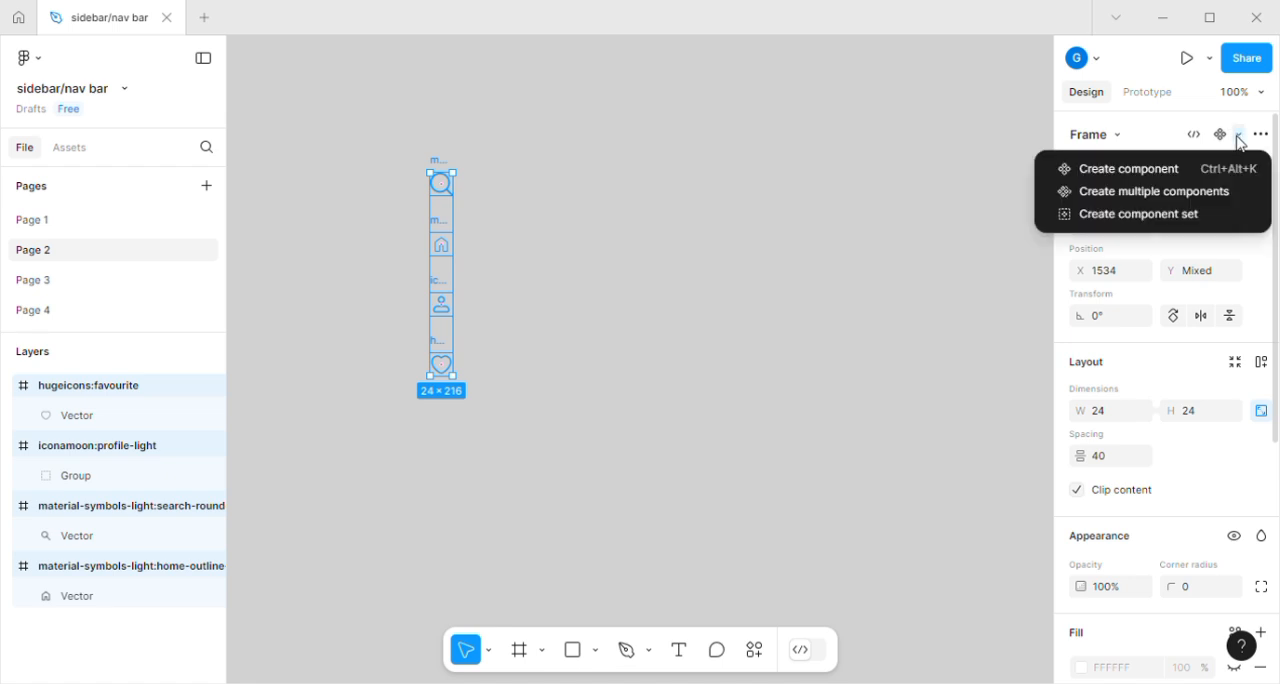
left_click(1173, 218)
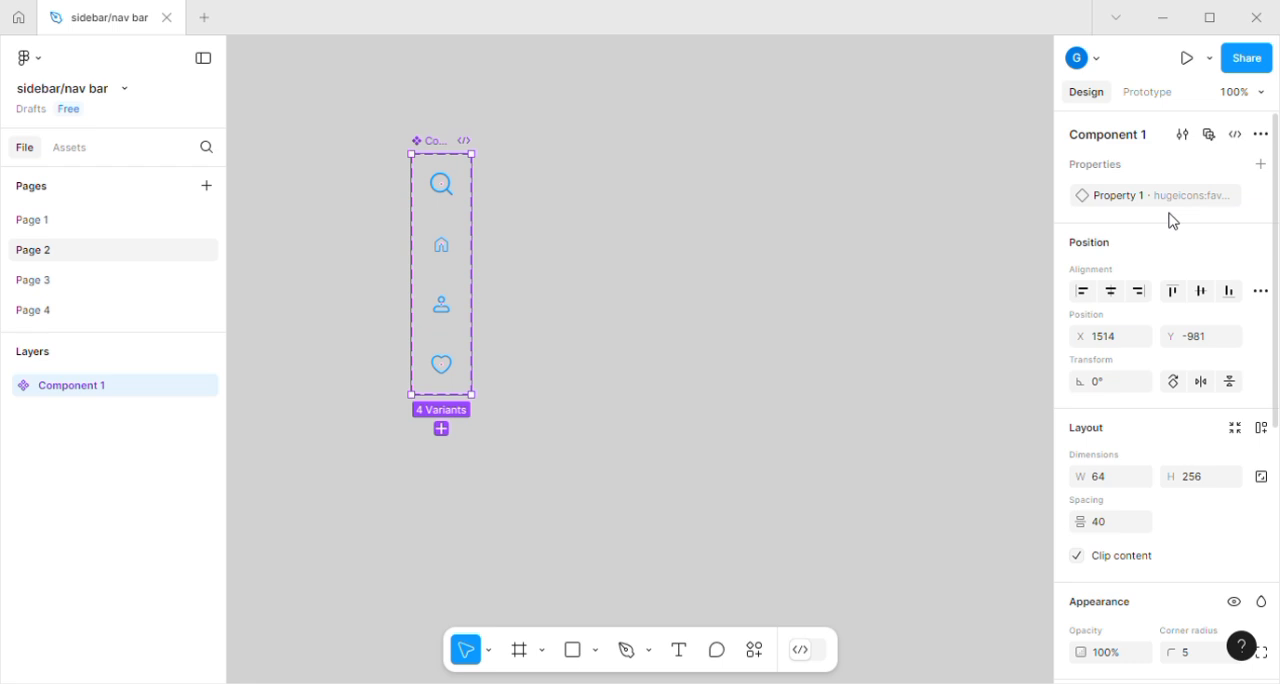
Add an instance swap property named "icons" to the icon component set, with Component 1 from Page 2 as its value.
left_click(1262, 165)
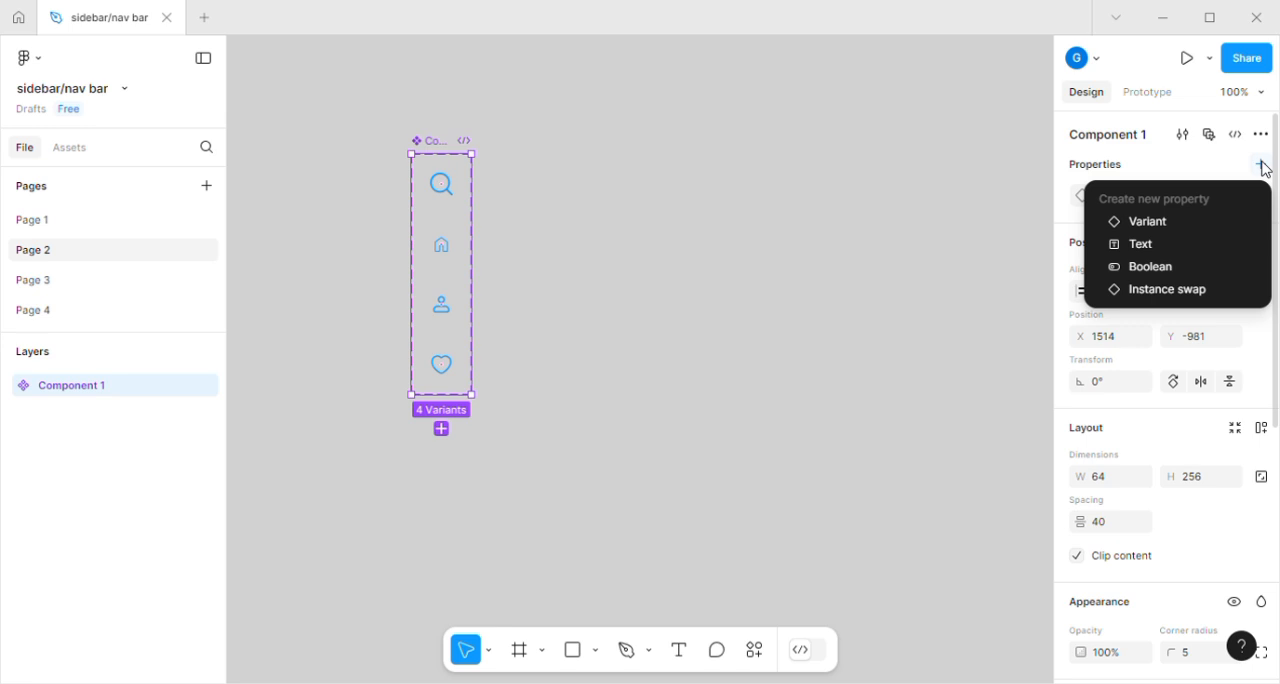
left_click(1180, 292)
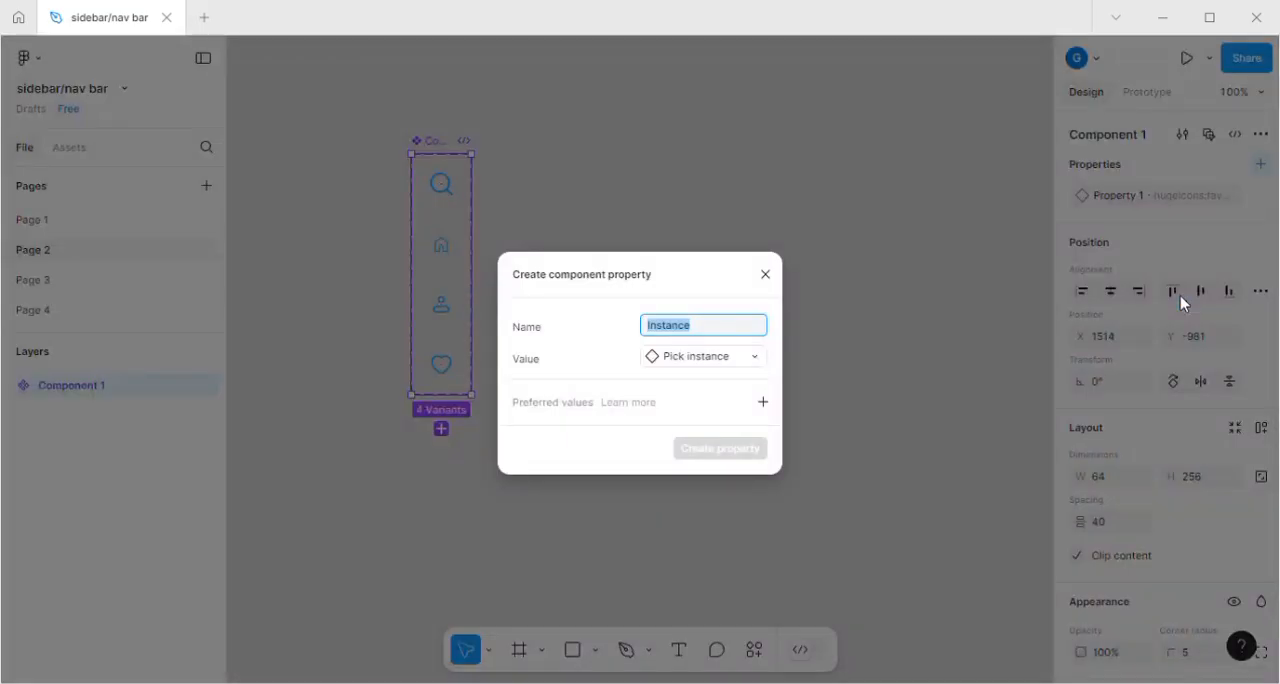
left_click(754, 363)
left_click(754, 363)
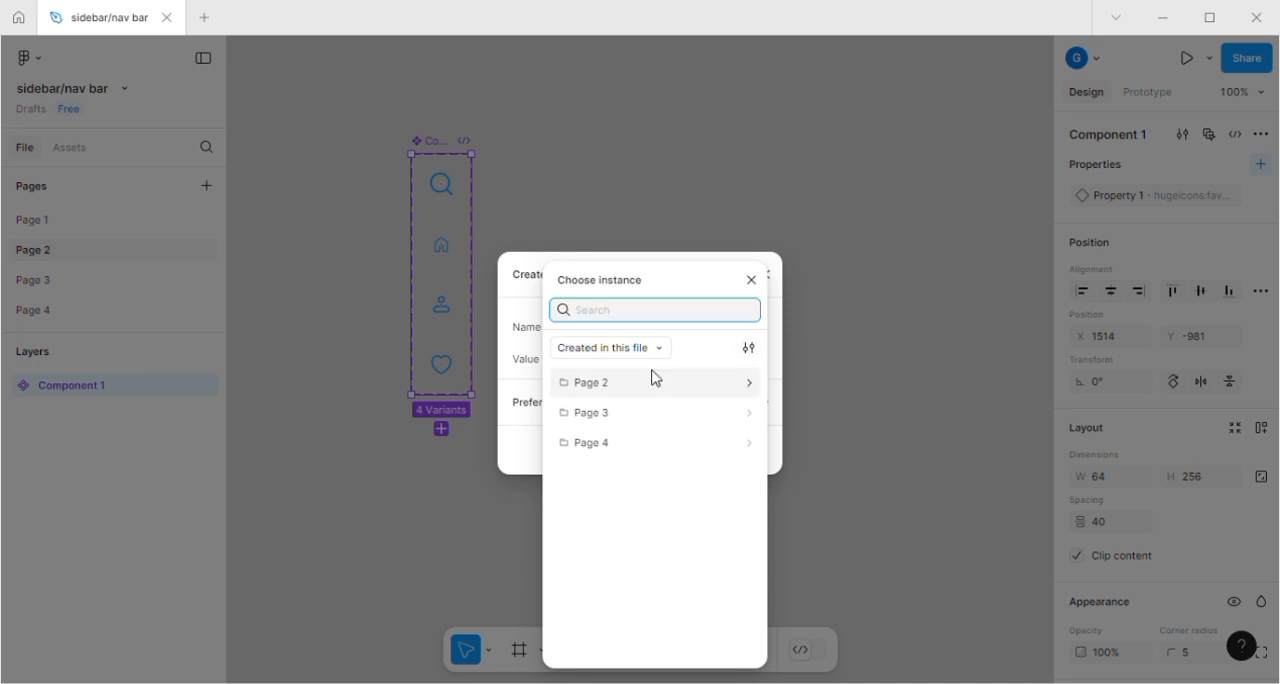
left_click(745, 387)
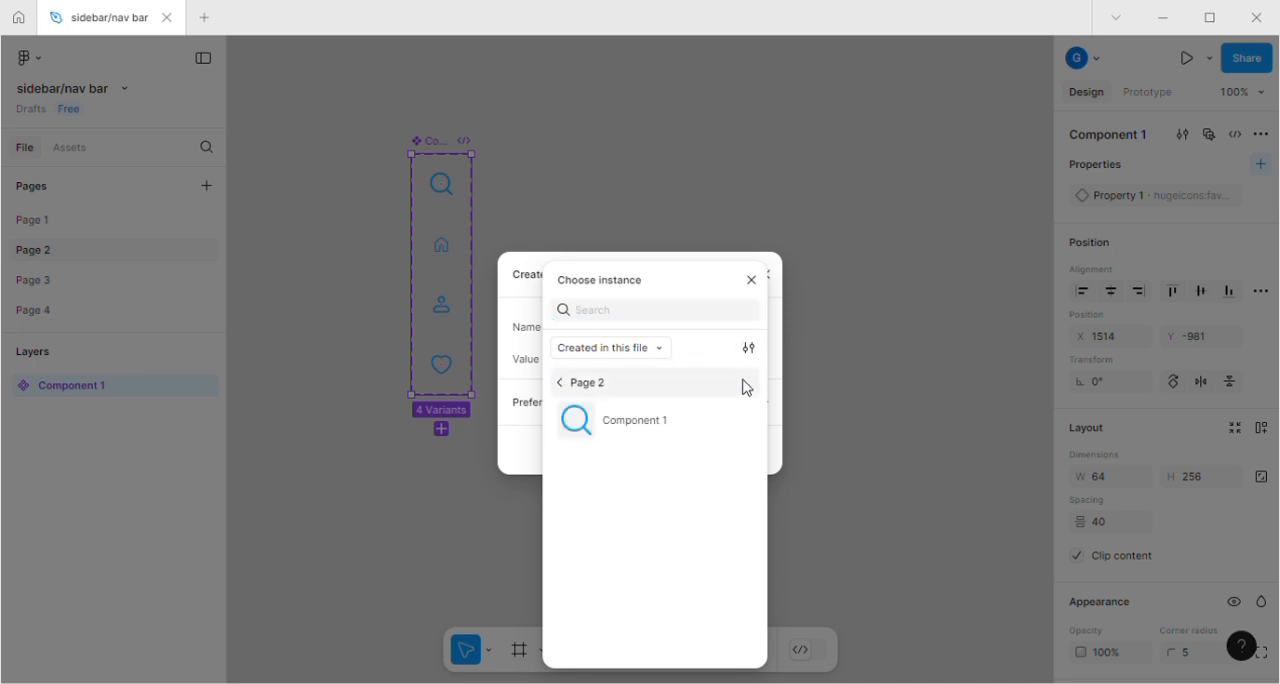
left_click(660, 425)
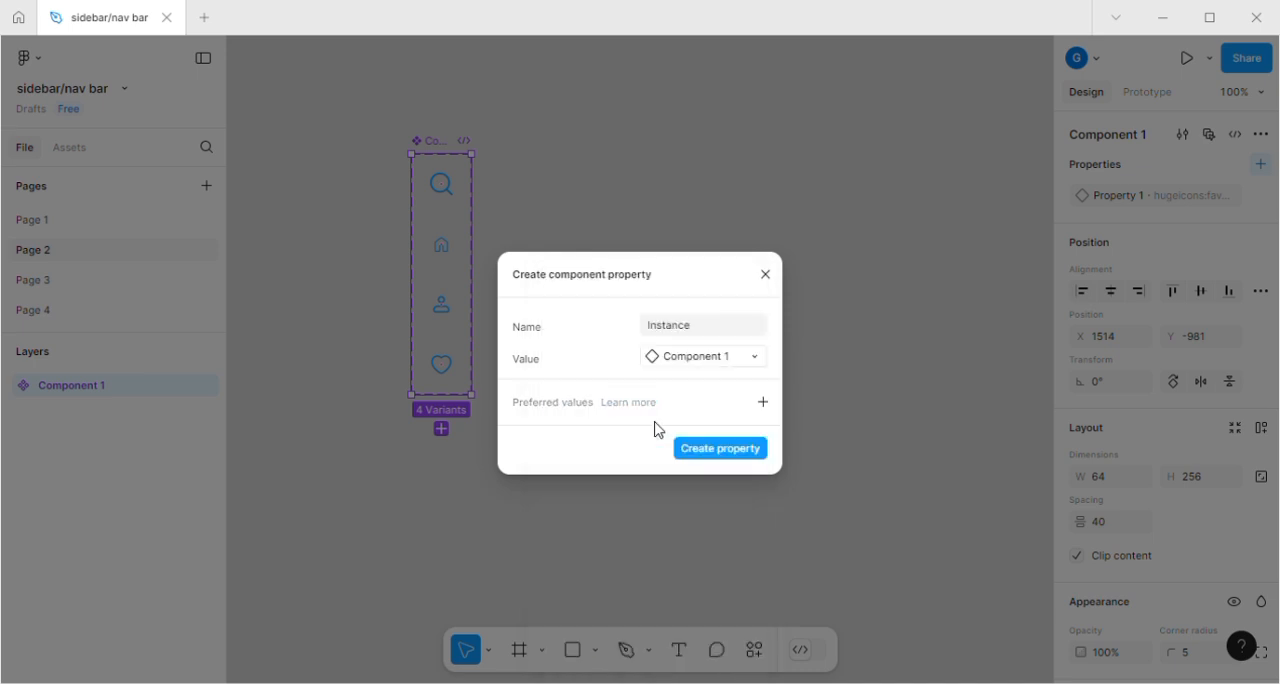
left_click(678, 327)
type("icons")
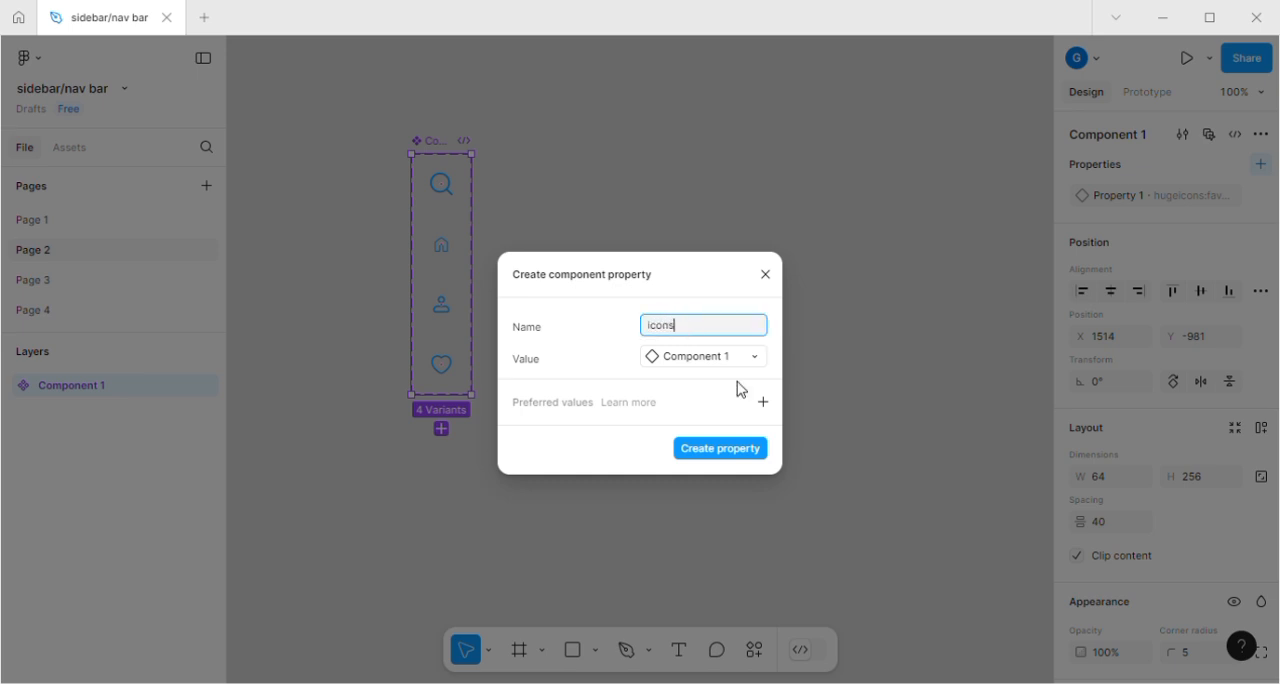
left_click(747, 452)
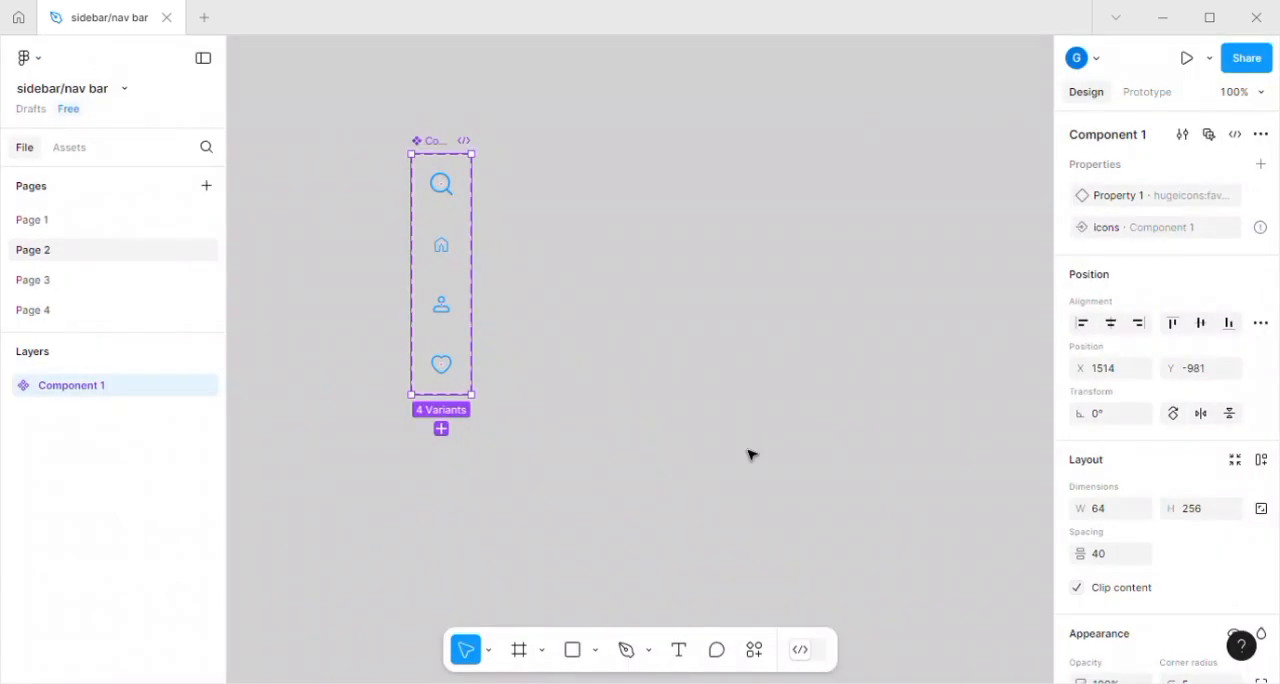
Place an instance of the home icon beside the icon set and add a "Home" text label in size 12 below it.
left_click(446, 251)
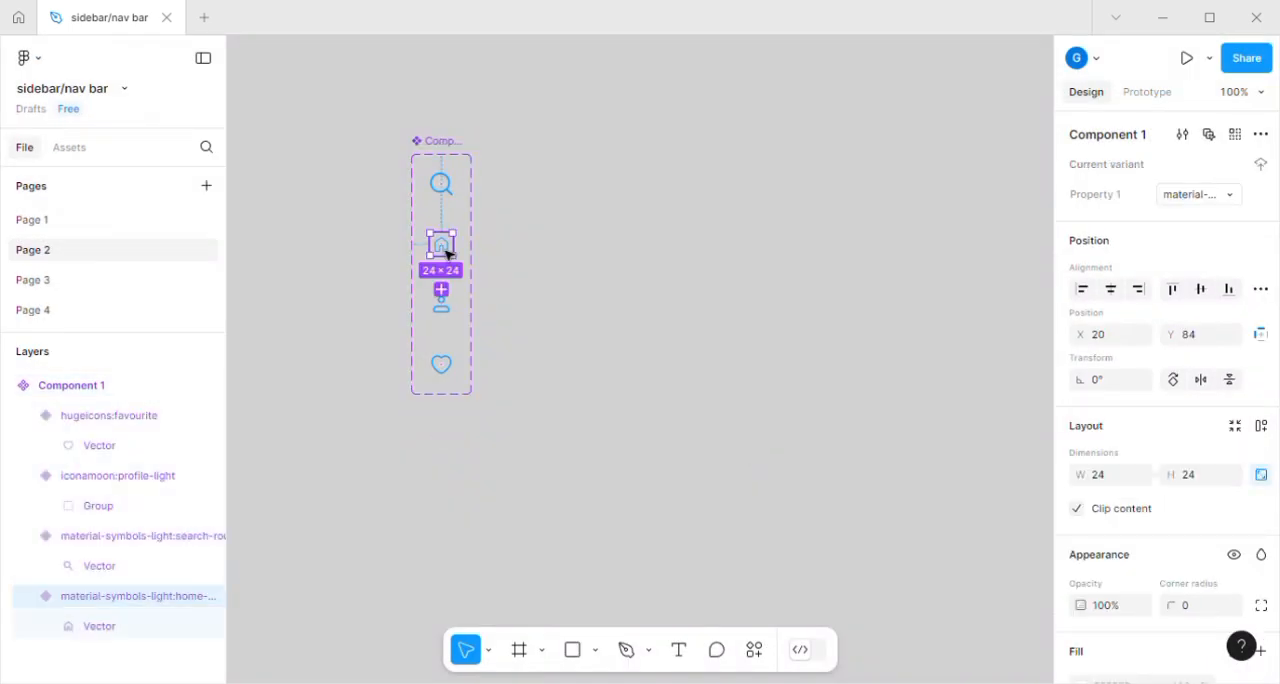
left_click_drag(452, 257, 686, 264)
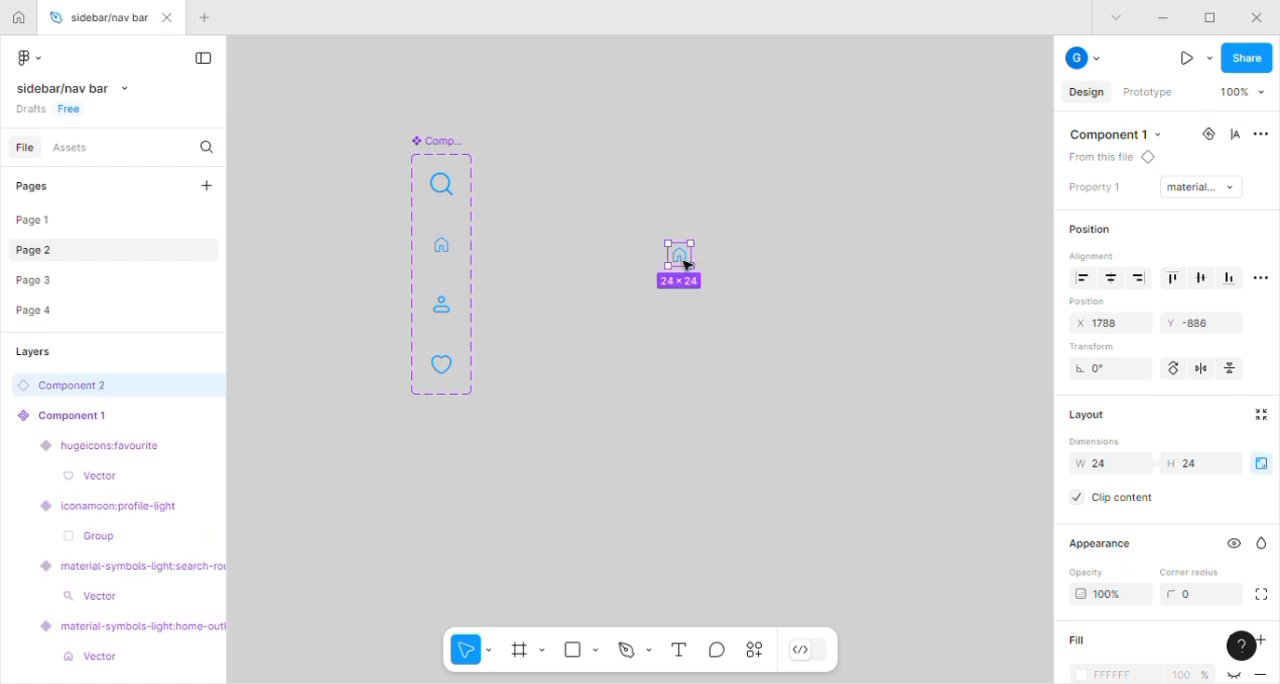
left_click(679, 651)
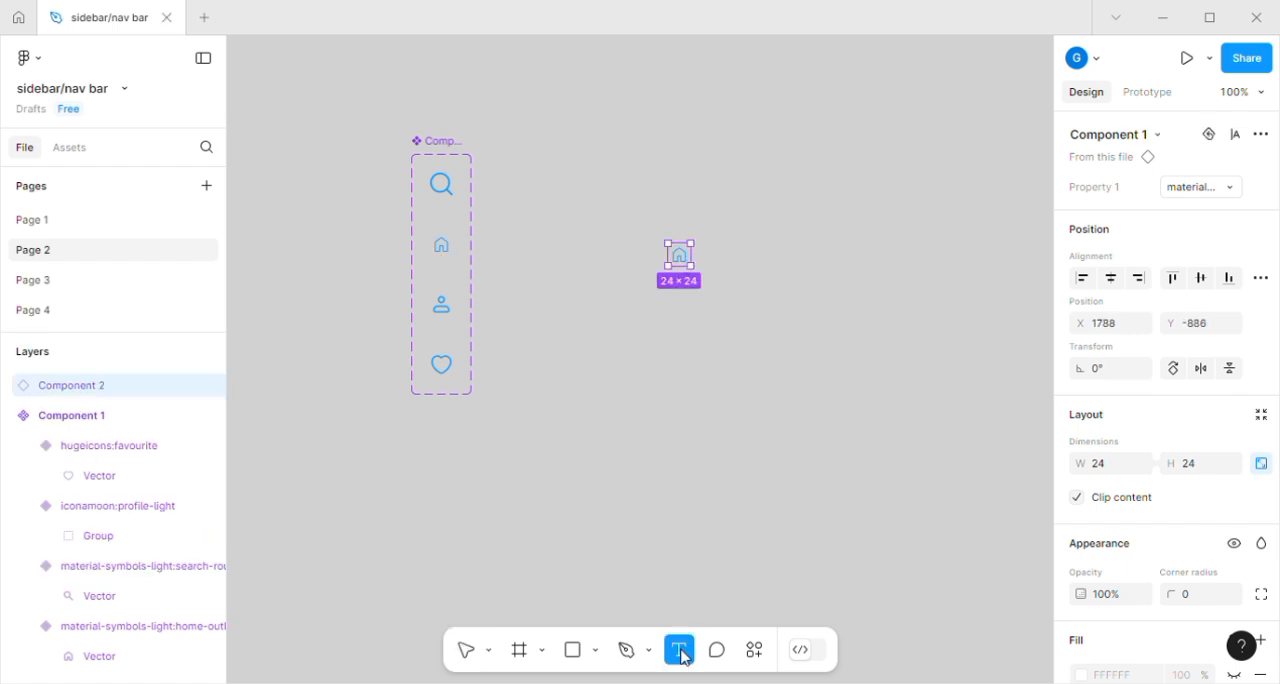
left_click(682, 305)
type("Home")
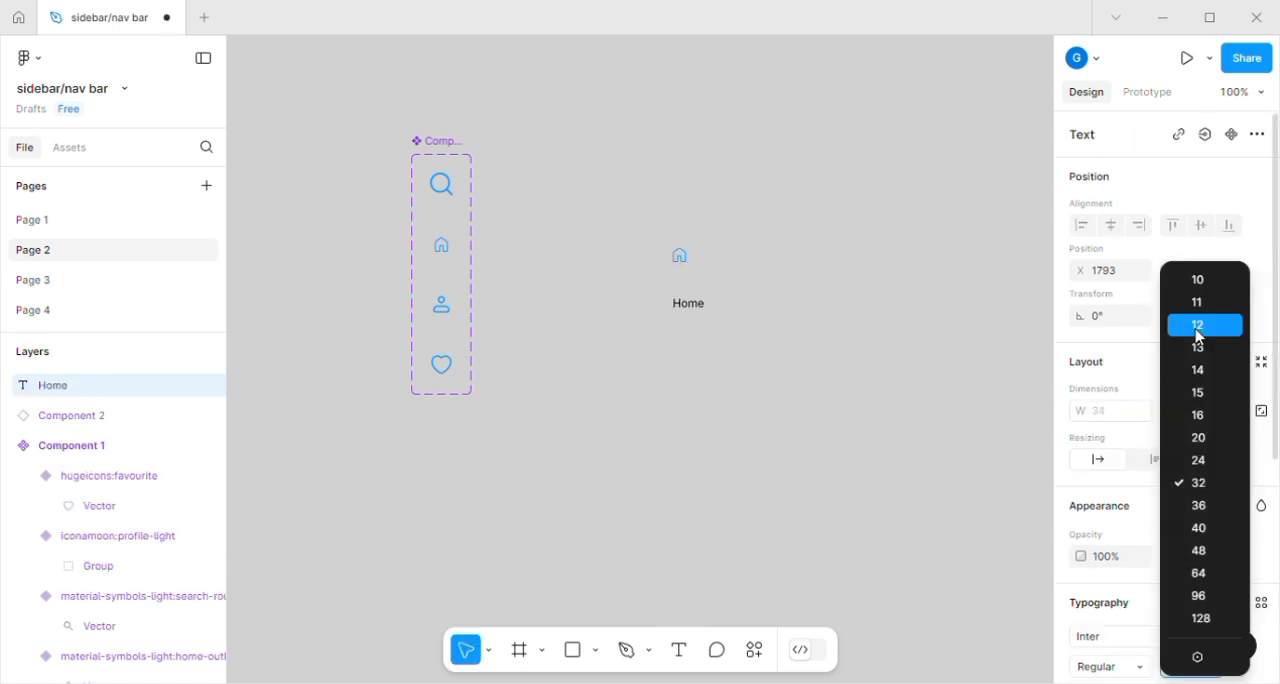
left_click(1199, 336)
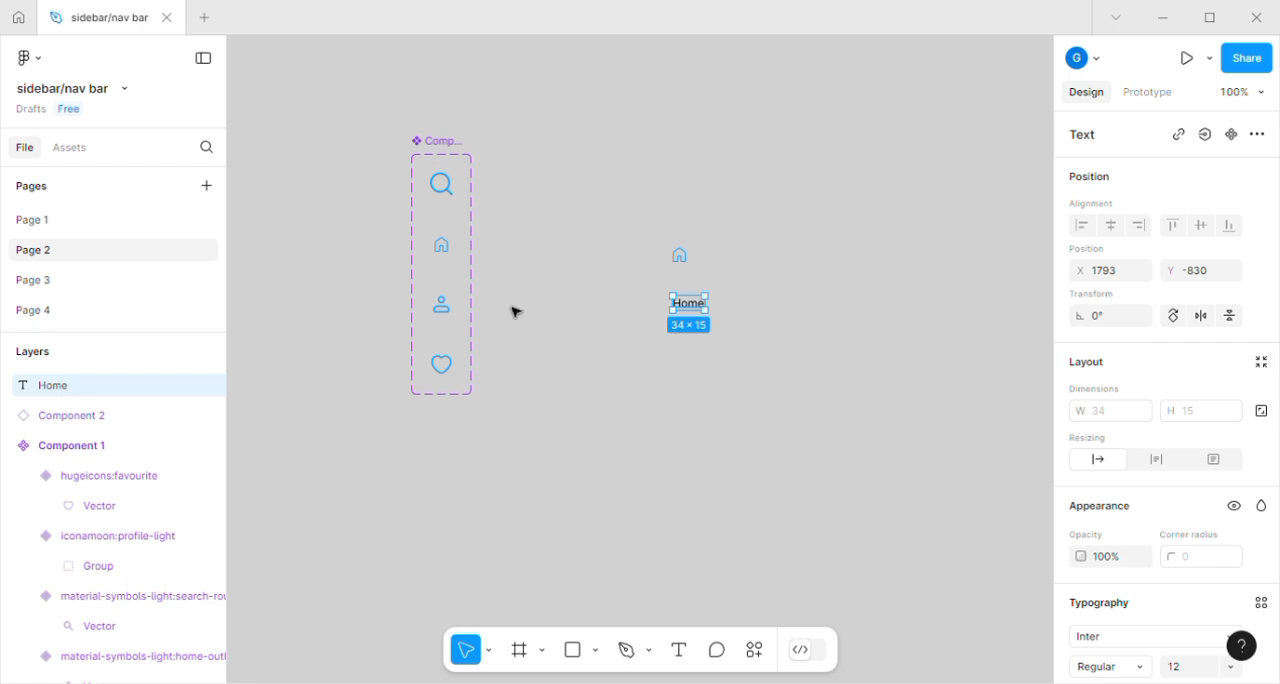
Set the vertical spacing between the home icon instance and its label to 5 and align their horizontal centers.
left_click(746, 336)
left_click_drag(647, 215, 745, 344)
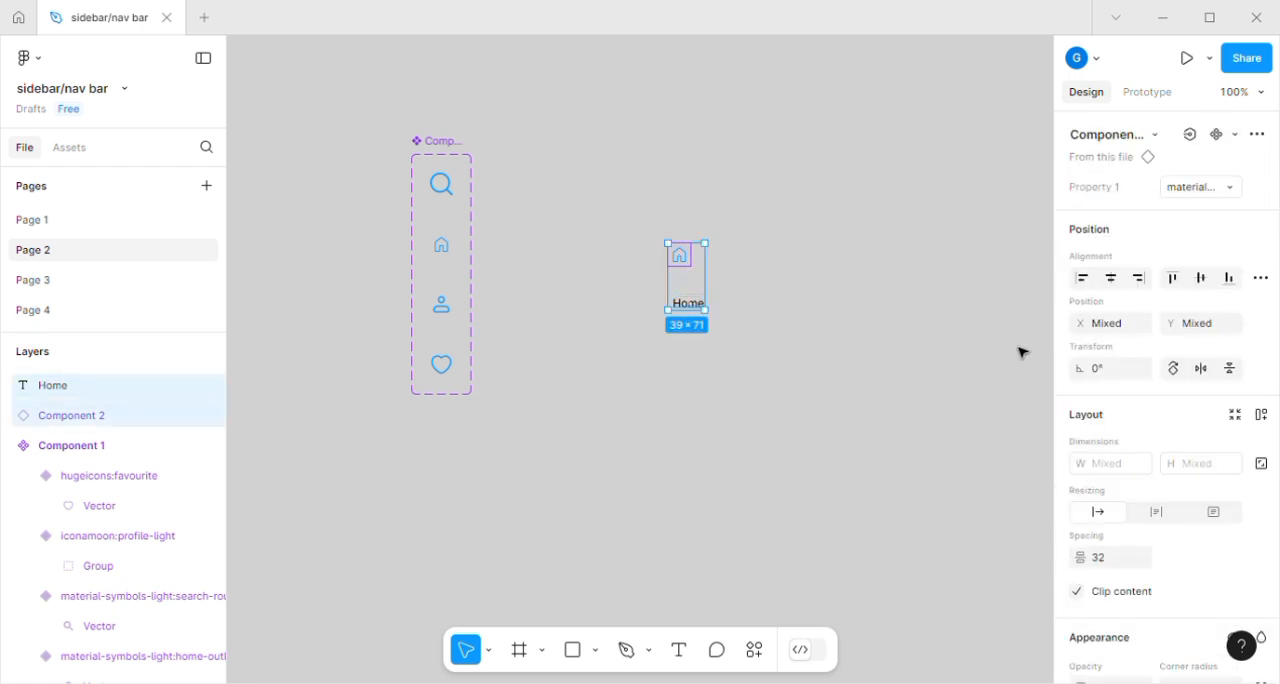
left_click(1106, 569)
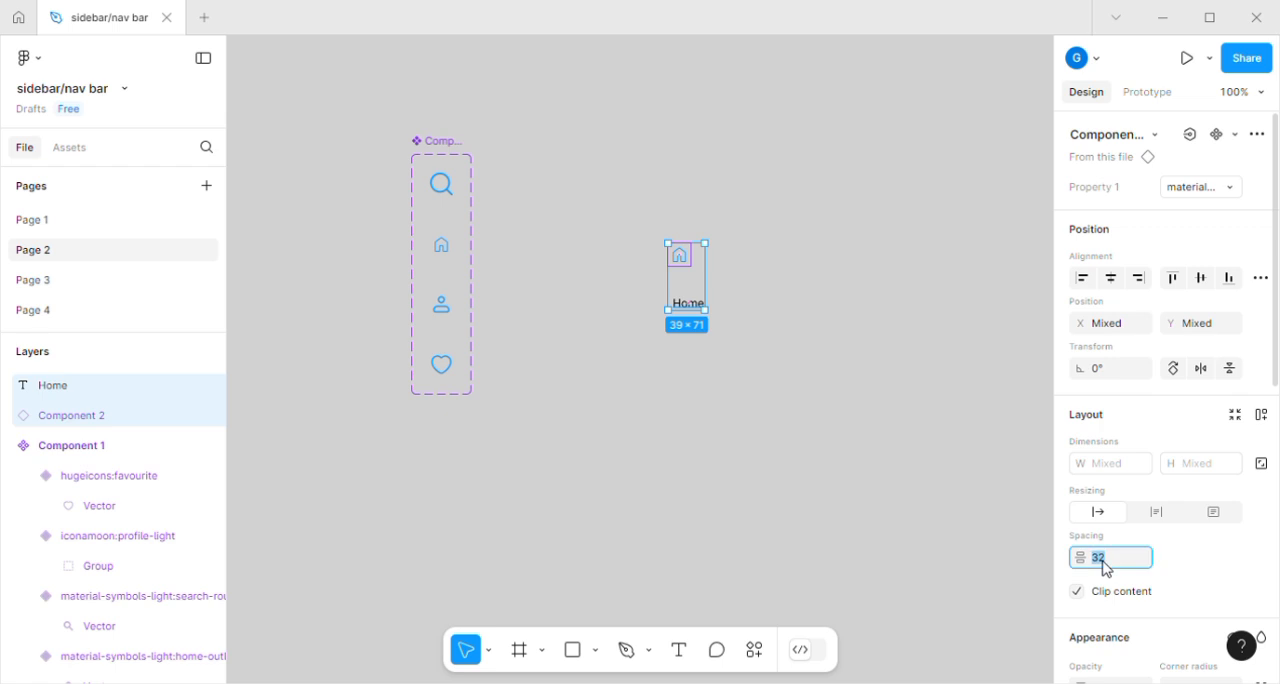
type("5")
key("Return")
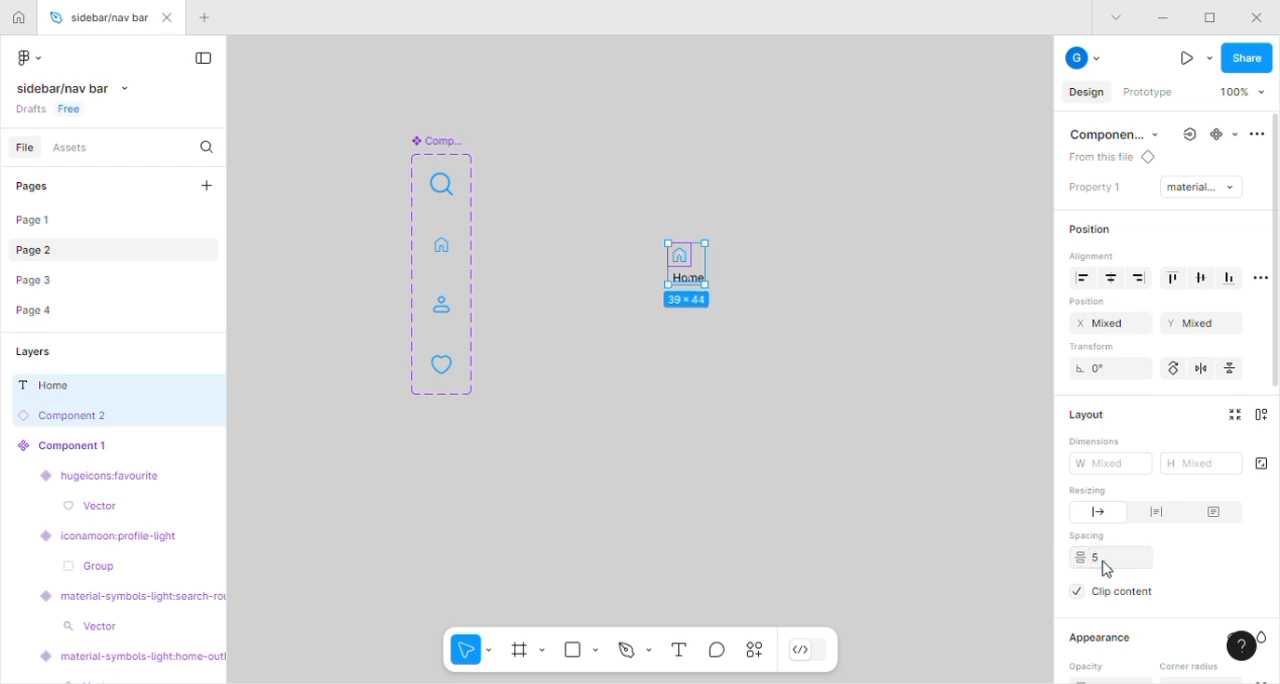
left_click(1113, 286)
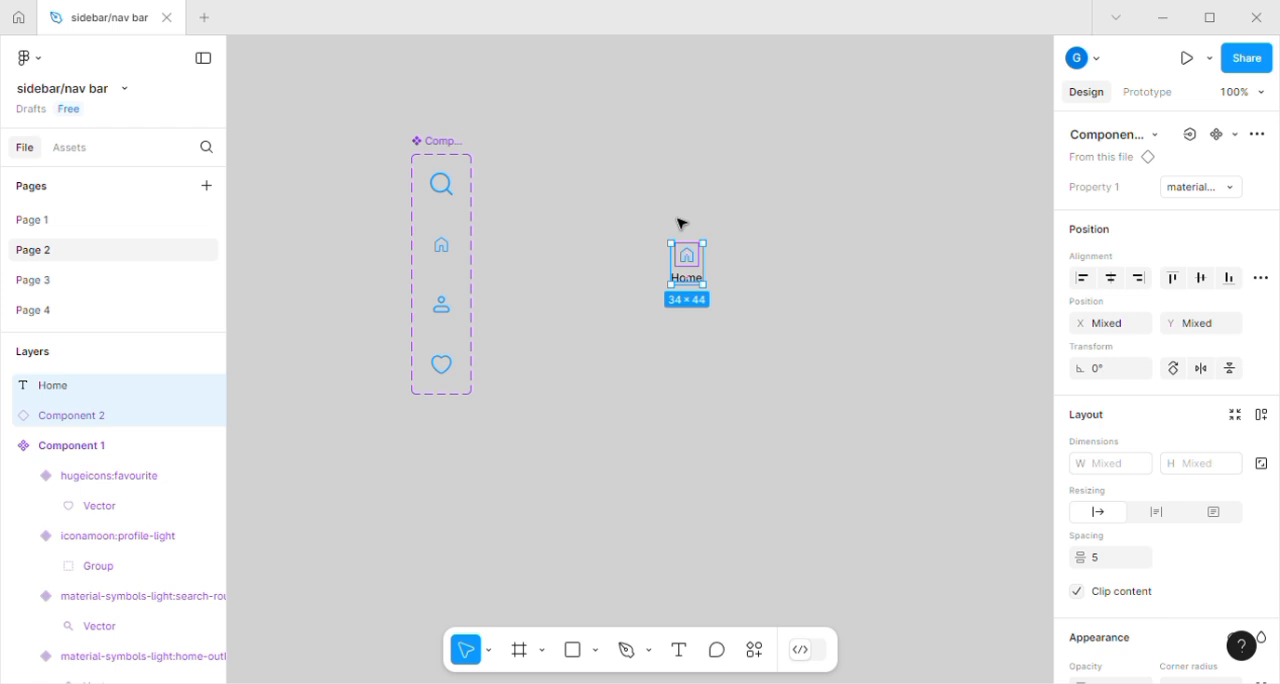
Wrap the home icon and its label in an auto layout frame and convert that frame into a component.
key("shift+a")
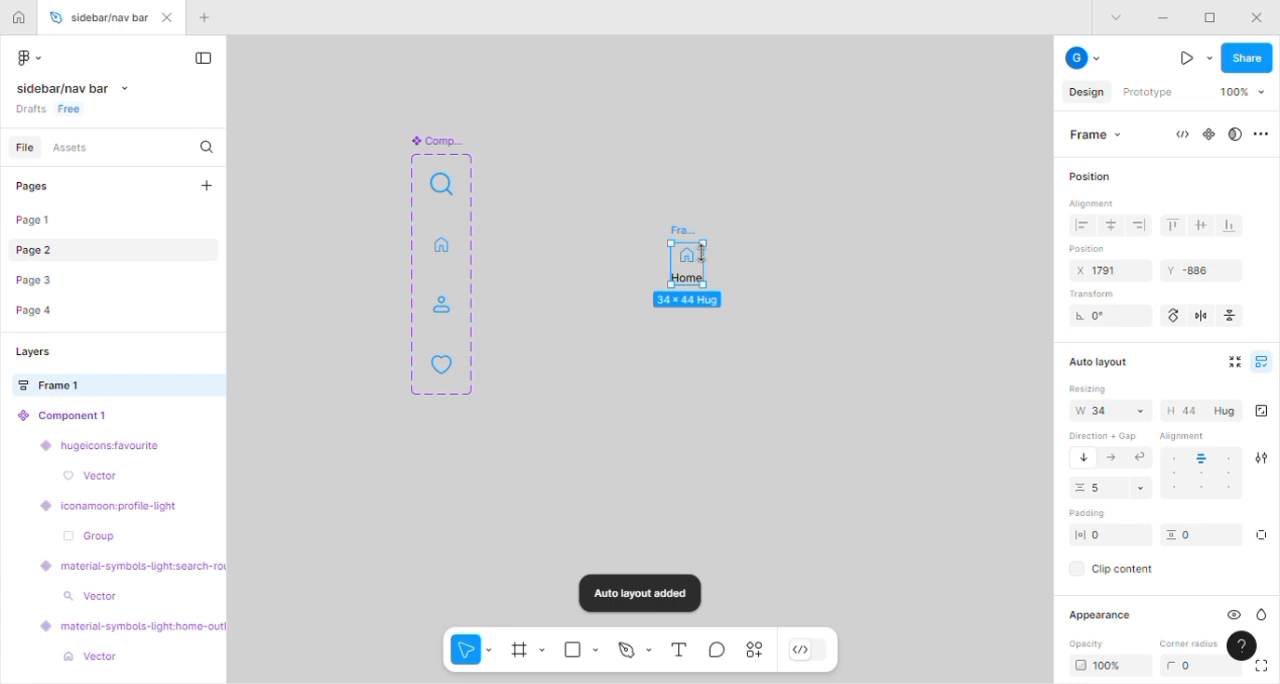
left_click(1211, 136)
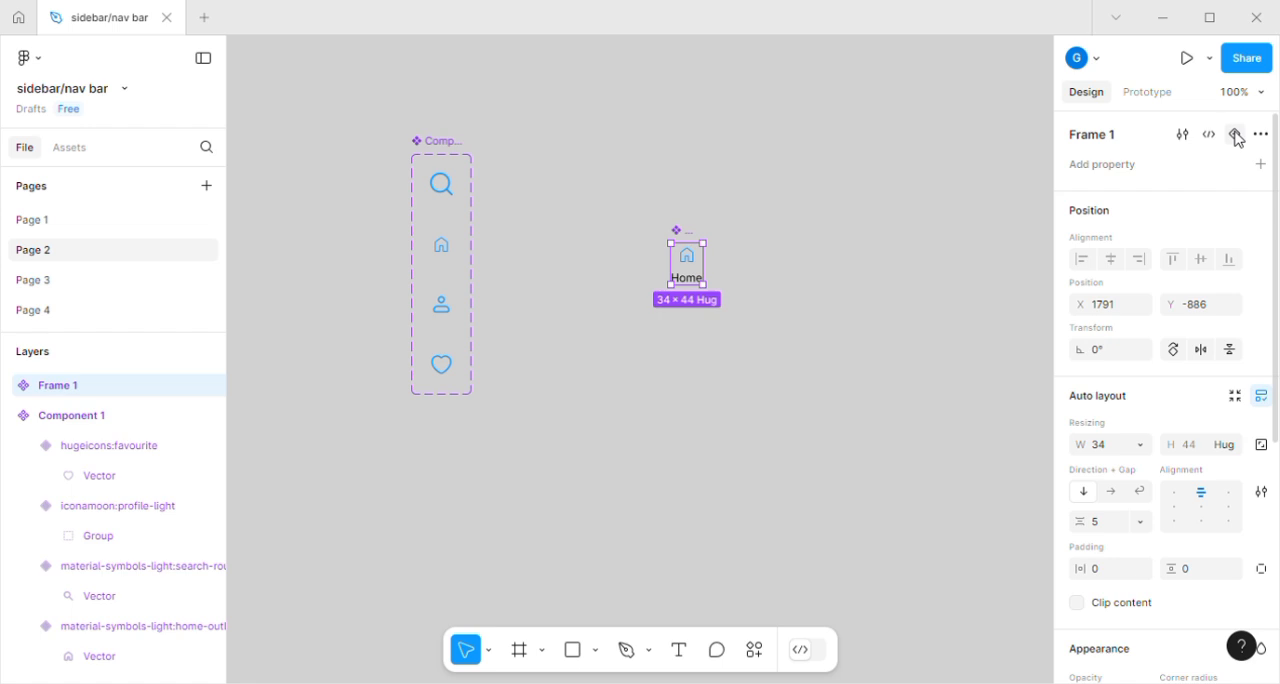
Add a second variant to the home item component and name it "active".
left_click(1236, 135)
left_click(1164, 198)
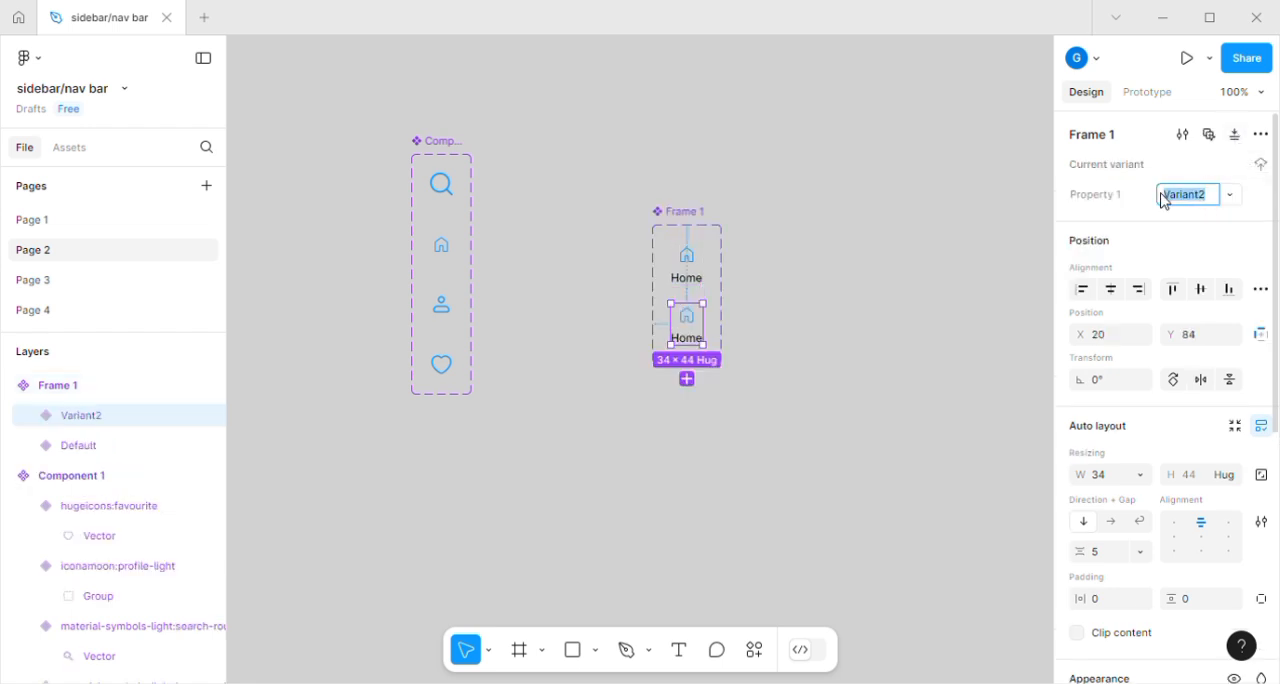
type("Active")
left_click(803, 331)
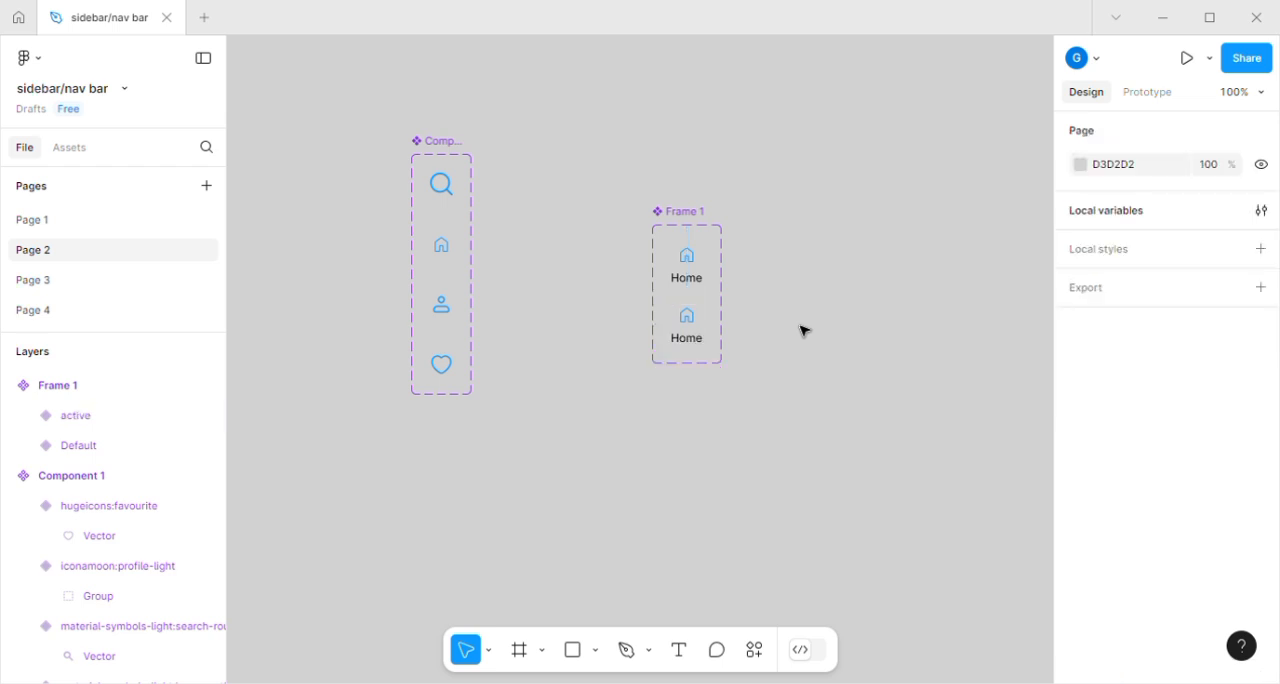
Move the home item set closer to the icon set and recolor the active variant's home icon to FF0D0D.
left_click(699, 276)
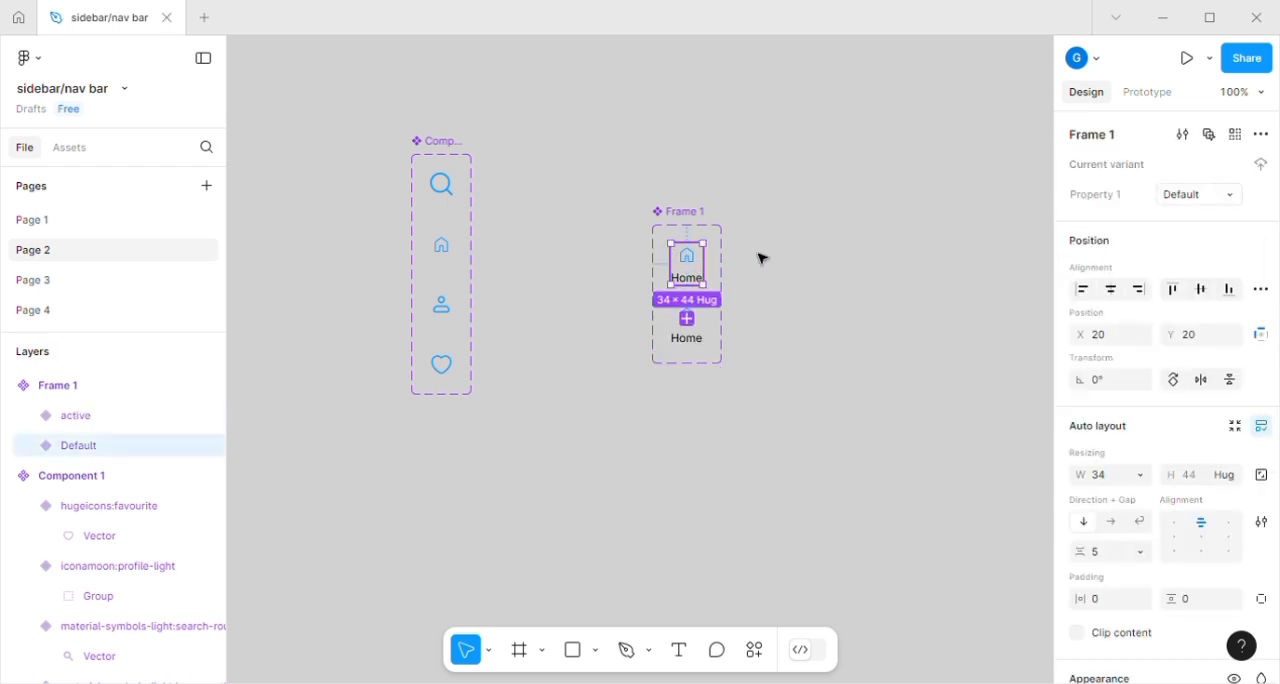
left_click(635, 277)
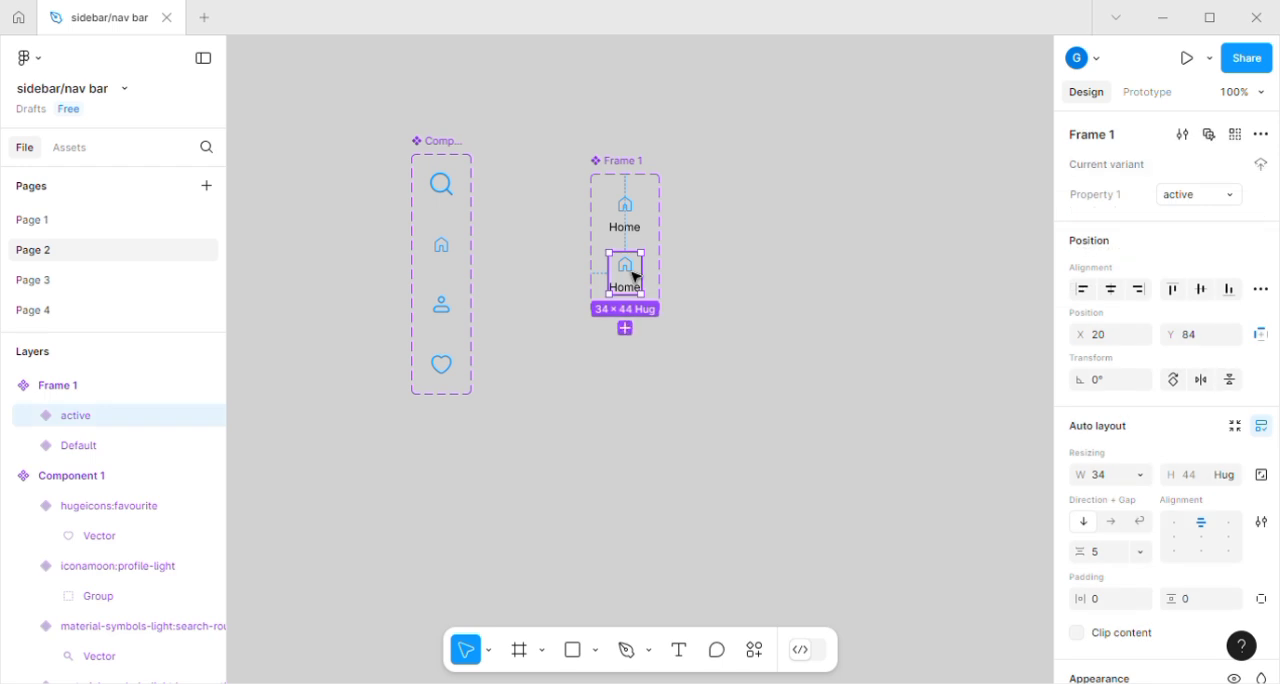
double_click(635, 277)
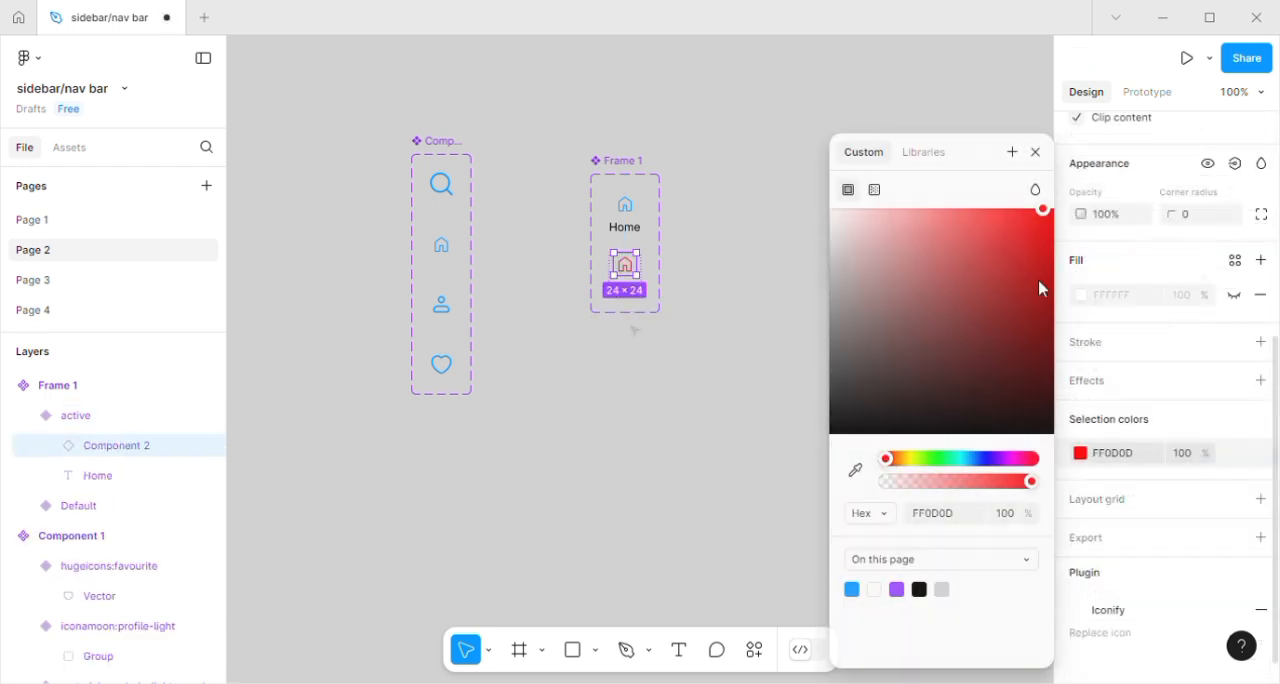
left_click(634, 329)
Set the fill of the active variant's "Home" label to the red FF0D0D from the page colors.
double_click(632, 293)
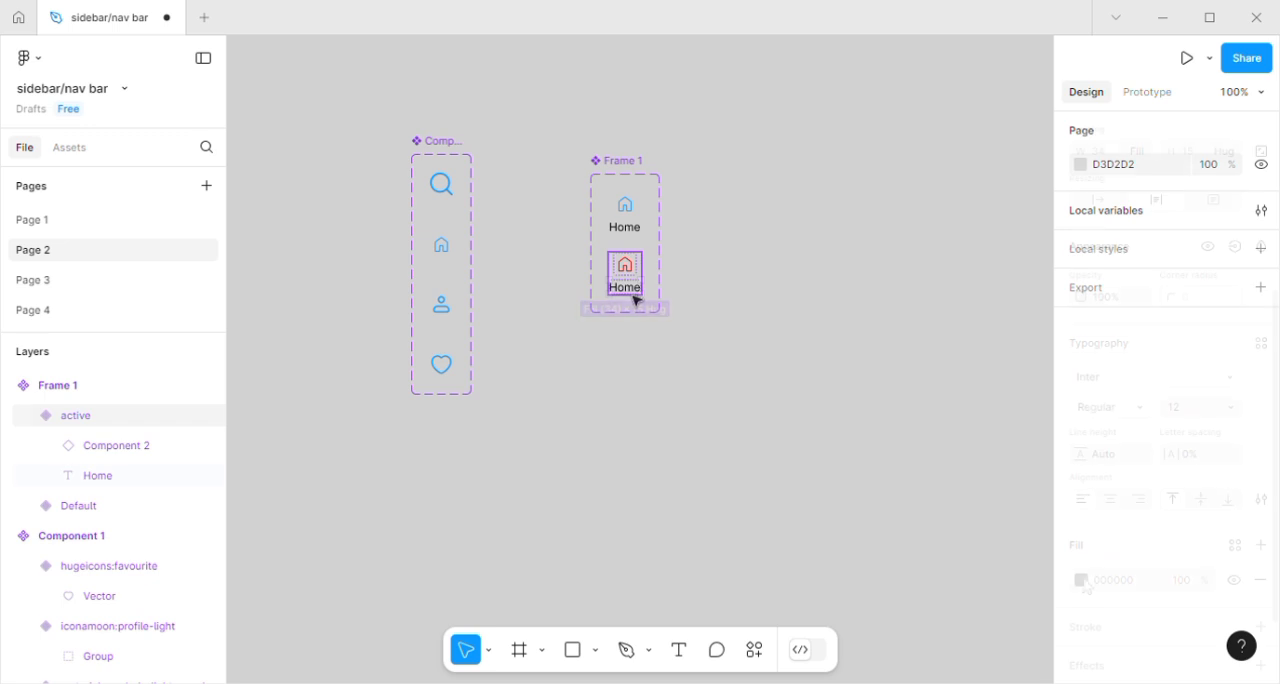
left_click(1081, 580)
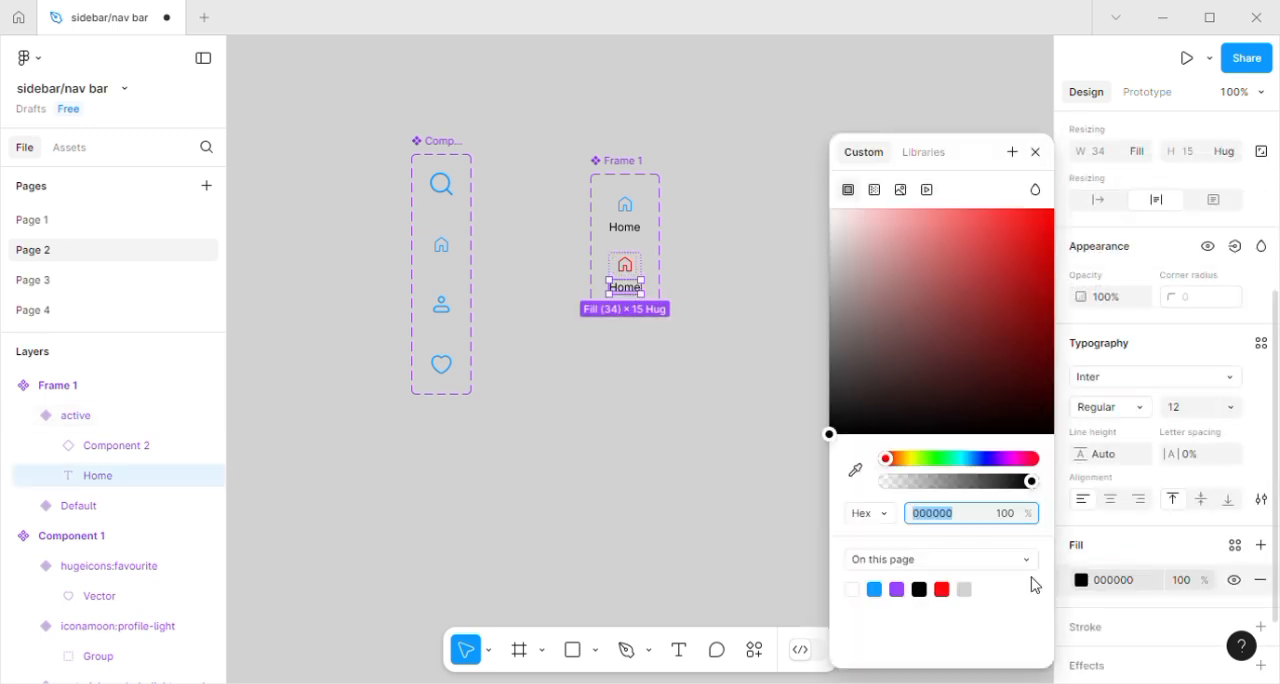
left_click(942, 591)
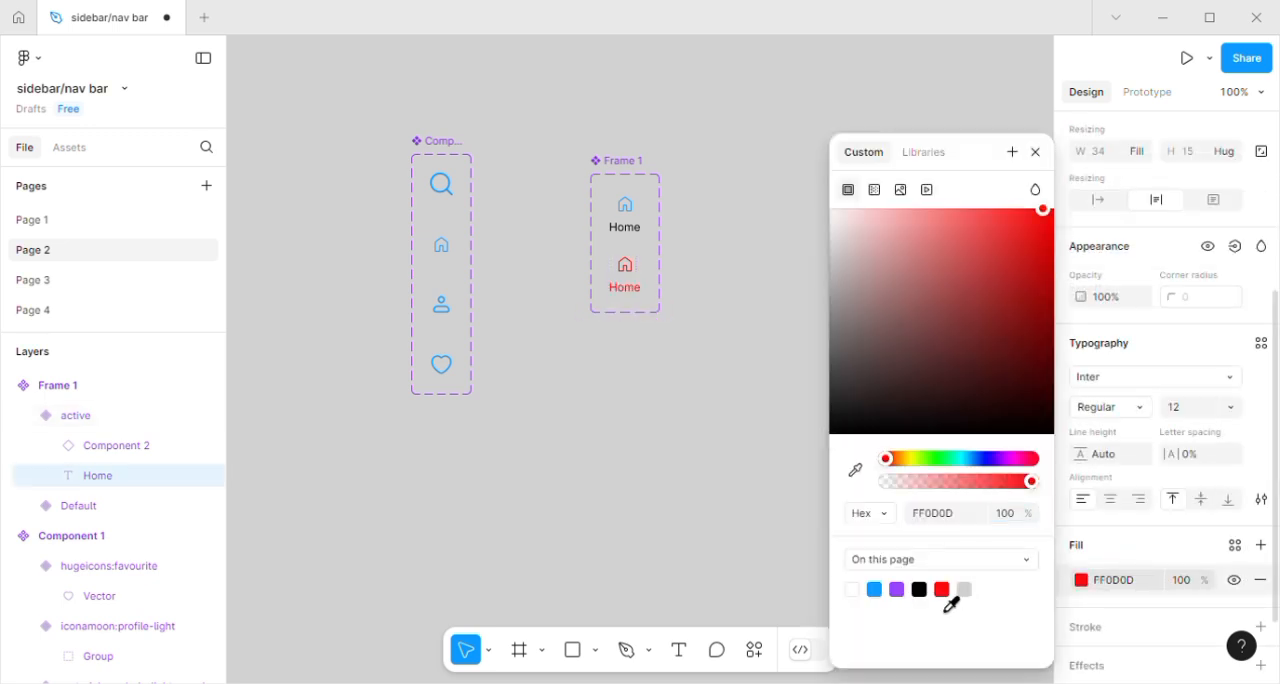
left_click(1040, 153)
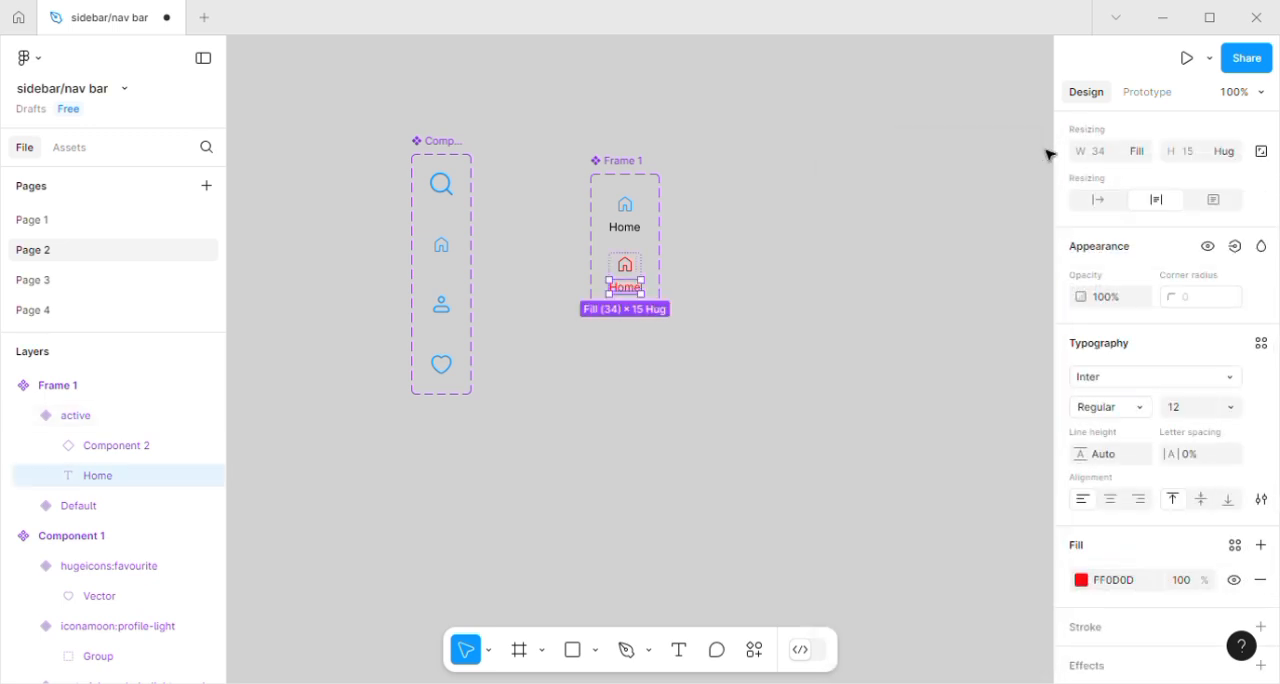
left_click(843, 333)
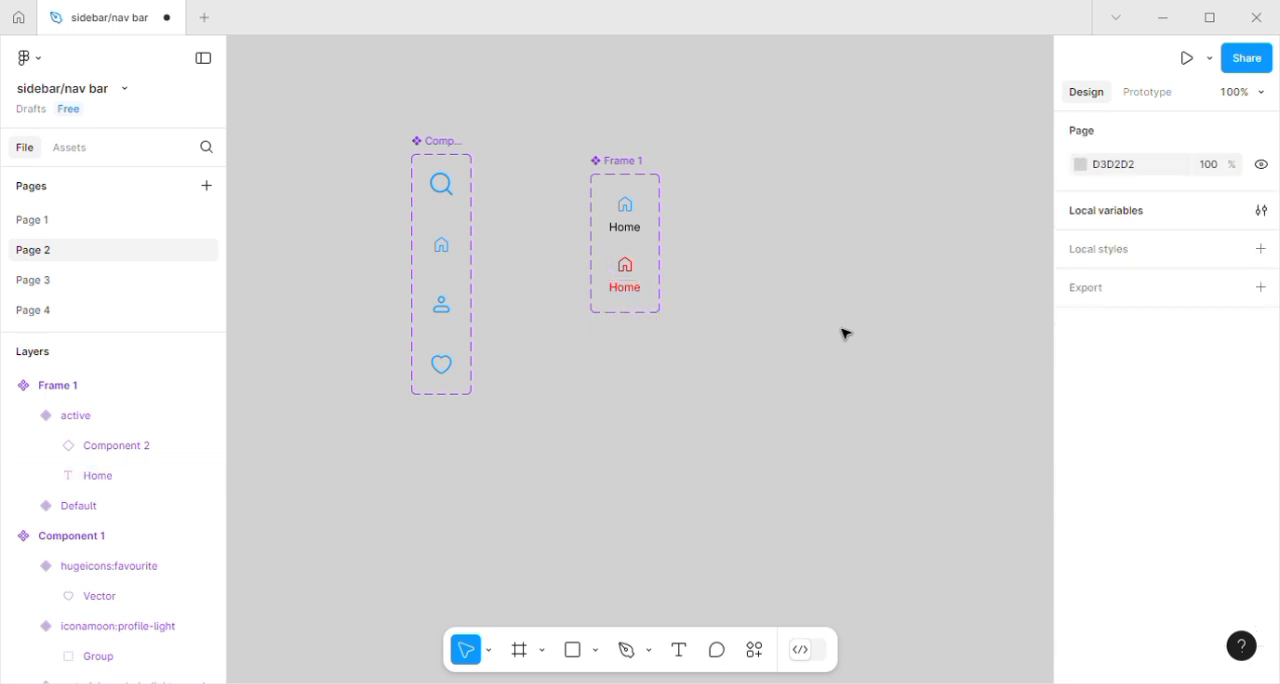
Place an instance of the default home item on the empty canvas below the home item set.
scroll(843, 333, "down", 2)
scroll(843, 333, "right", 3)
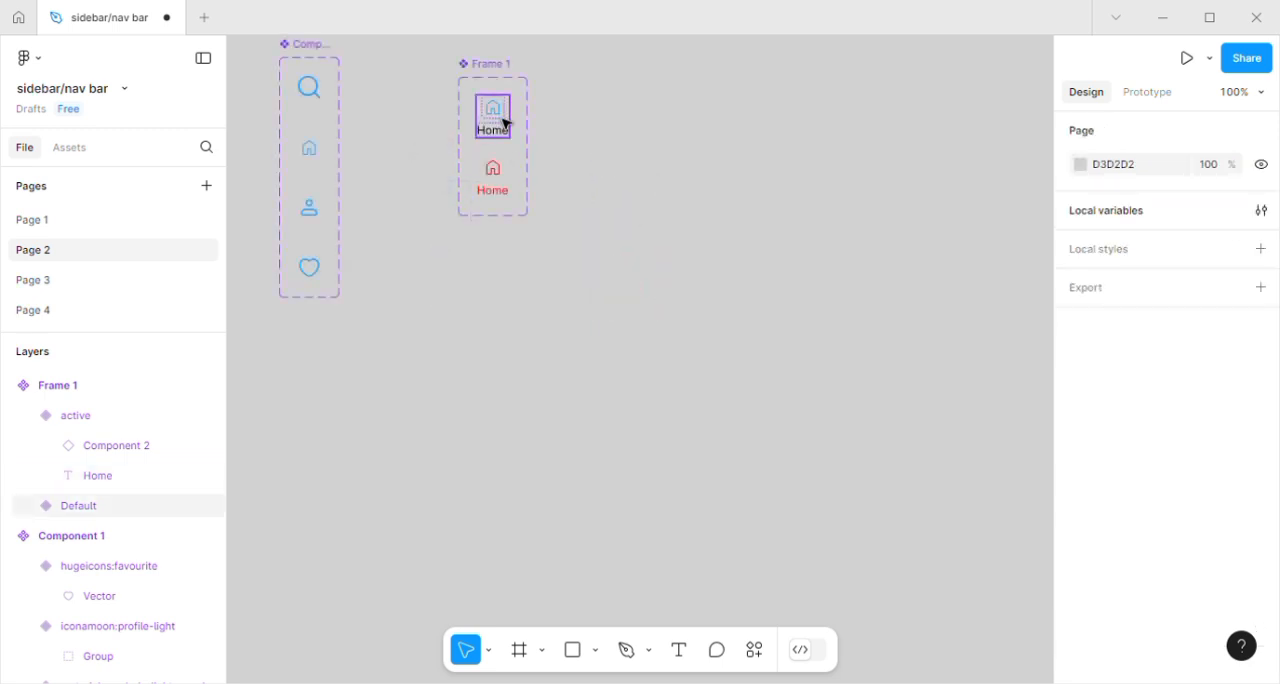
left_click_drag(506, 124, 477, 380)
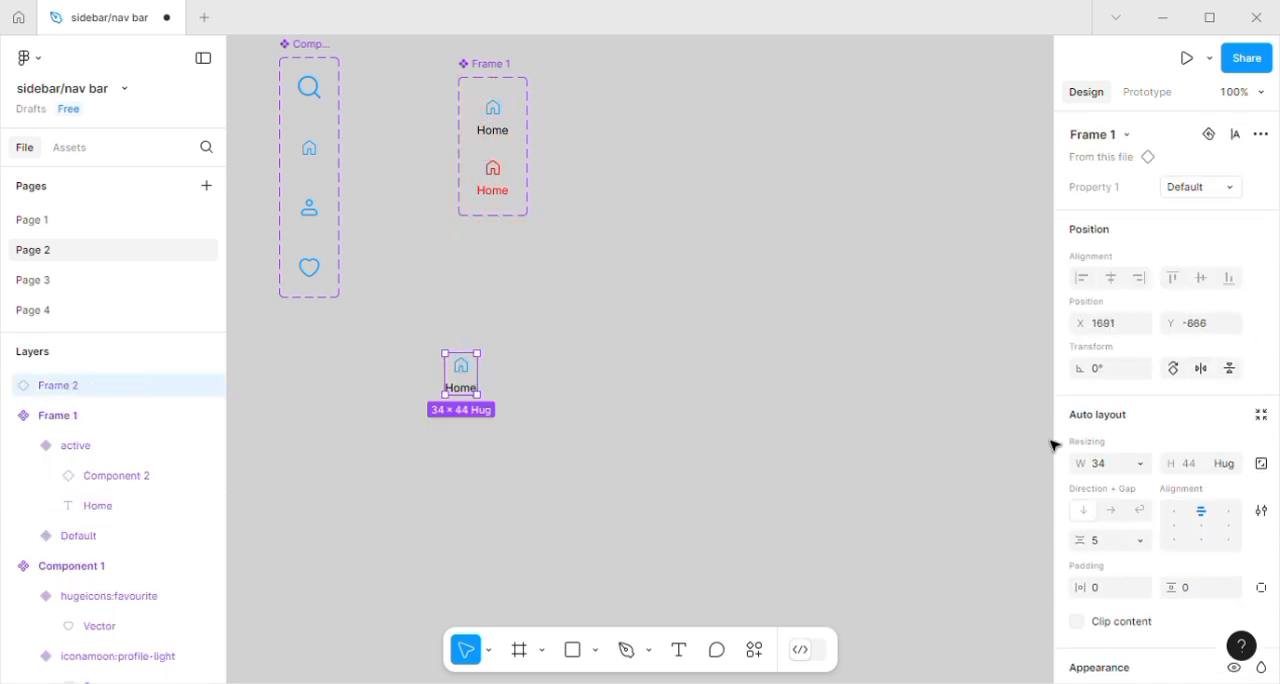
Align the new instance's content to the top left and set its width to 440.
left_click(1175, 513)
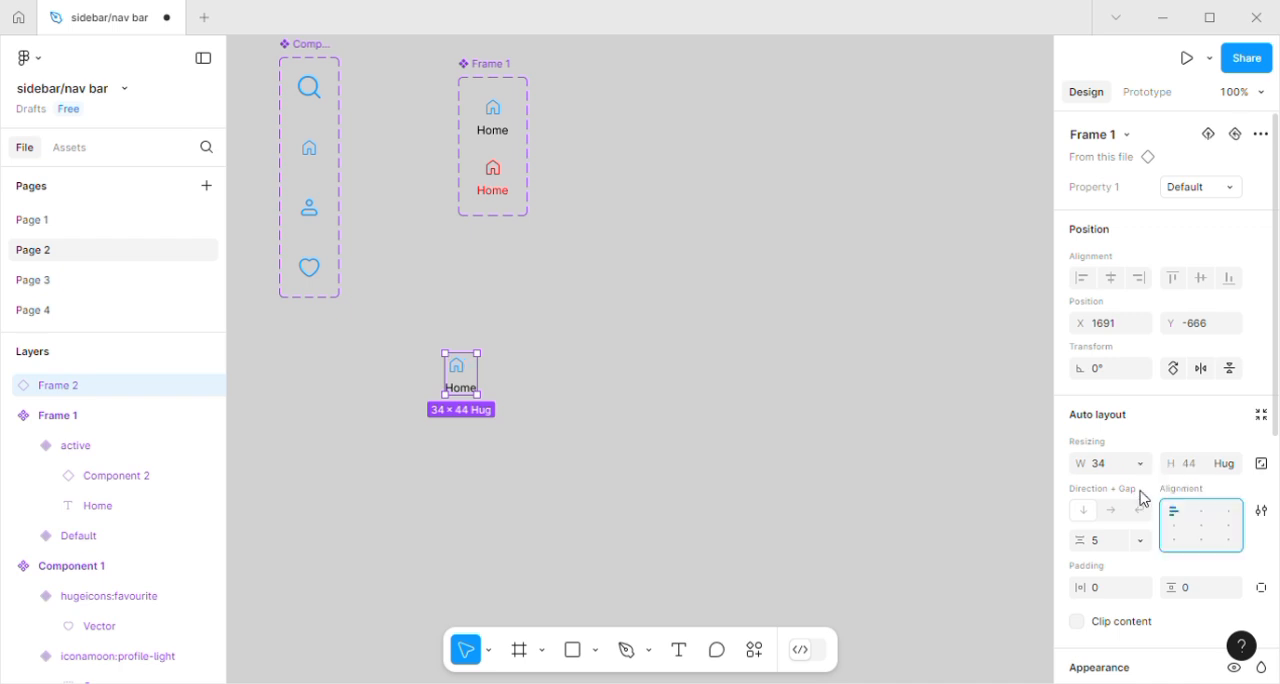
left_click(1097, 472)
type("440")
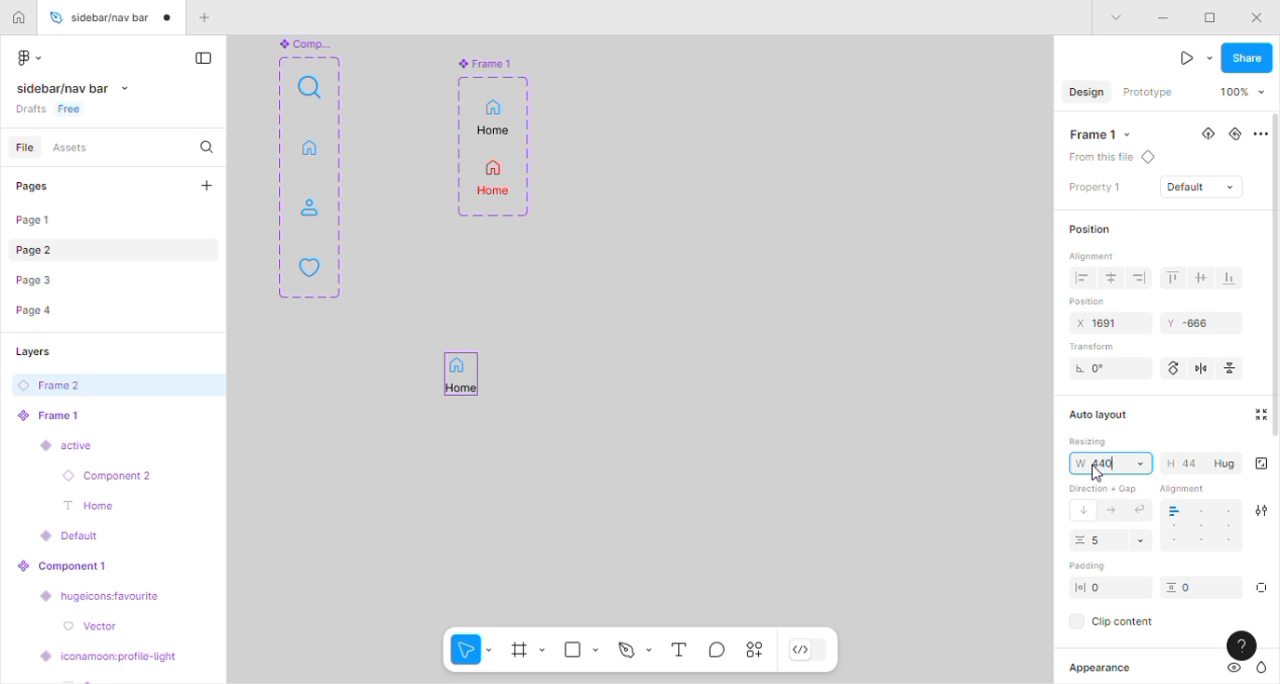
key("Return")
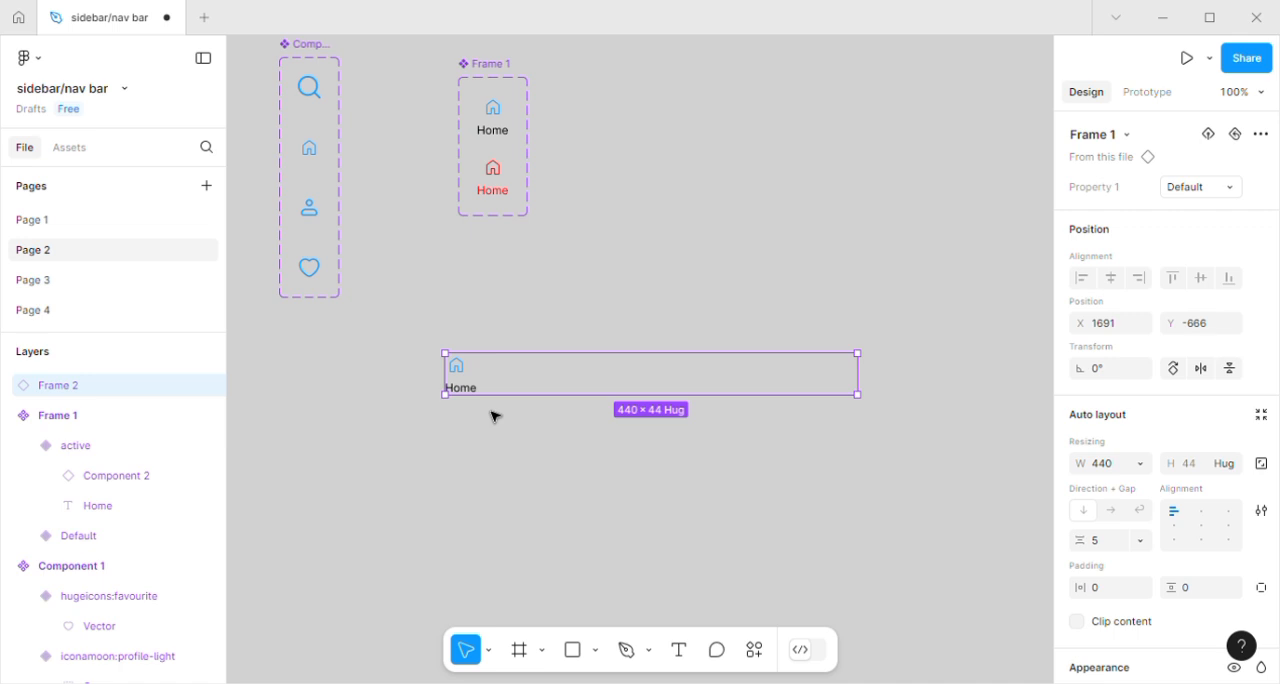
Wrap the 440-wide instance in a horizontal auto layout frame with a black 000000 inside stroke of weight 1.
key("shift+a")
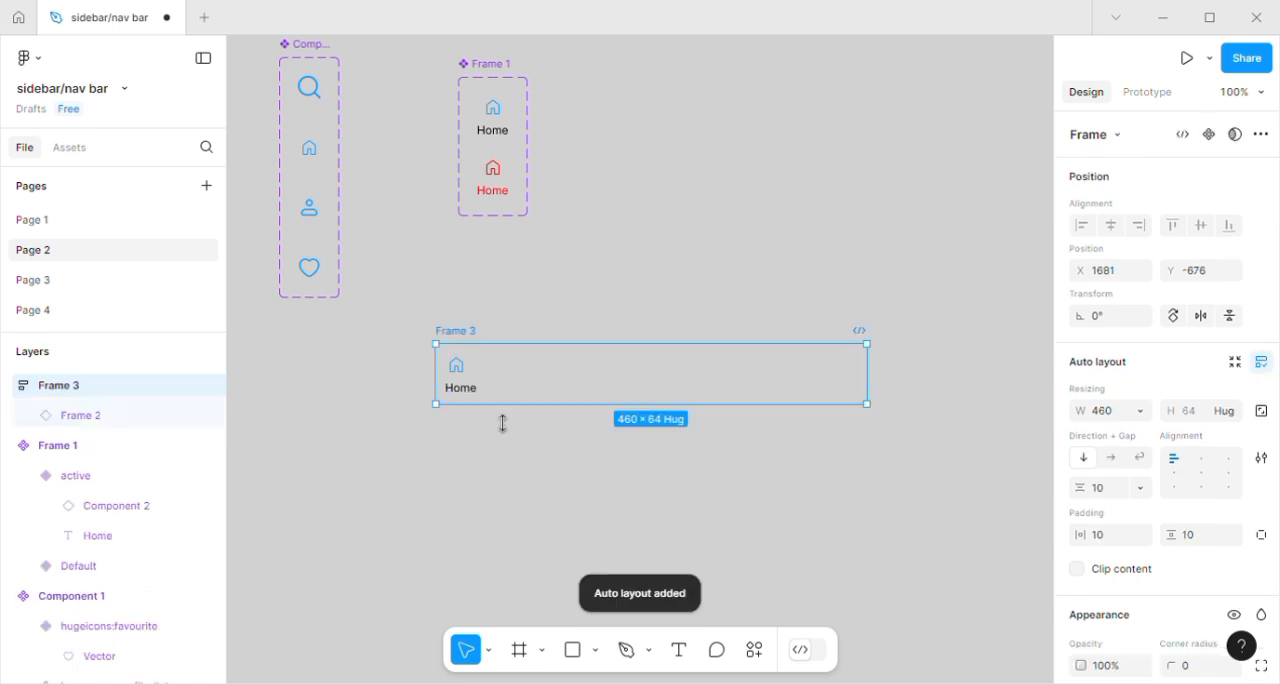
scroll(1262, 480, "down", 3)
left_click(1261, 517)
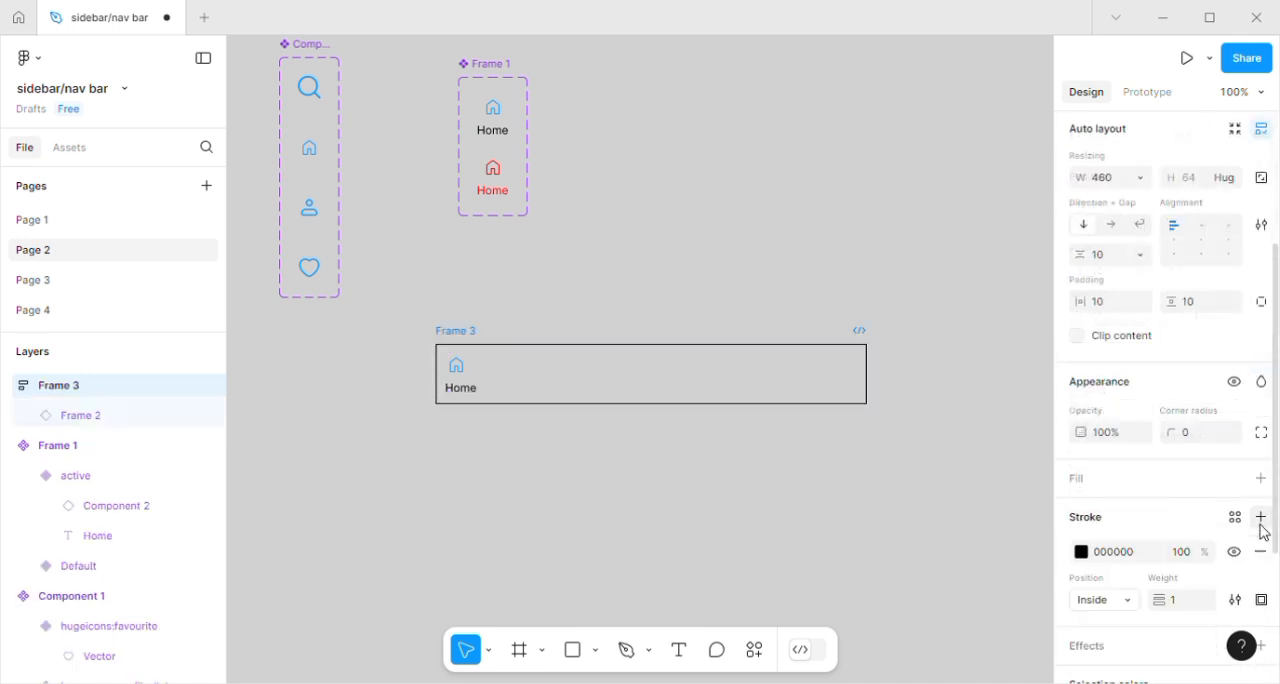
left_click(1112, 226)
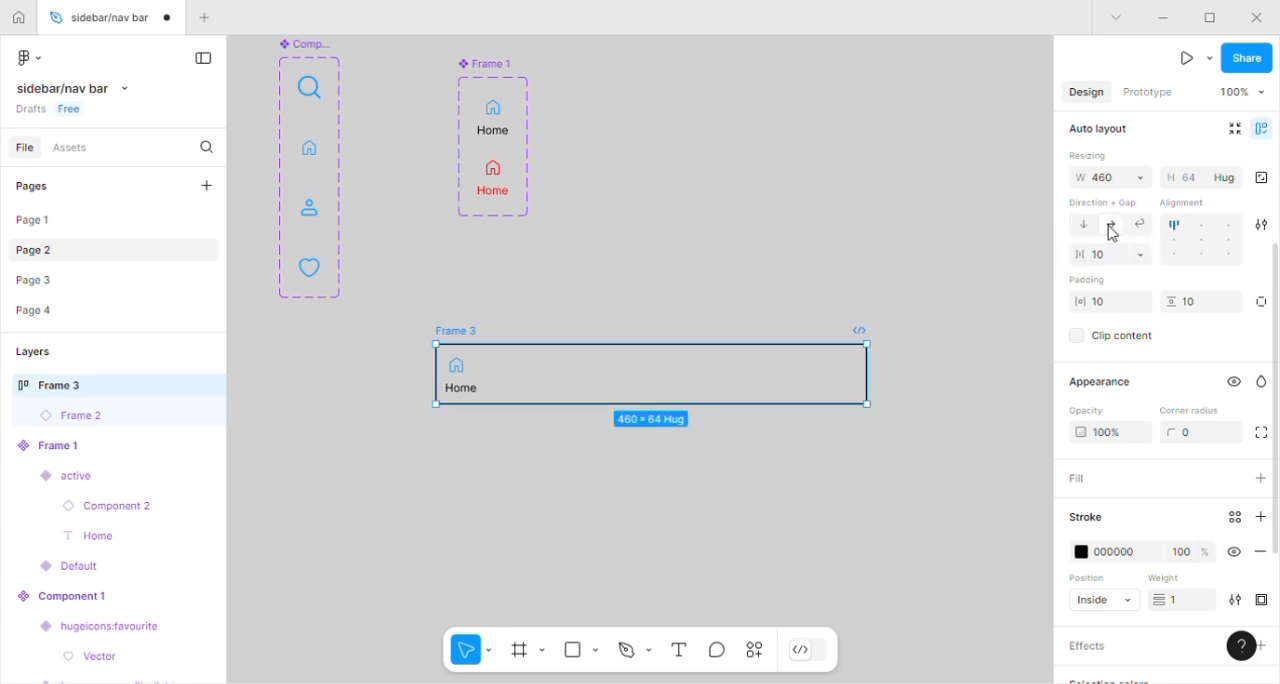
Duplicate the home item three times inside the horizontal frame and convert that frame into a component.
left_click(560, 394)
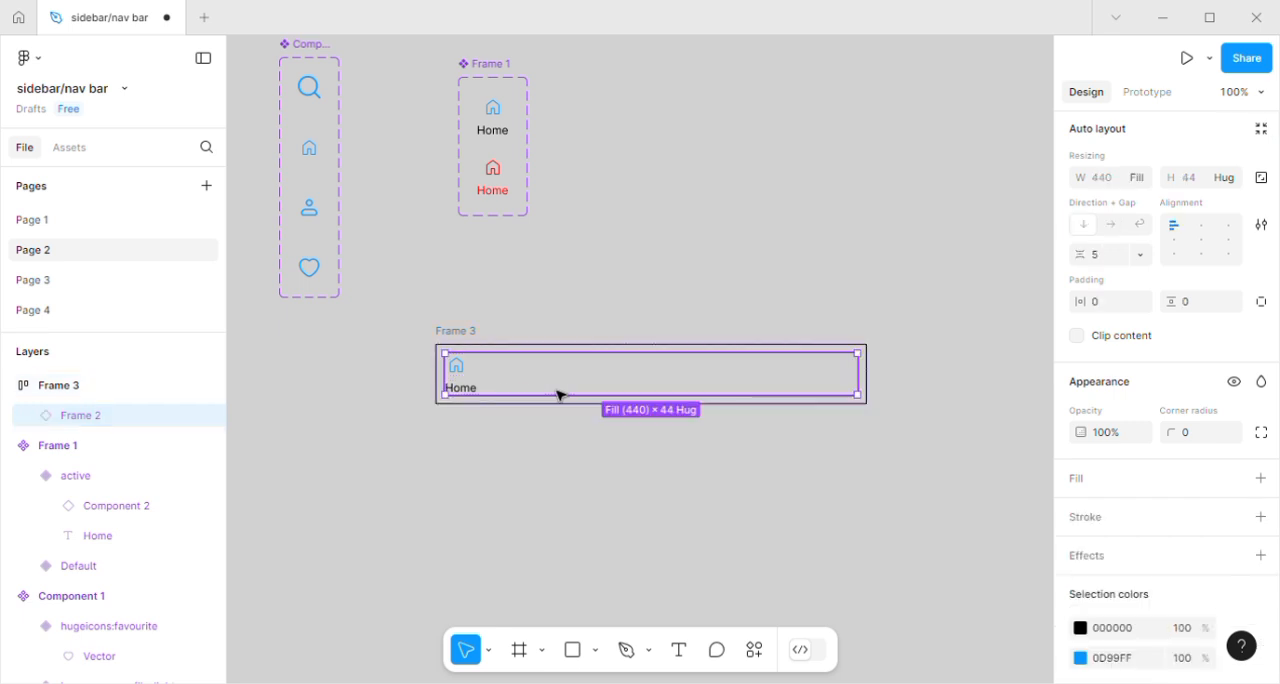
key("ctrl+d")
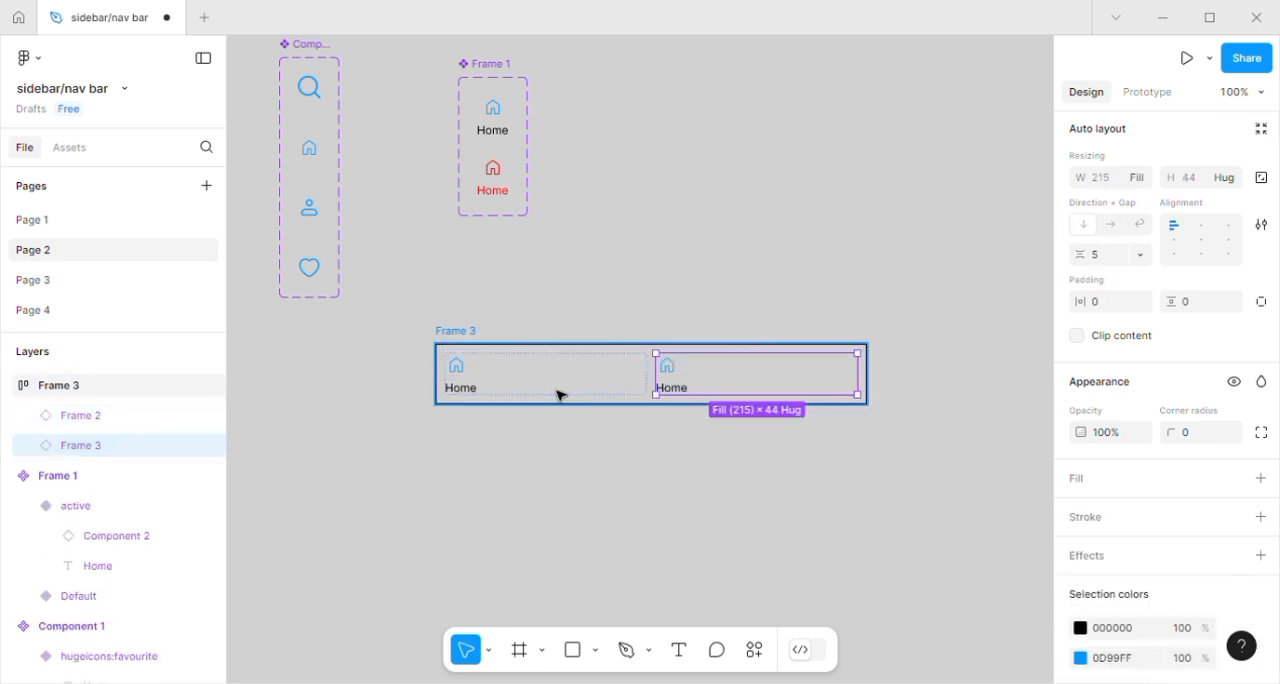
key("ctrl+d")
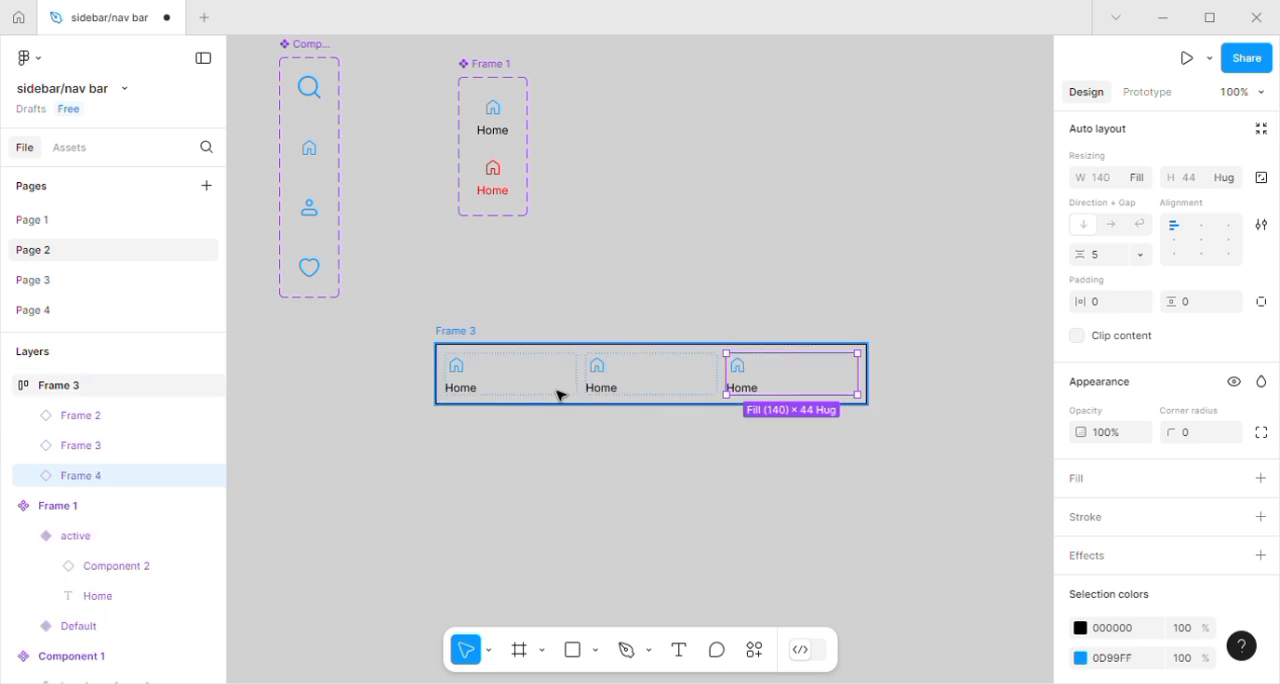
key("ctrl+d")
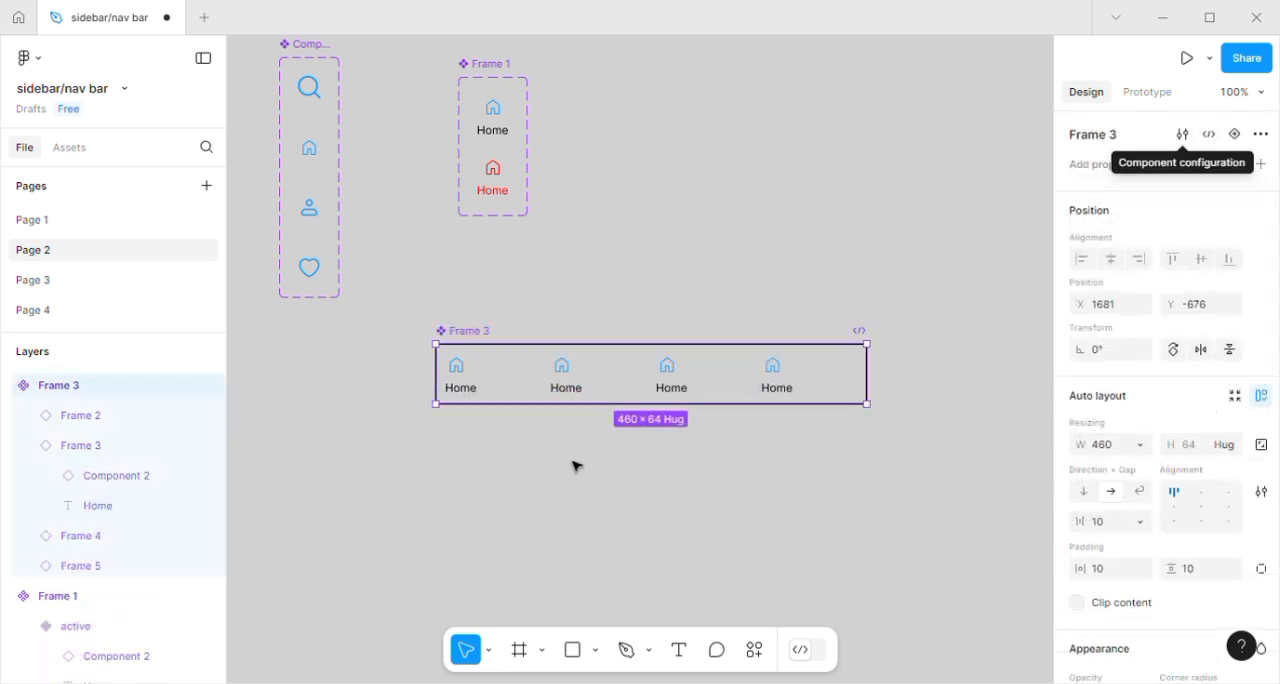
Swap the icon of the nav bar's second item to the hugeicons:favourite variant.
left_click(573, 375)
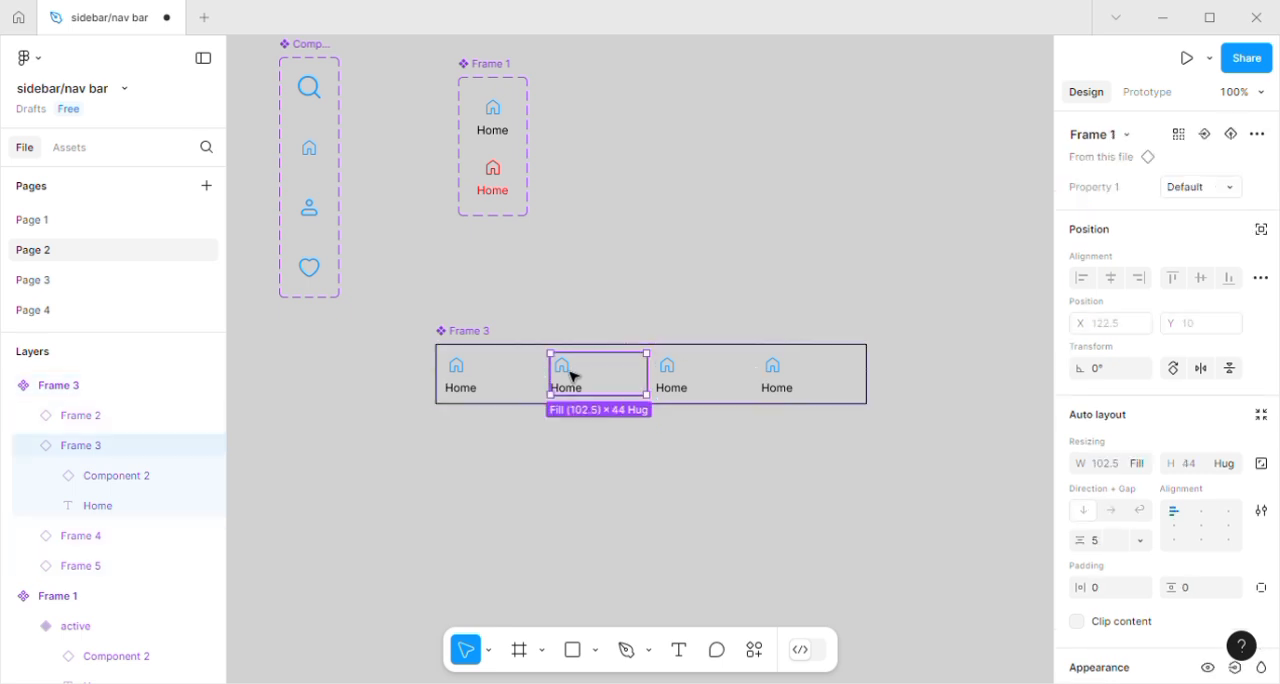
left_click(573, 375)
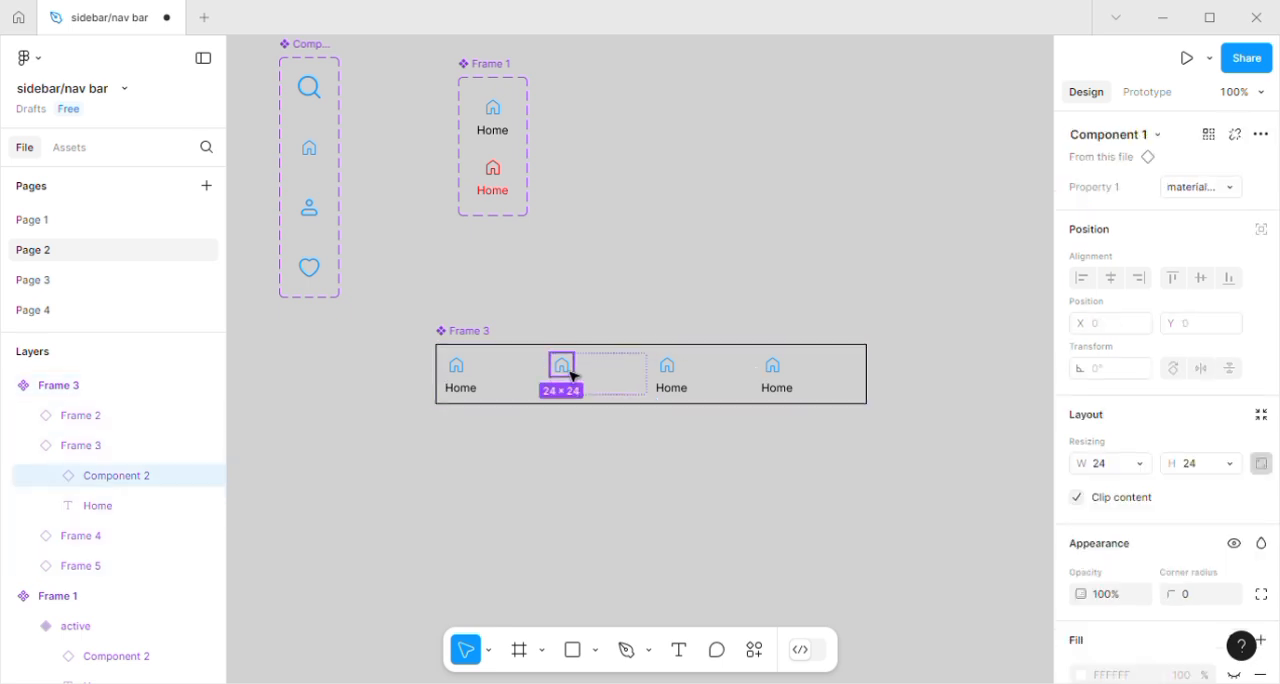
left_click(1233, 189)
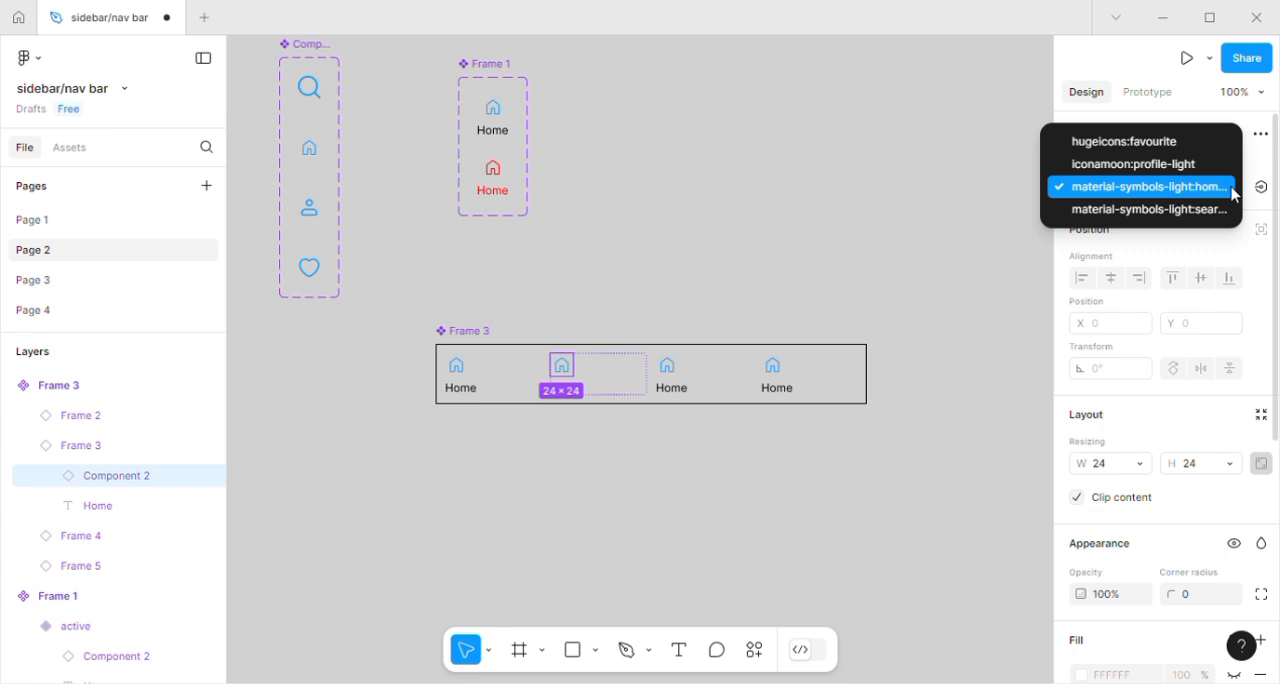
left_click(1167, 144)
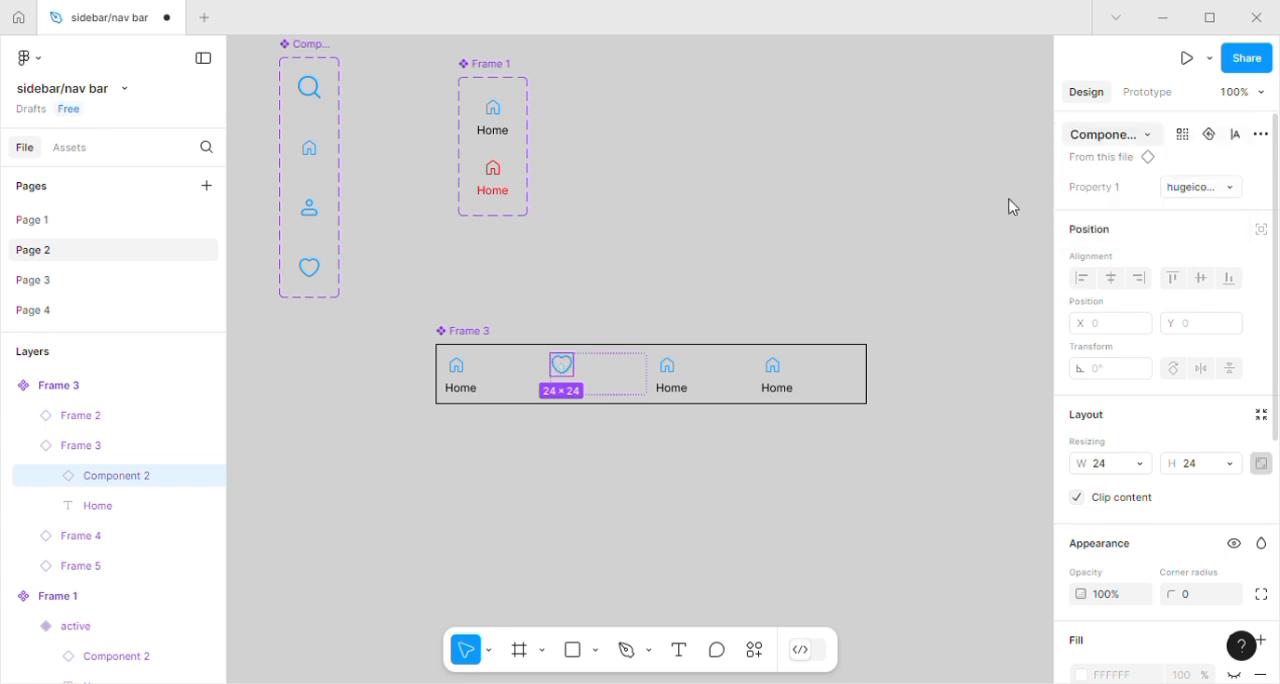
Change the label text under the heart icon to "favourite".
left_click(593, 395)
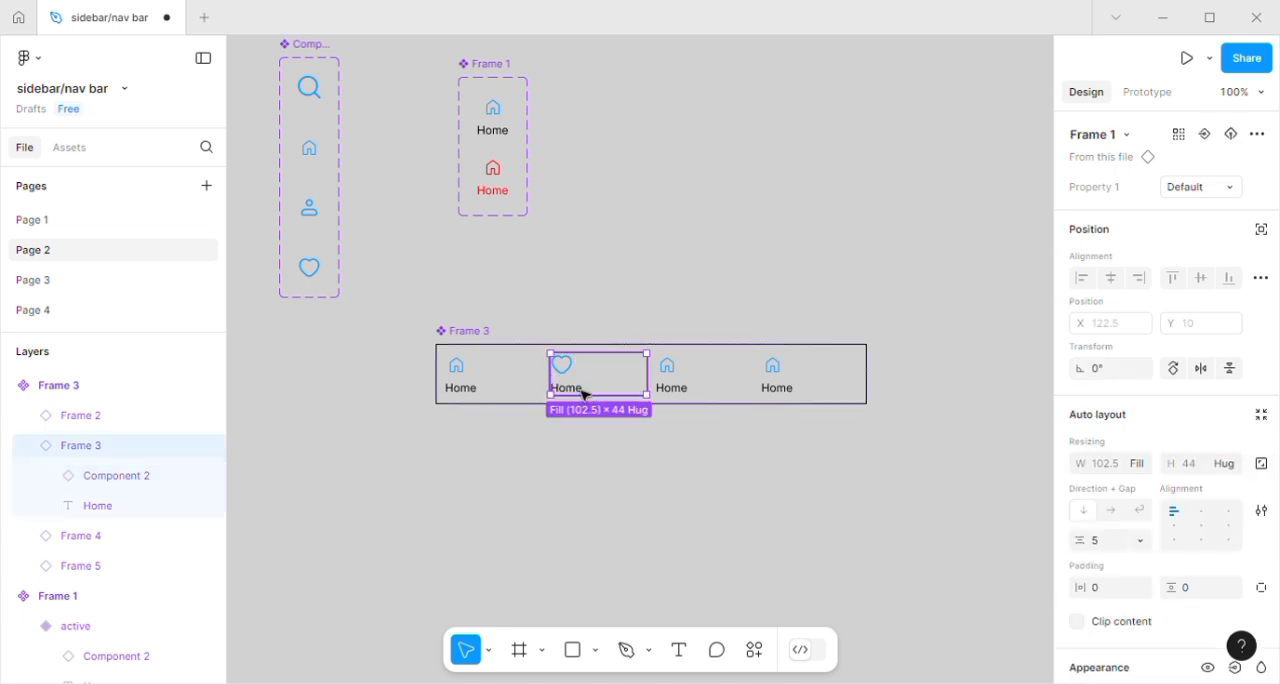
double_click(585, 393)
double_click(589, 394)
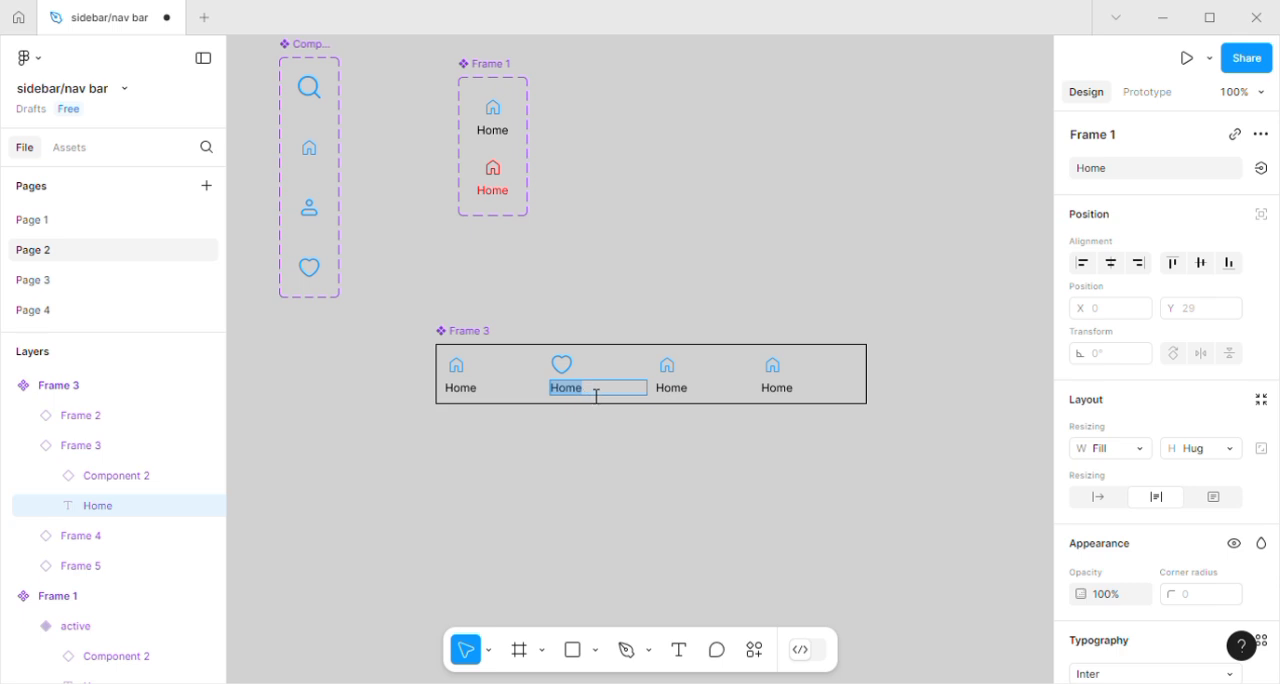
left_click(1114, 175)
type("favourite")
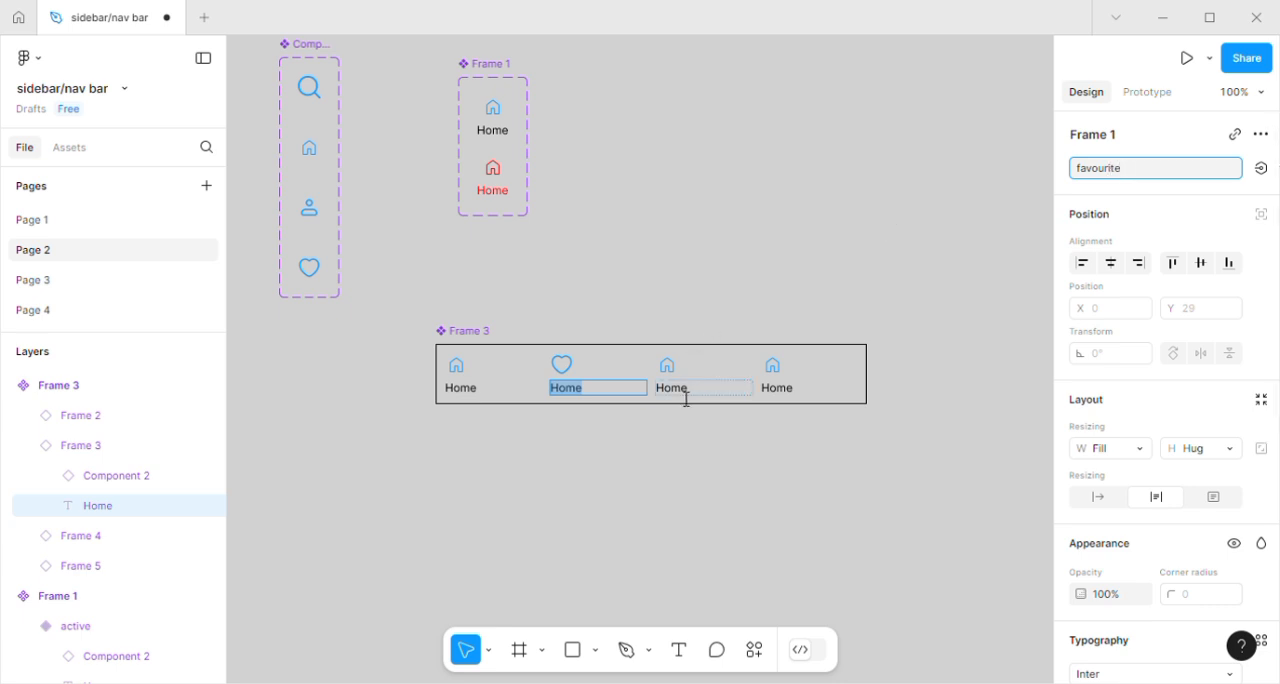
key("Return")
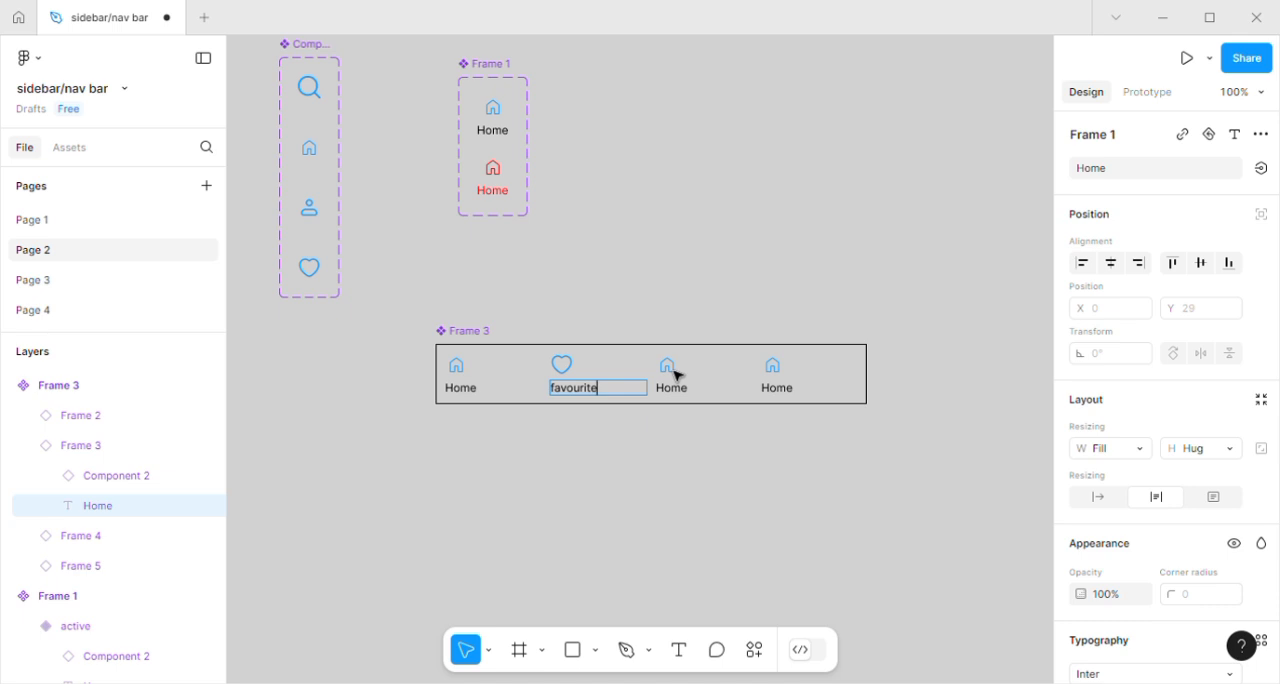
Swap the icon of the nav bar's third item to the material-symbols-light search variant.
left_click(676, 375)
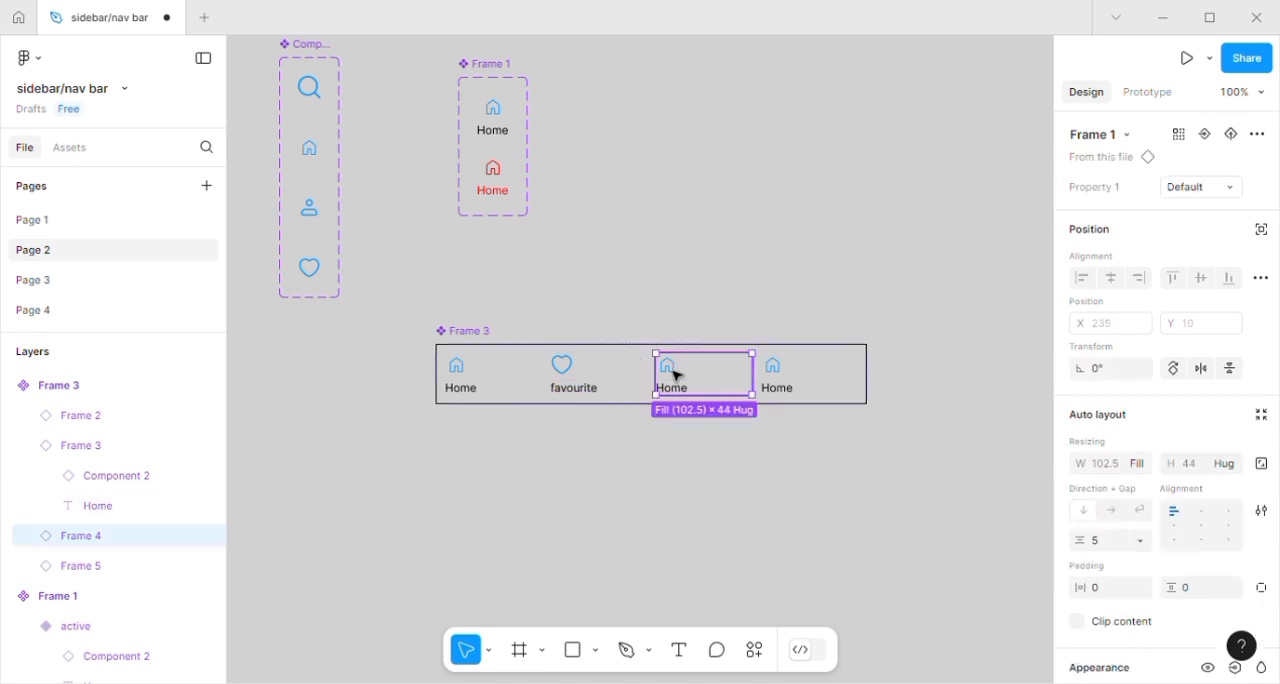
left_click(674, 372)
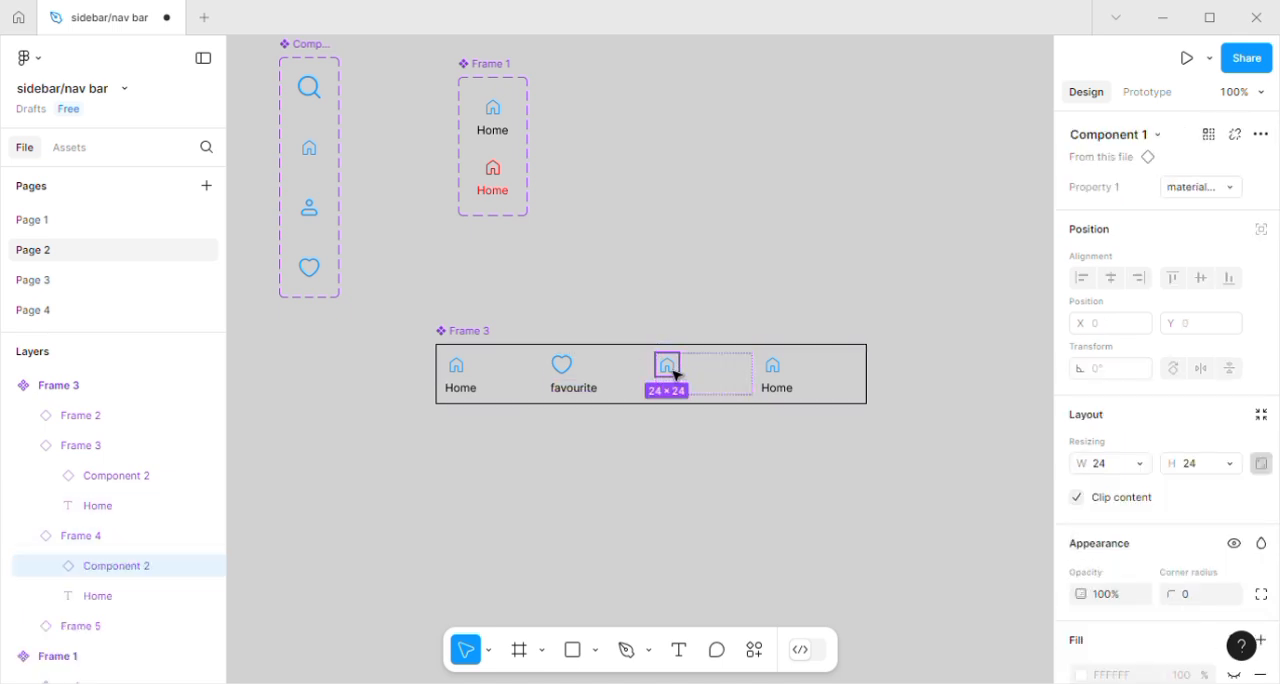
left_click(1231, 190)
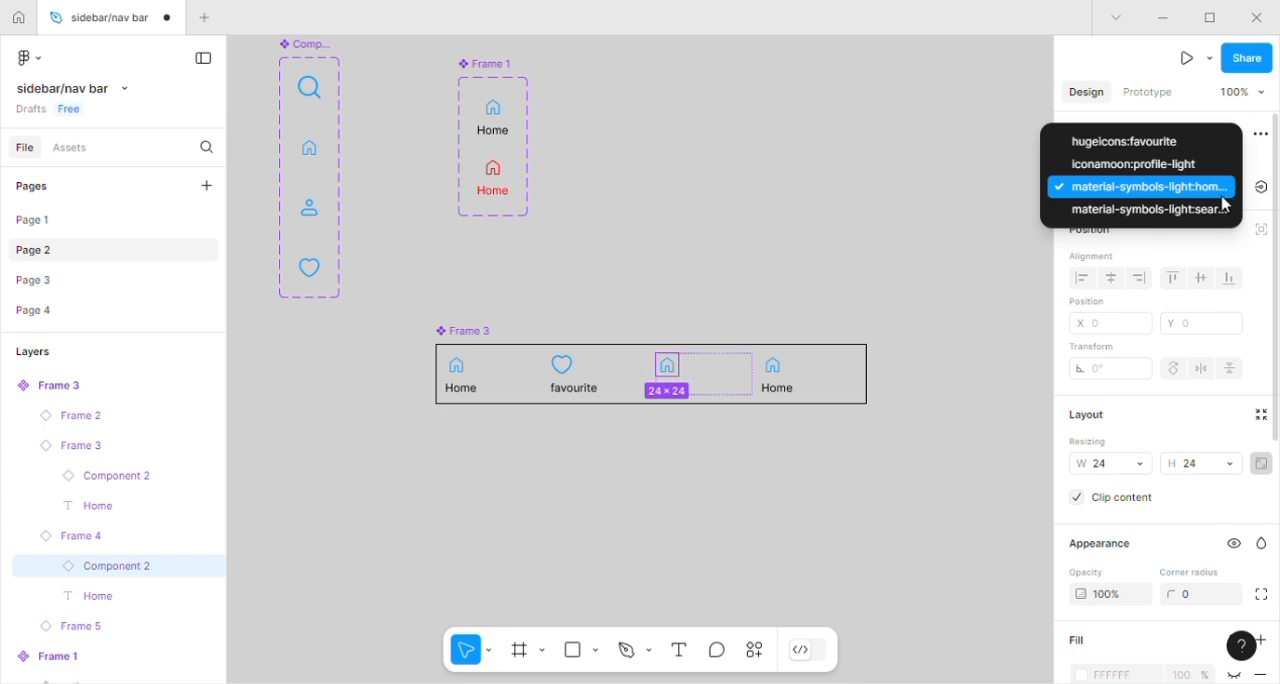
left_click(1213, 210)
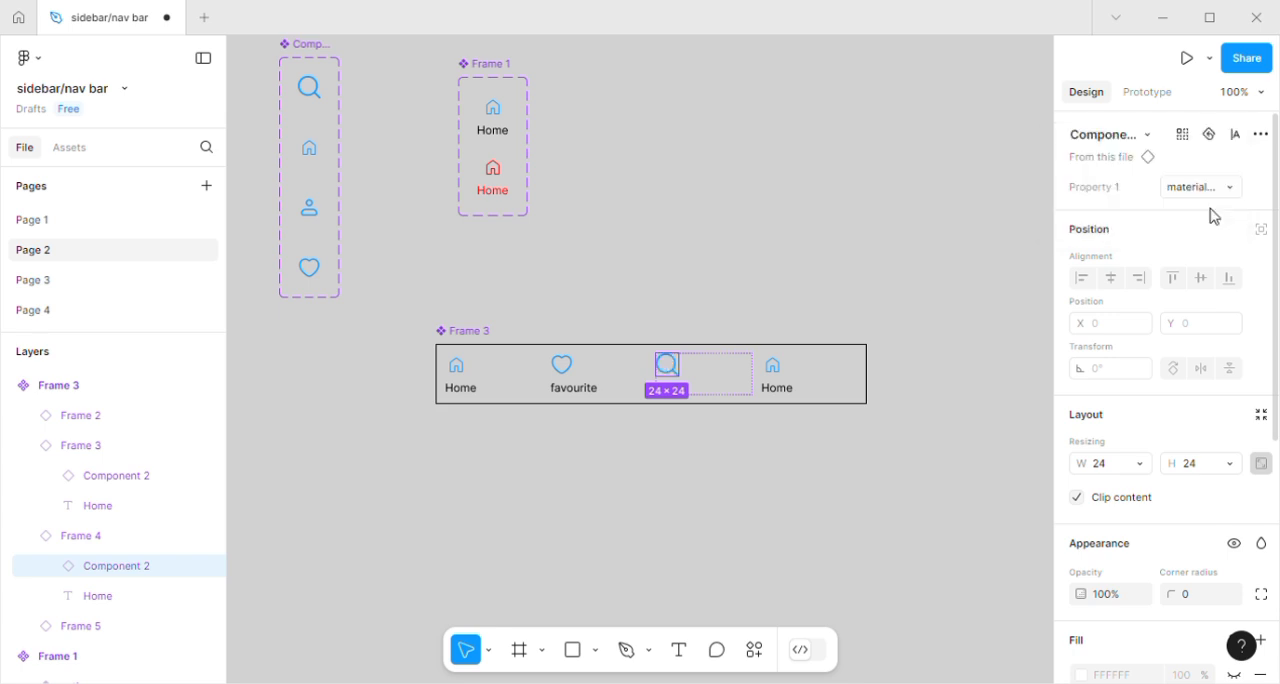
left_click(715, 430)
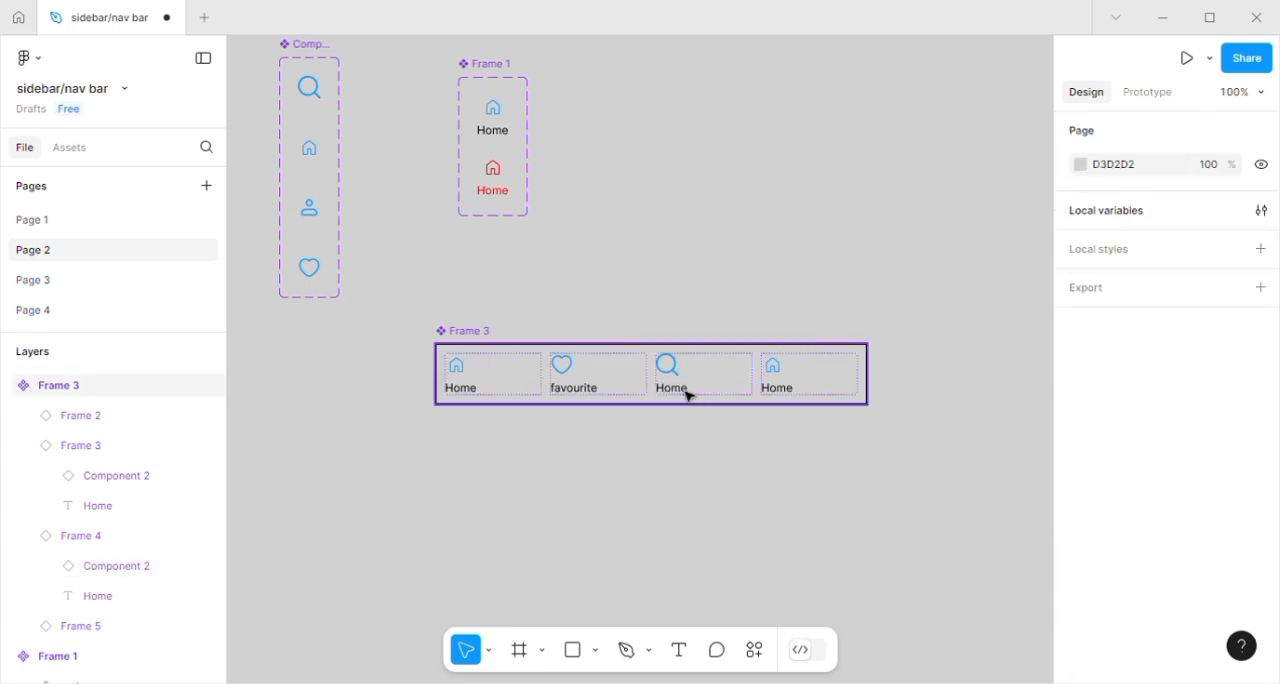
Change the label text under the nav bar's search icon to "search".
left_click(687, 396)
double_click(687, 396)
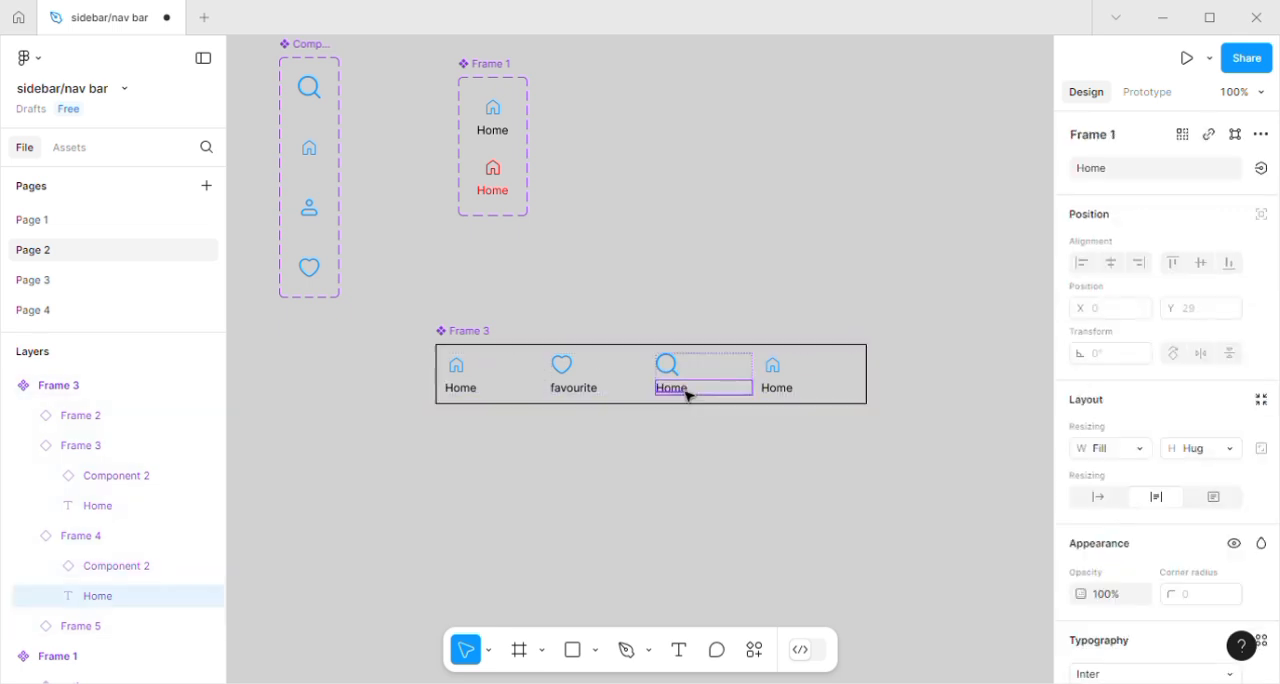
left_click(1112, 172)
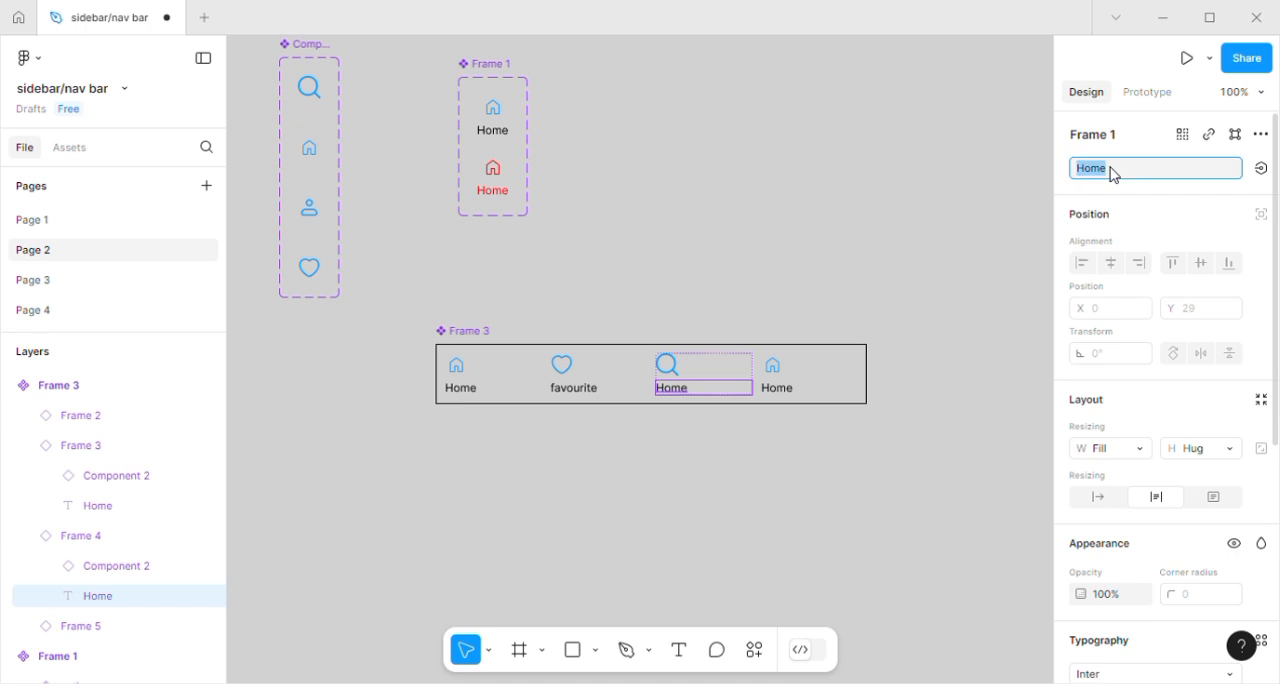
type("search")
key("Return")
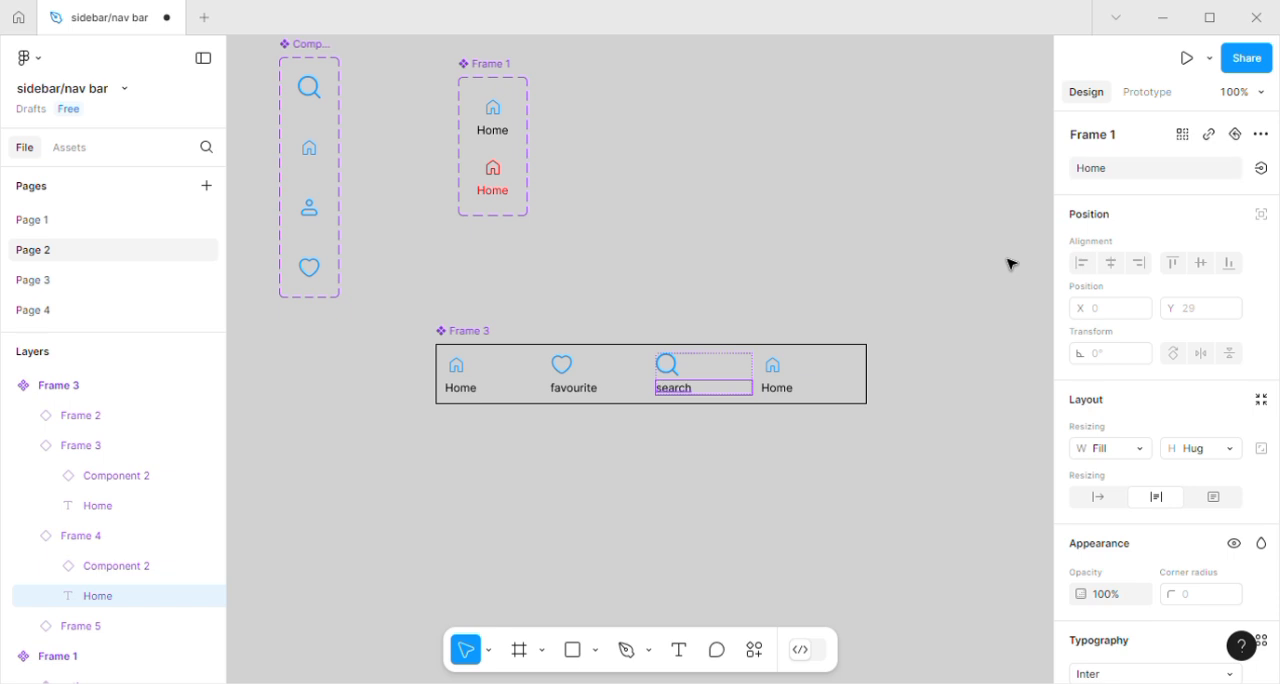
Swap the icon of the nav bar's fourth item to the iconamoon:profile-light variant.
left_click(779, 375)
left_click(782, 376)
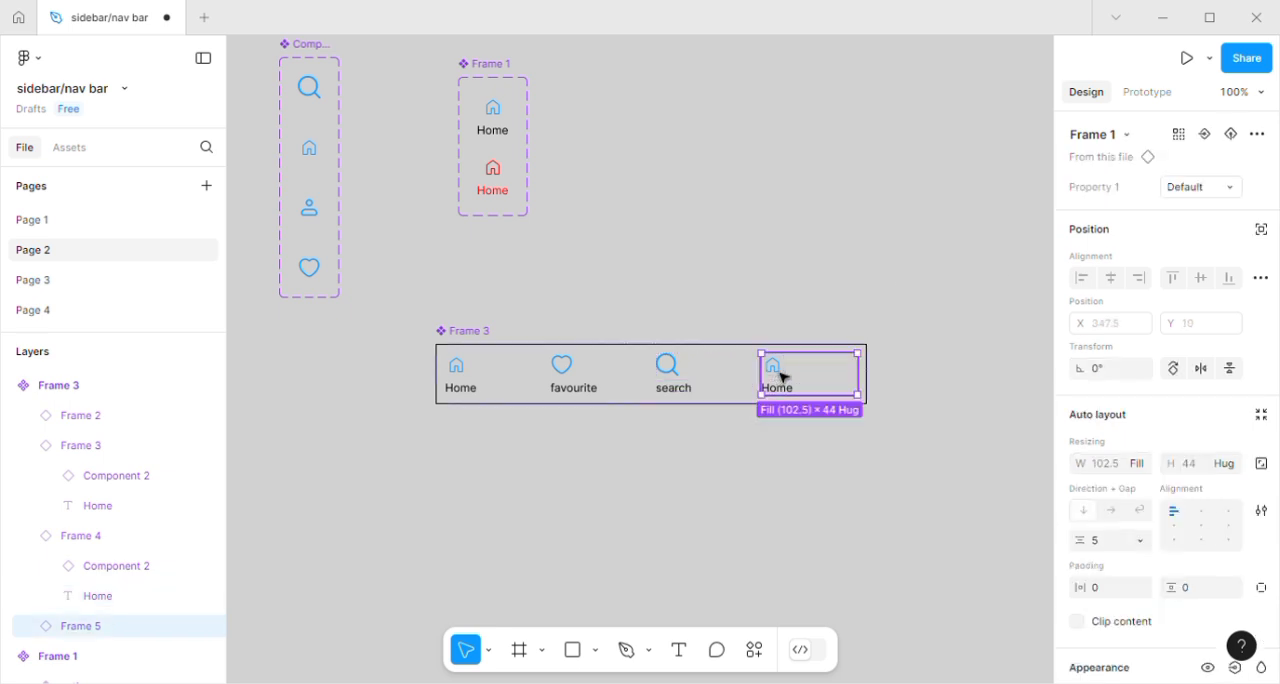
left_click(781, 375)
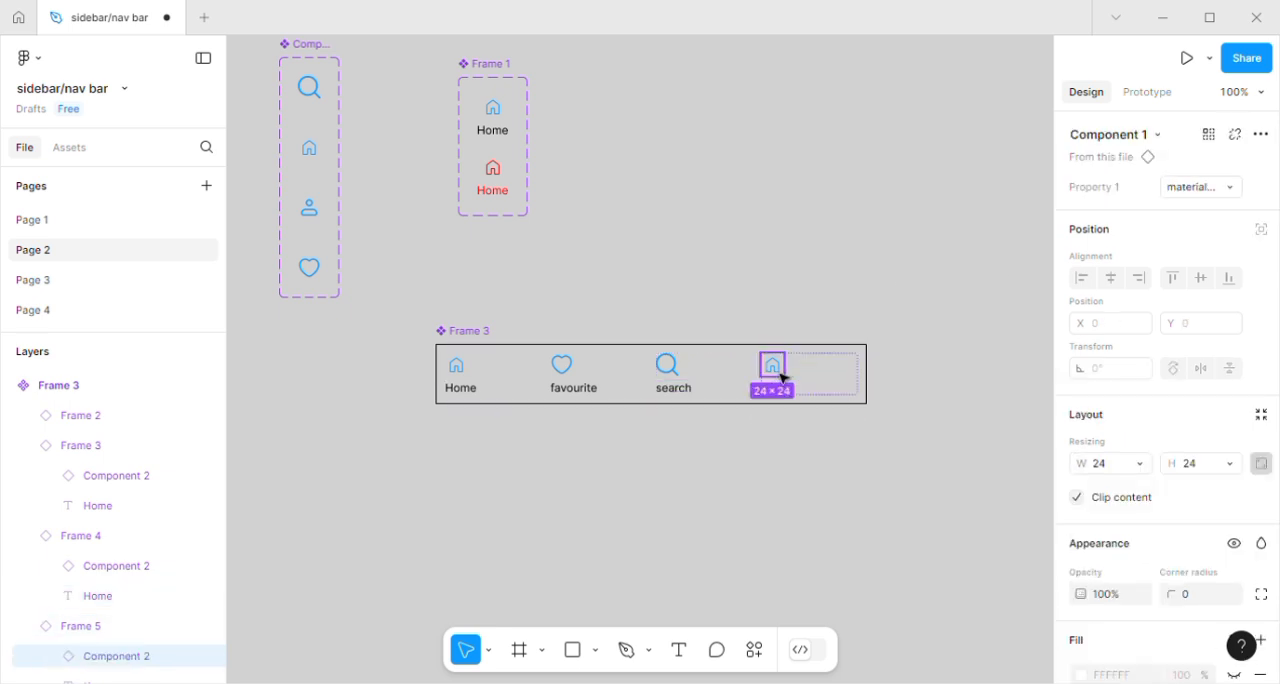
left_click(1232, 189)
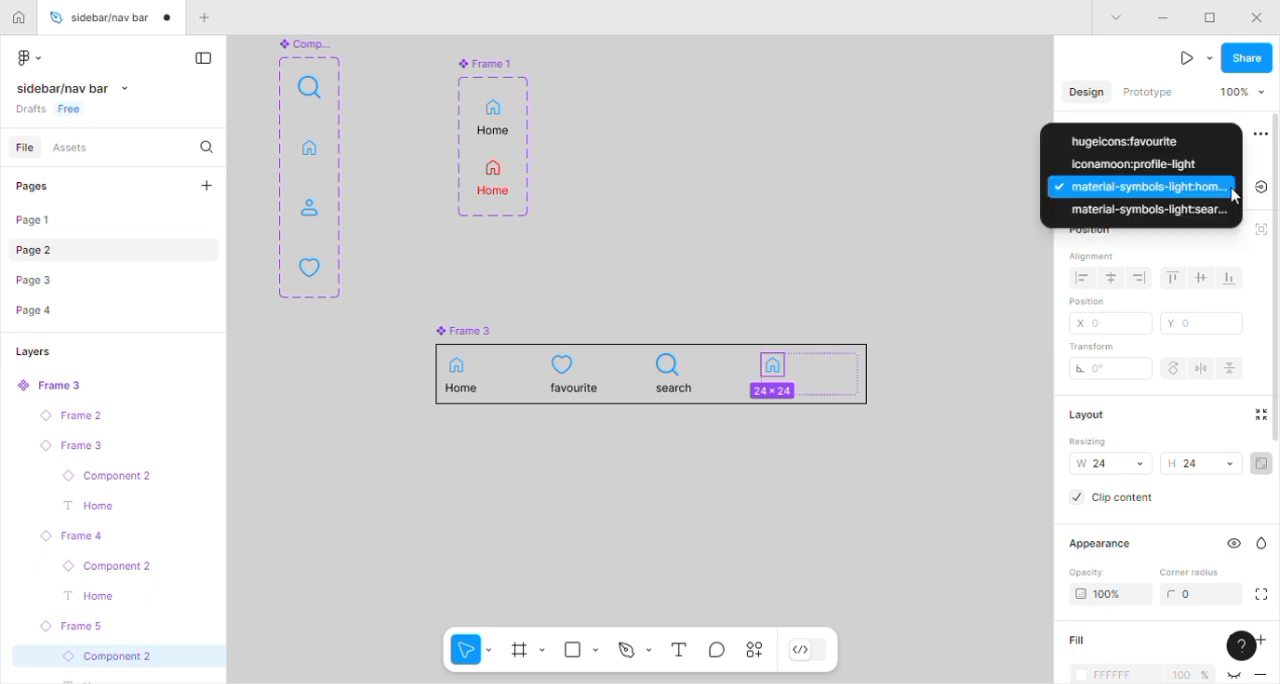
left_click(1176, 165)
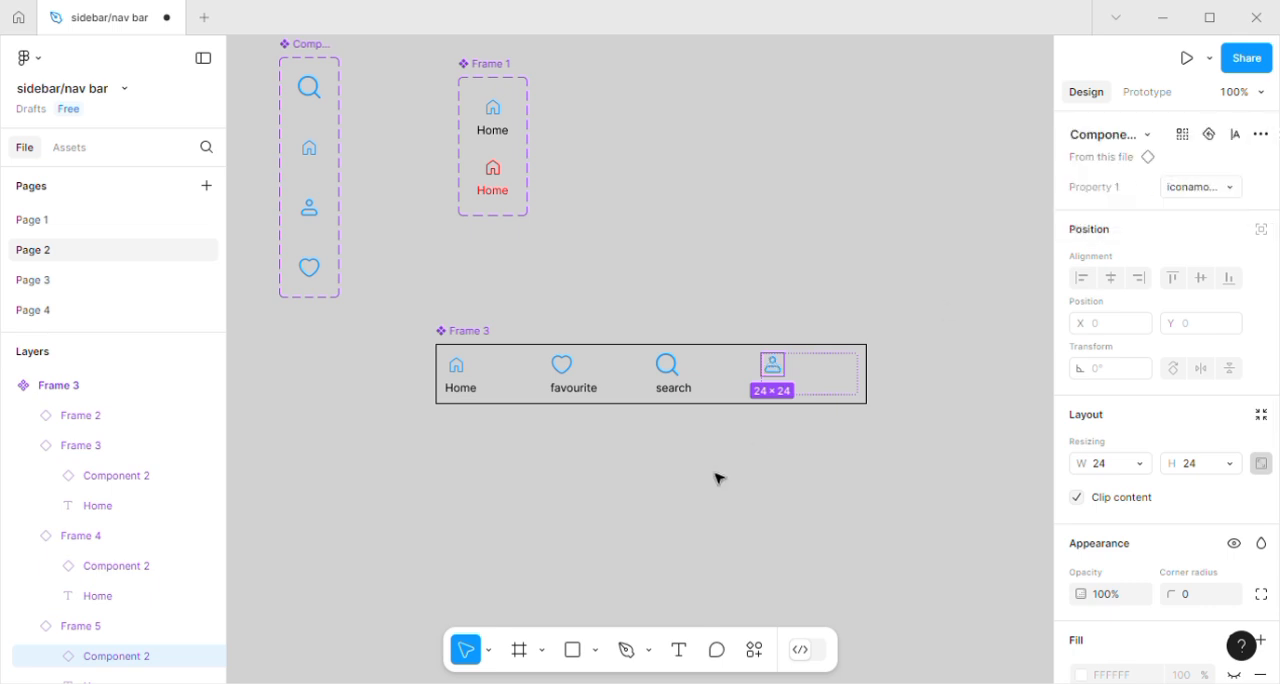
left_click(786, 452)
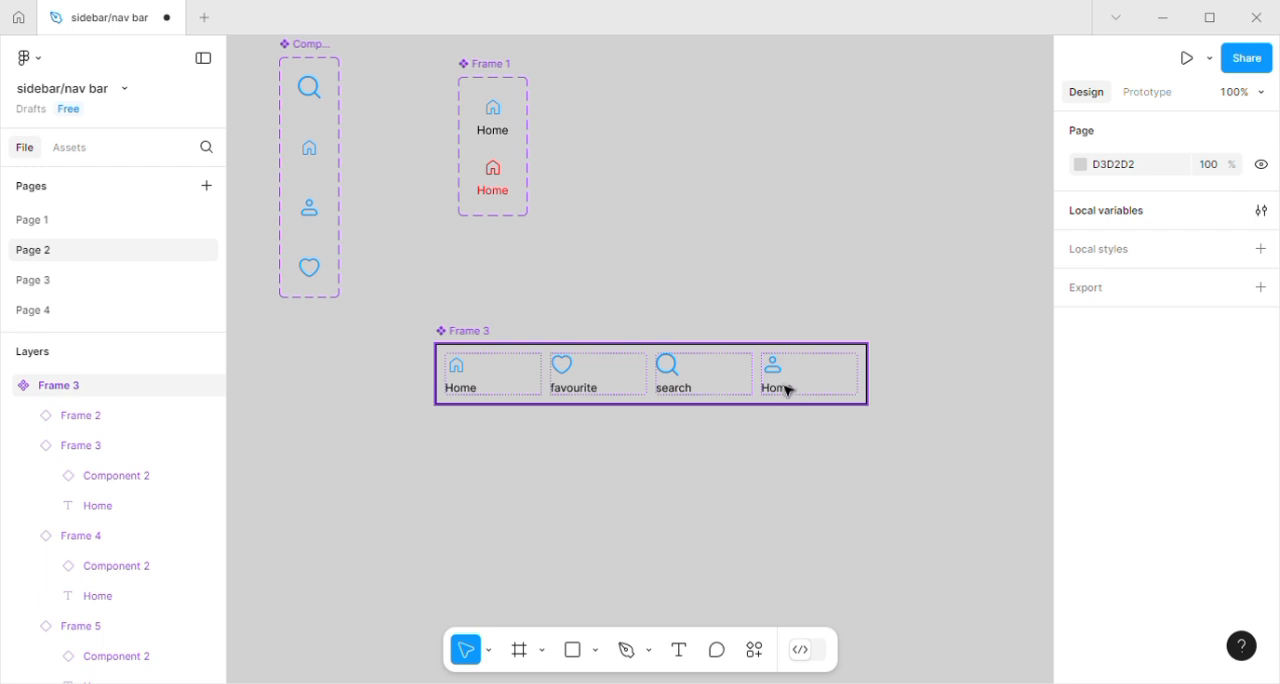
Change the label text under the nav bar's profile icon to "Account".
left_click(786, 398)
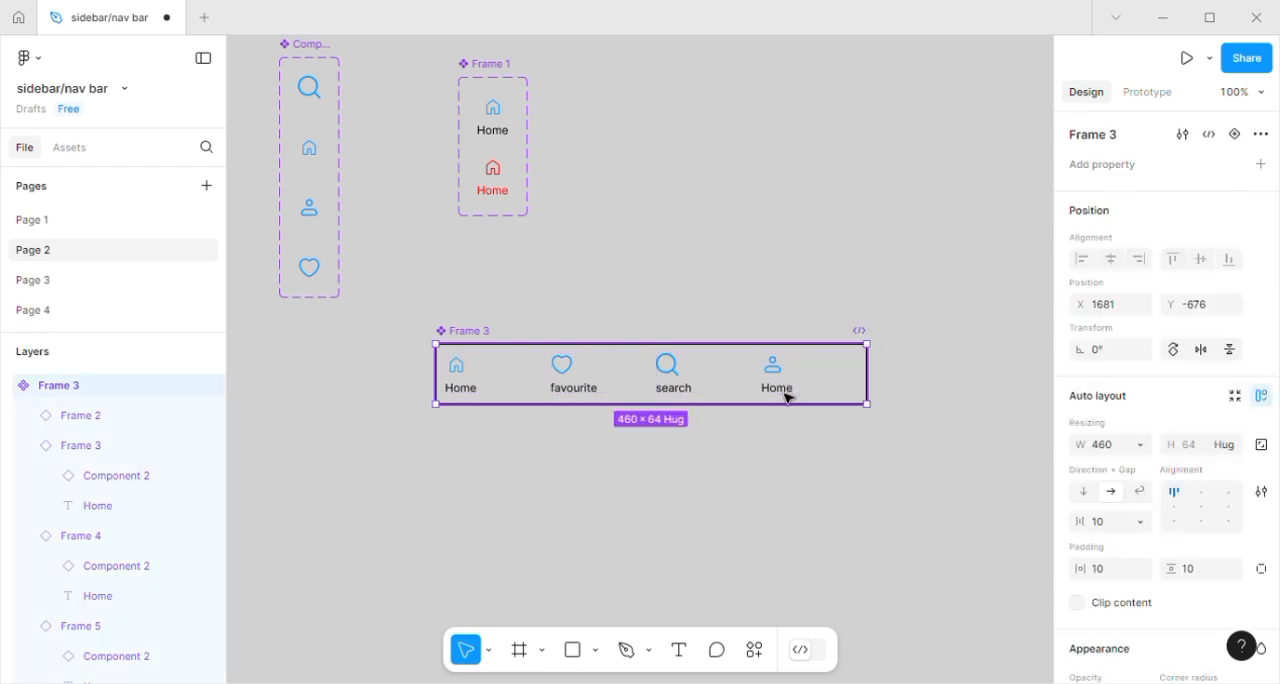
double_click(786, 398)
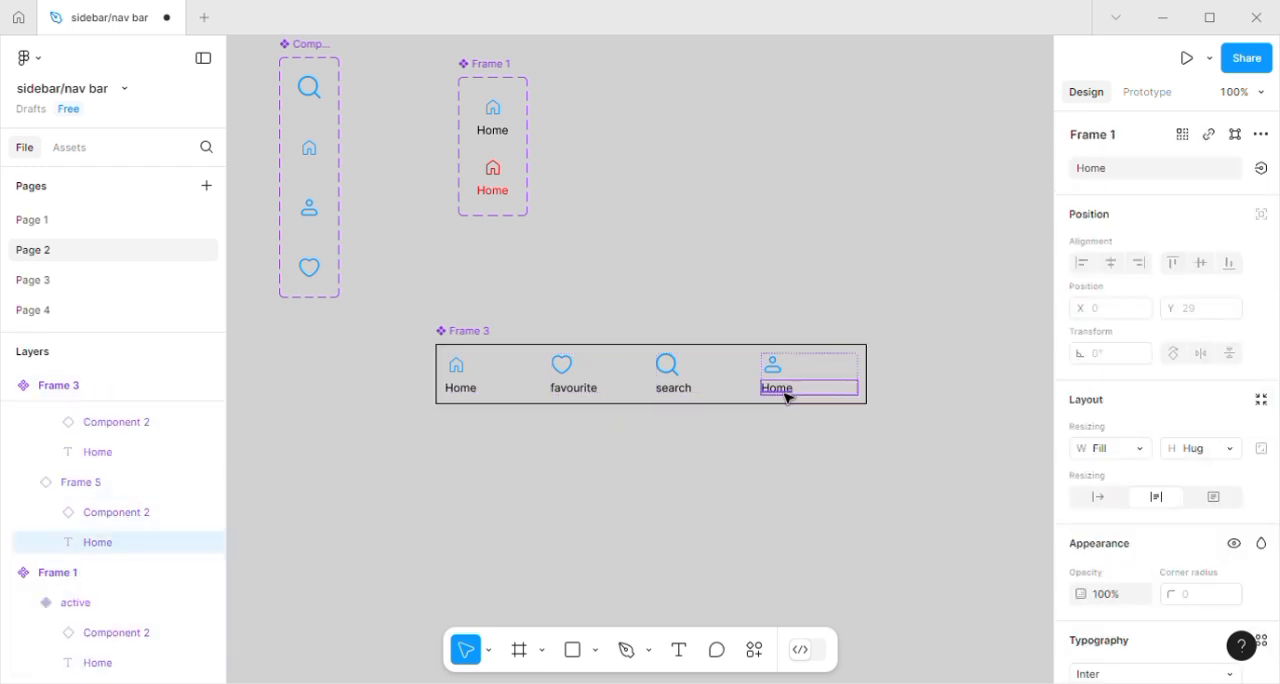
left_click(1117, 169)
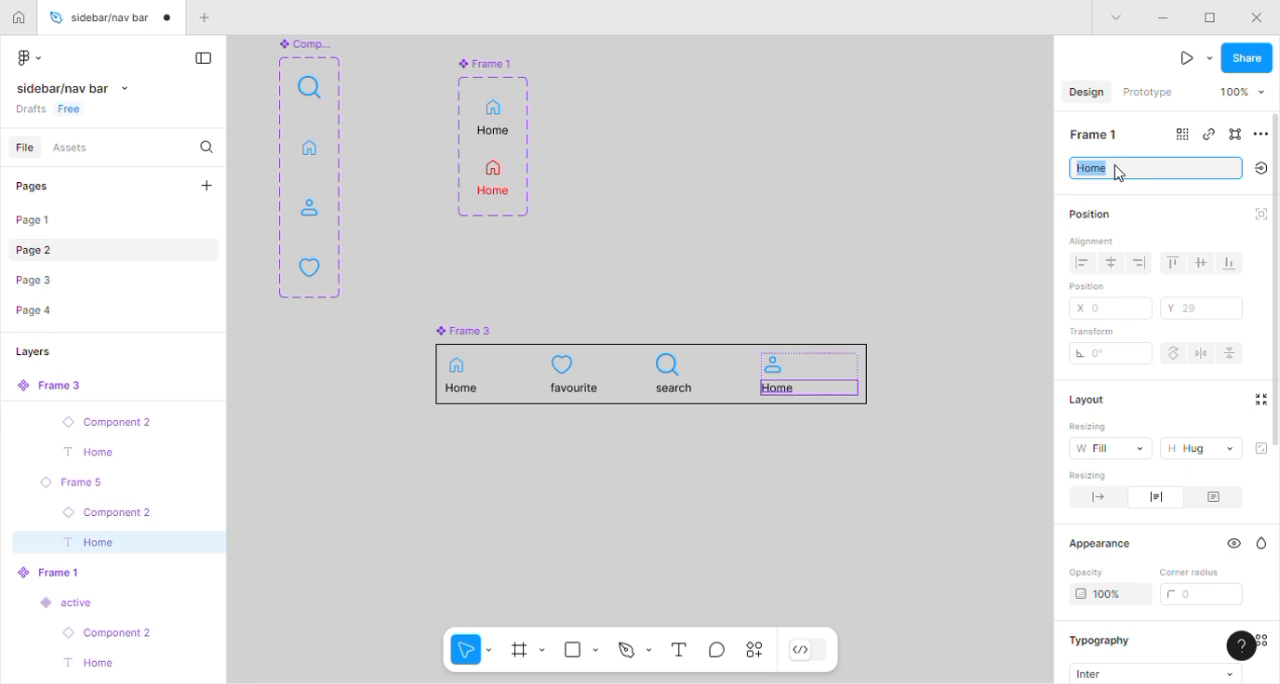
type("ac")
type("A")
type("cc")
type("ount")
key("Return")
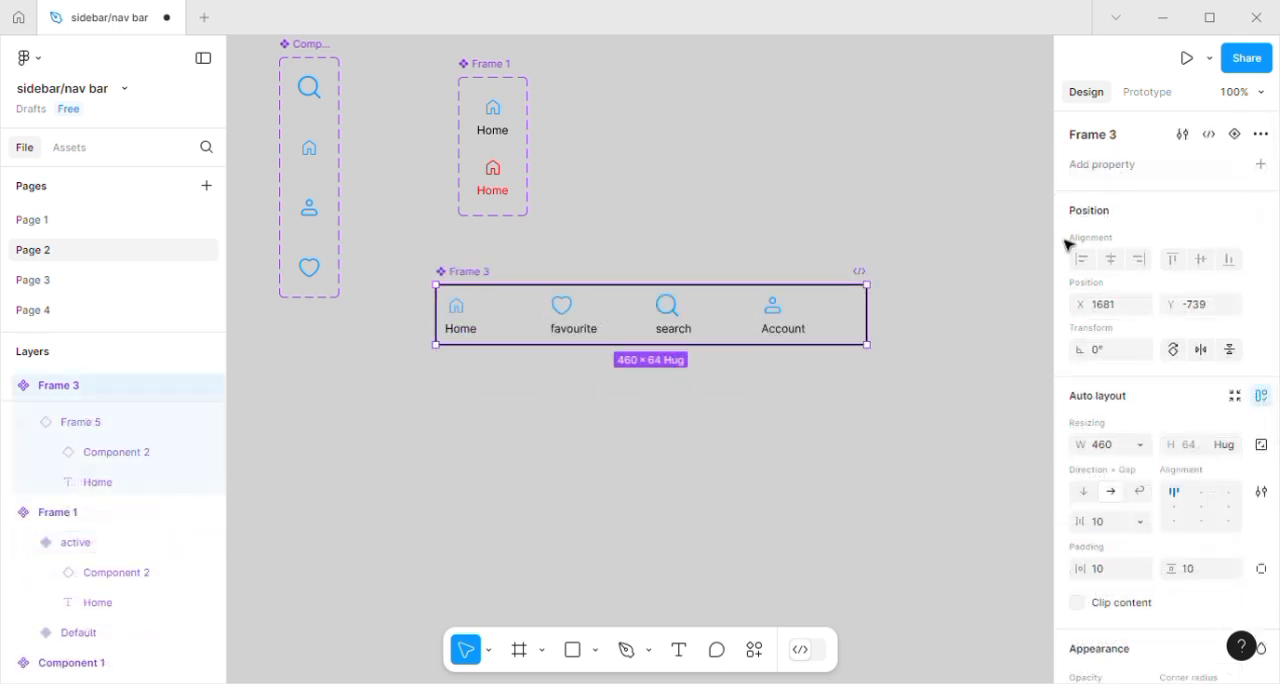
Add four variants to the nav bar component so the set holds five bars, Default through Variant5.
left_click(1237, 139)
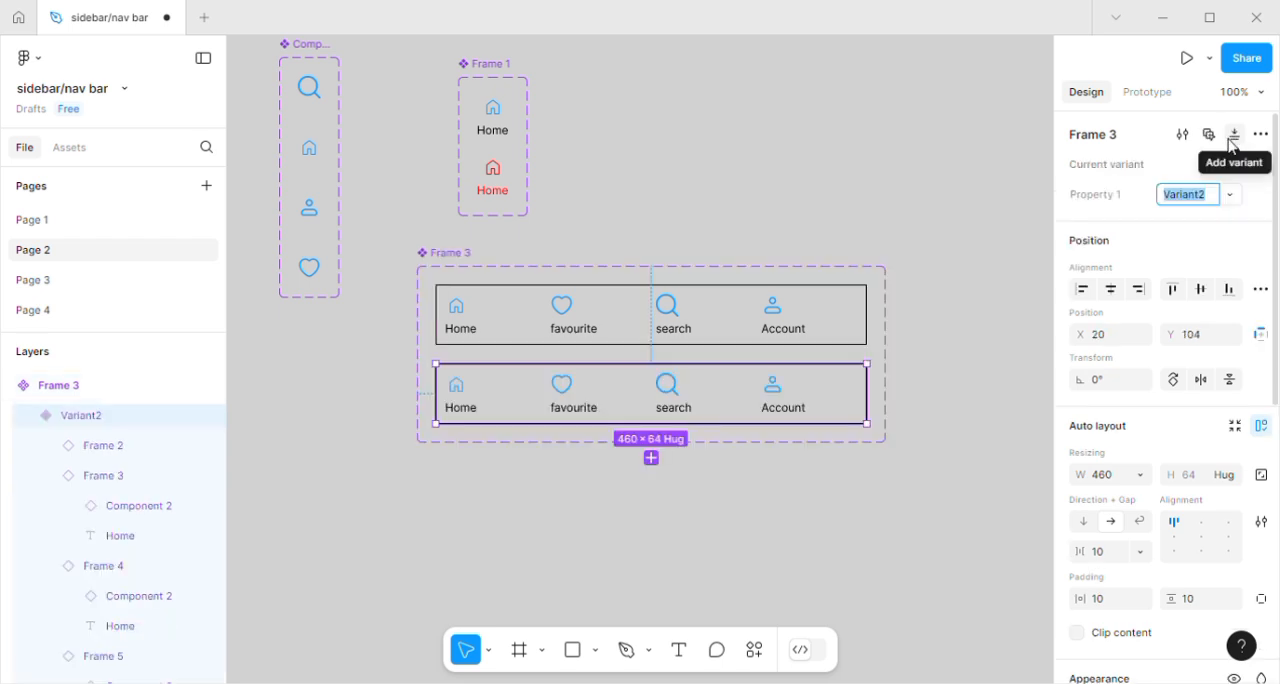
left_click(652, 459)
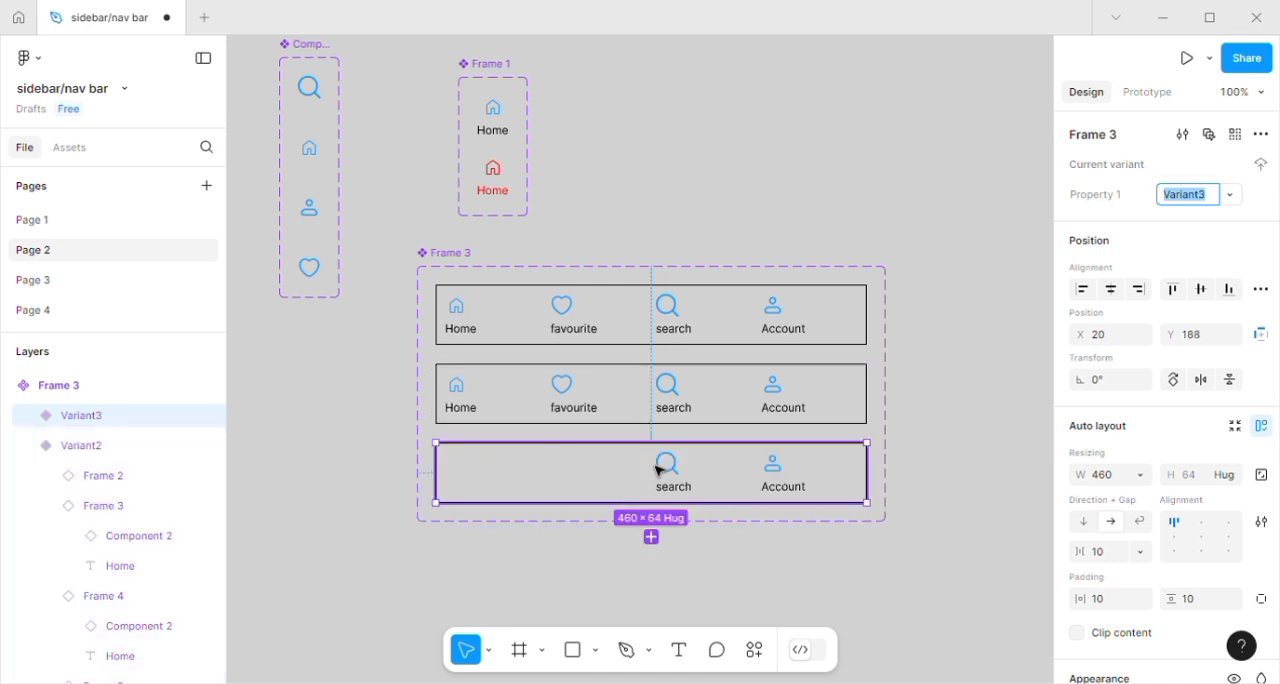
left_click(655, 543)
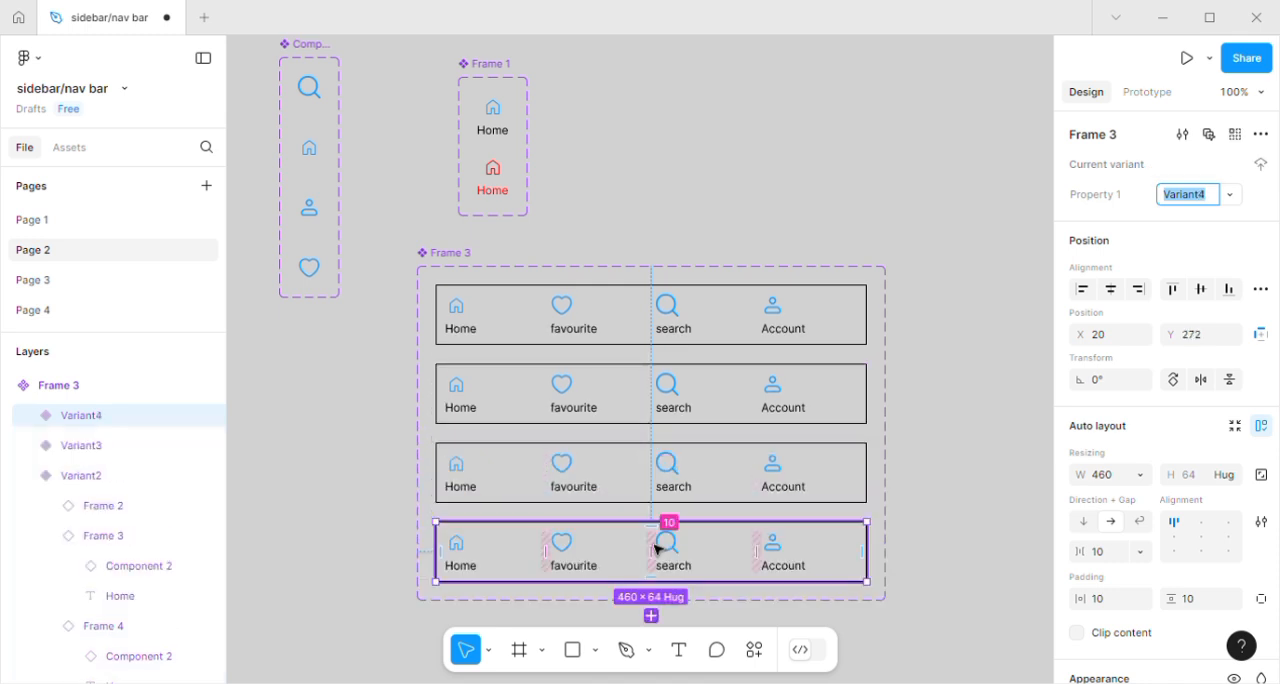
left_click(651, 615)
left_click(890, 457)
Set the Home item in the nav bar's Variant2 to the active state.
scroll(890, 457, "down", 3)
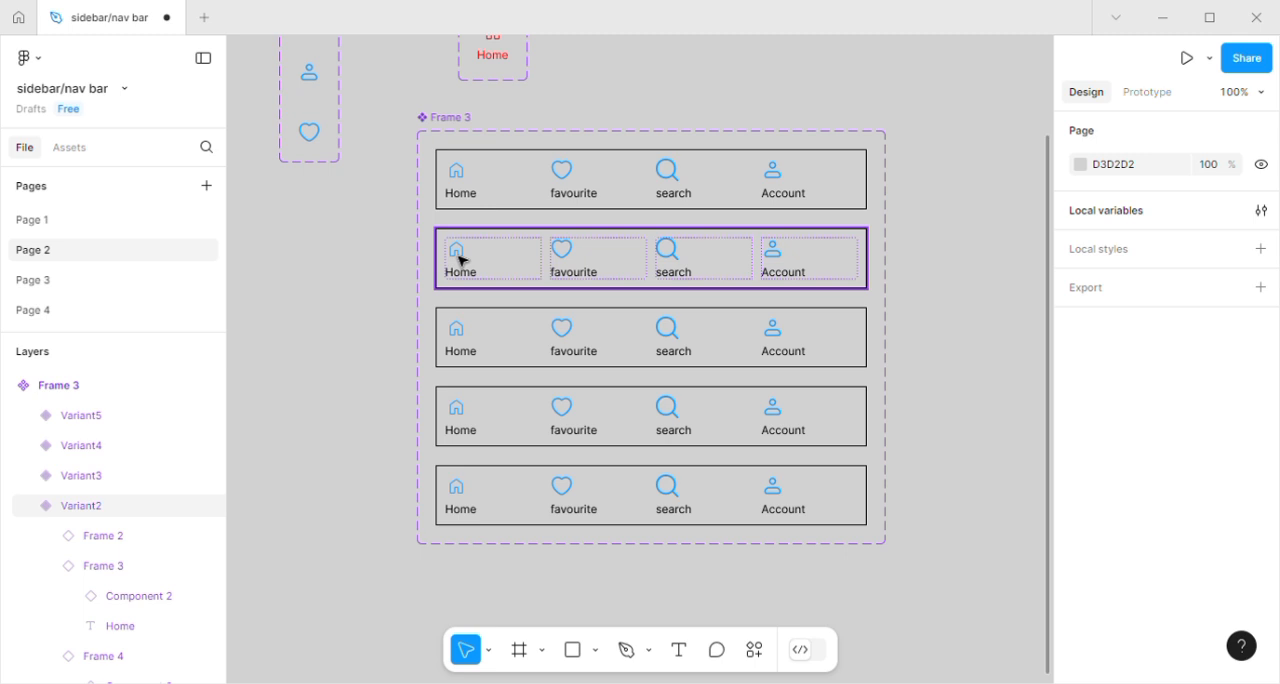
left_click(460, 260)
left_click(462, 262)
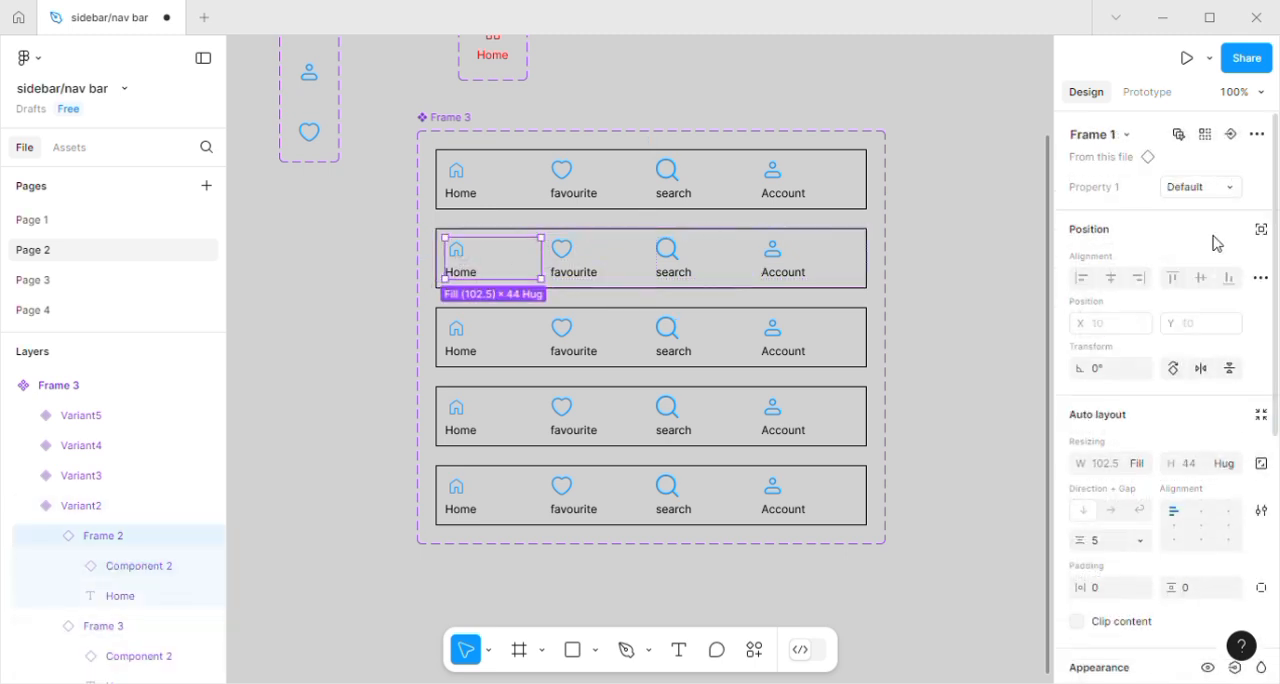
left_click(1227, 188)
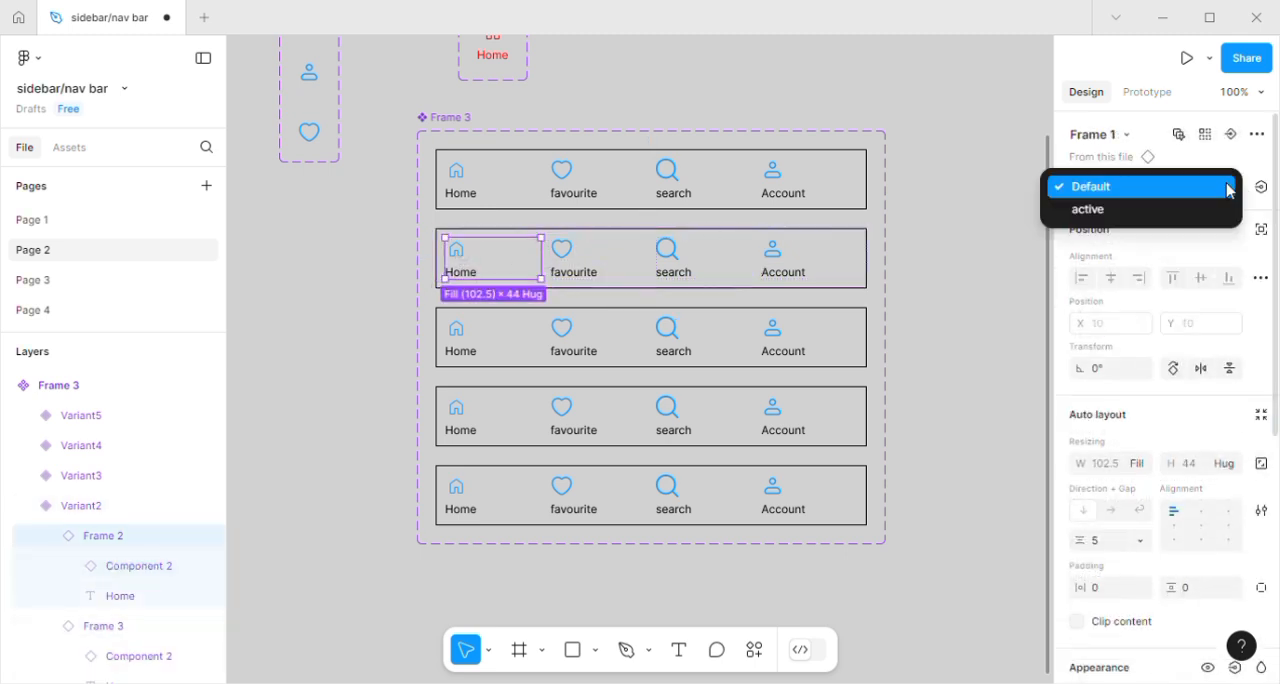
left_click(1117, 216)
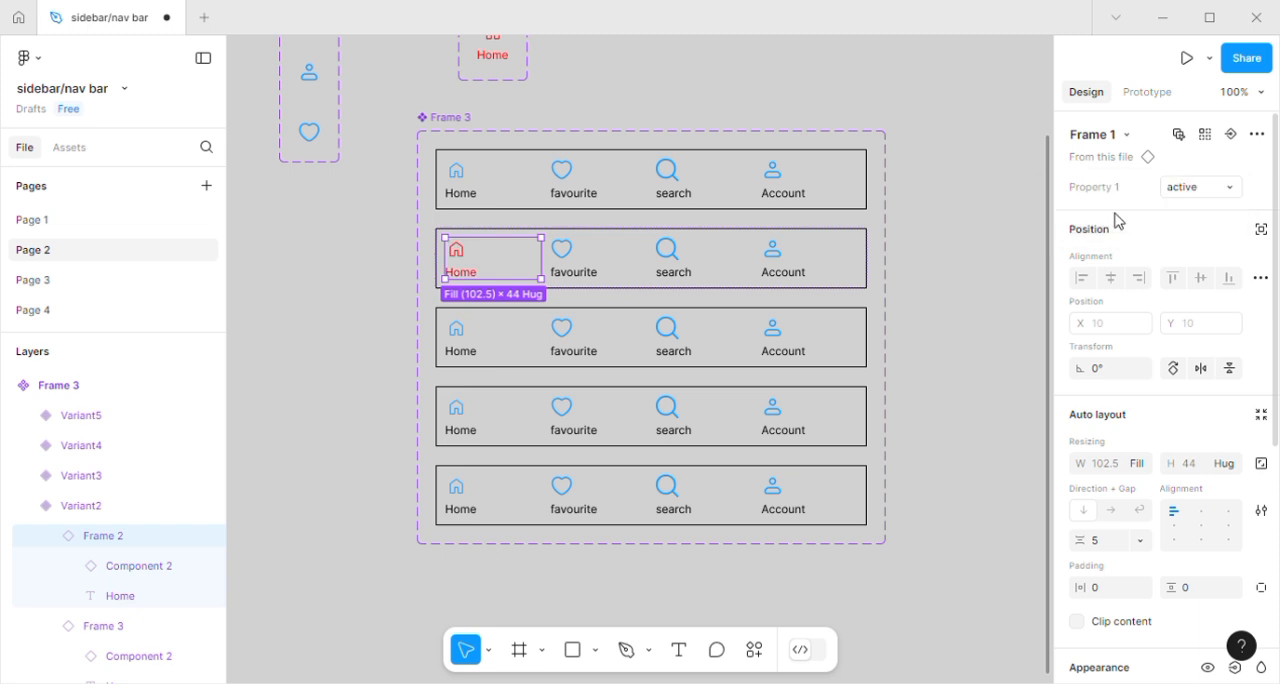
Set the favourite item in the nav bar's Variant3 to the active state.
left_click(581, 346)
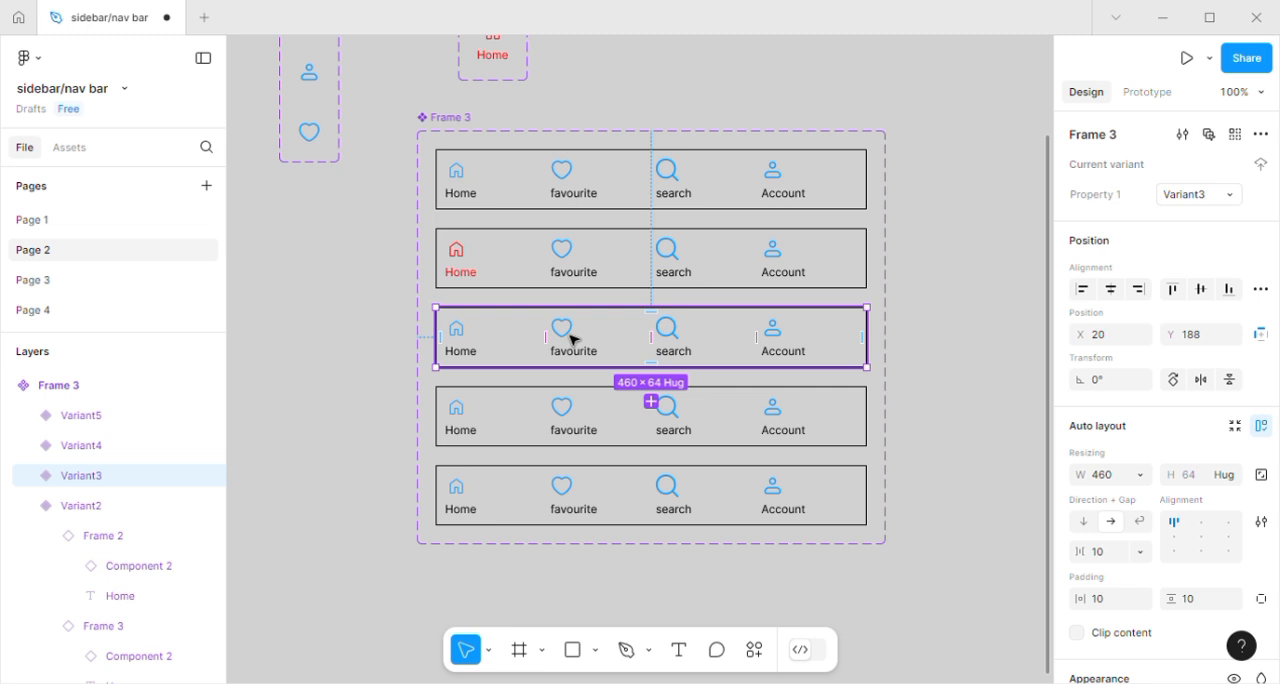
double_click(574, 339)
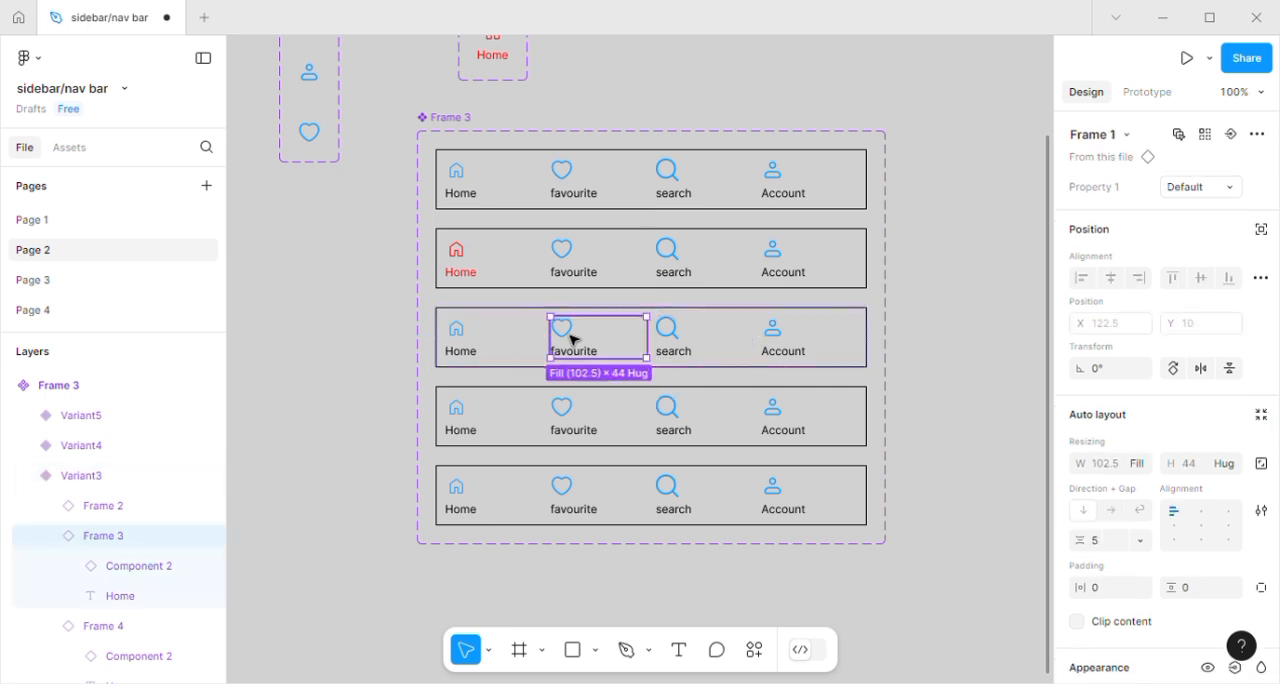
left_click(1228, 194)
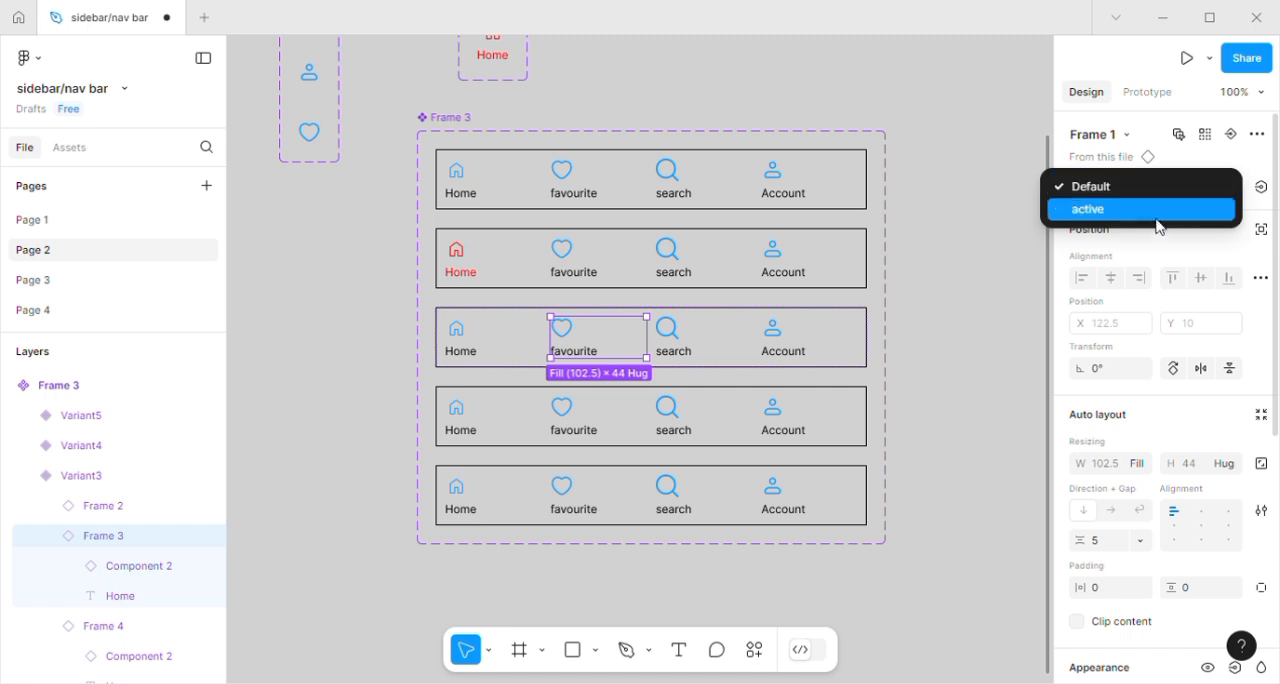
left_click(1147, 222)
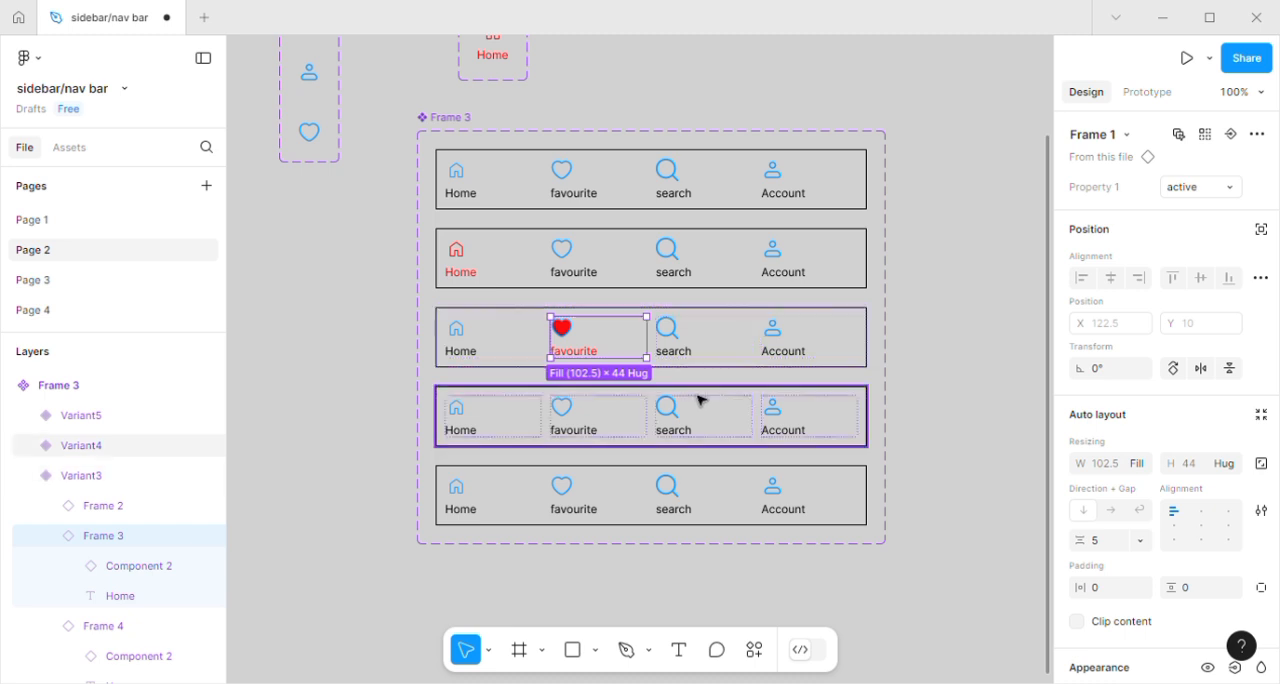
Set the search item in the nav bar's Variant4 to the active state.
left_click(707, 430)
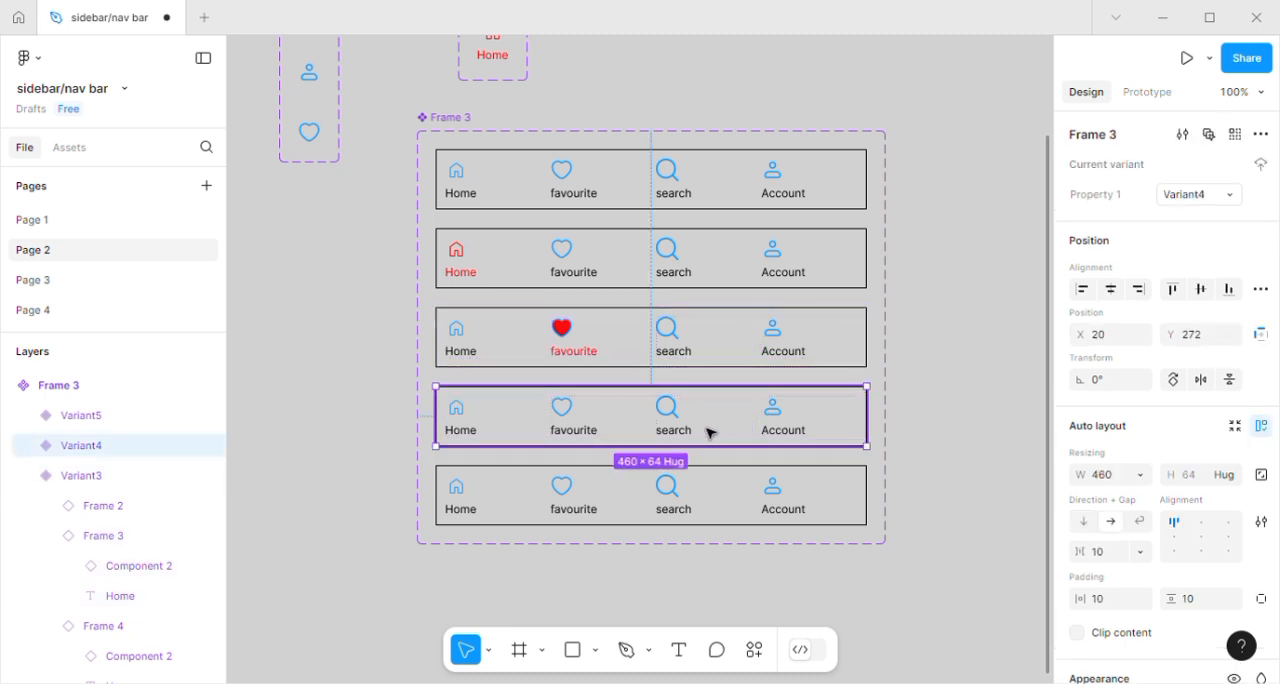
left_click(690, 428)
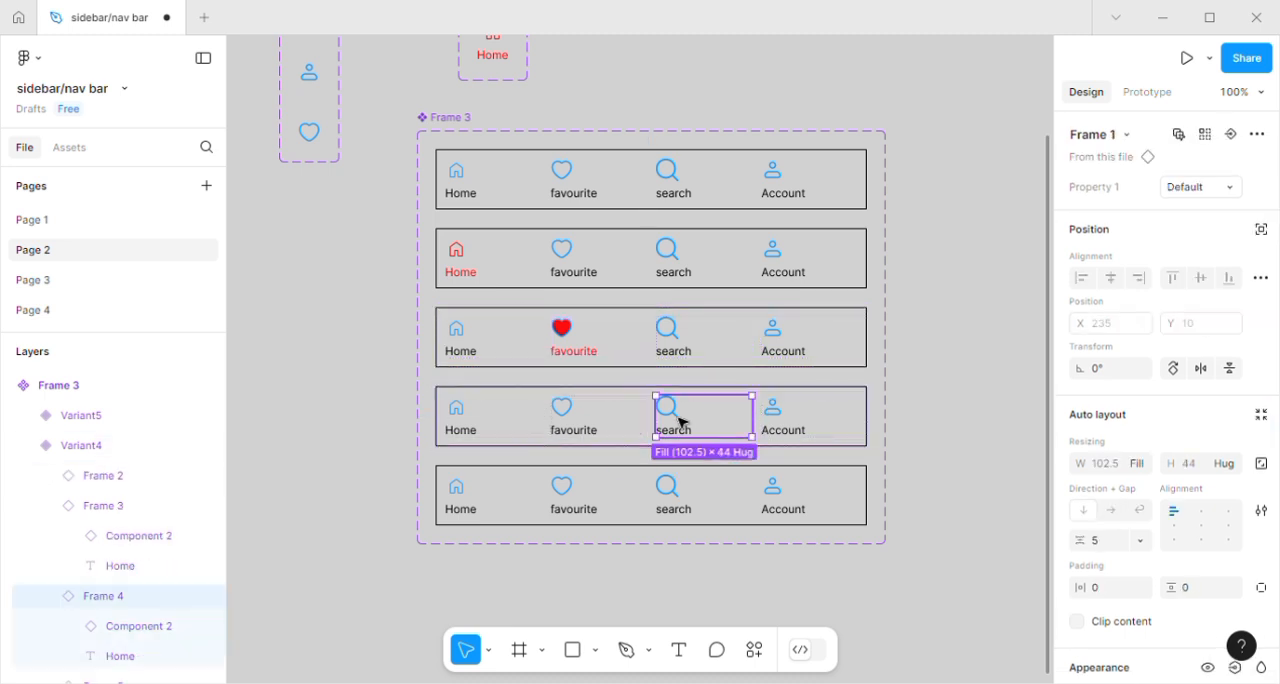
left_click(1223, 187)
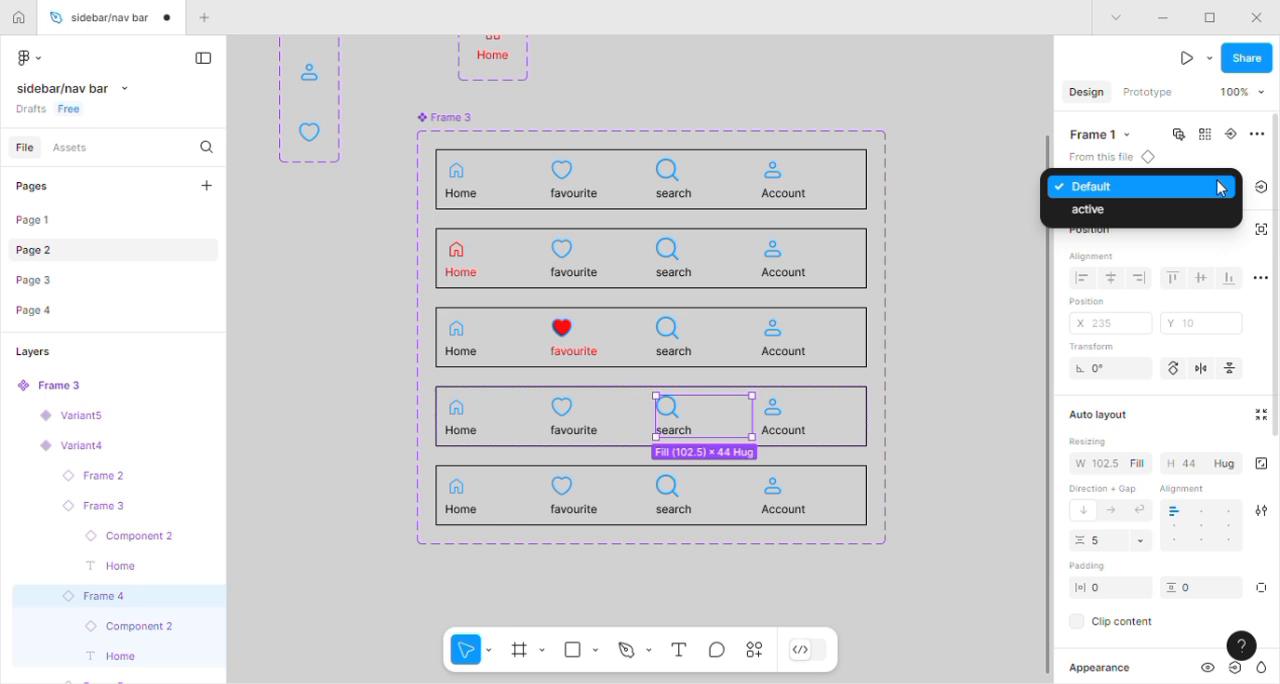
left_click(1116, 211)
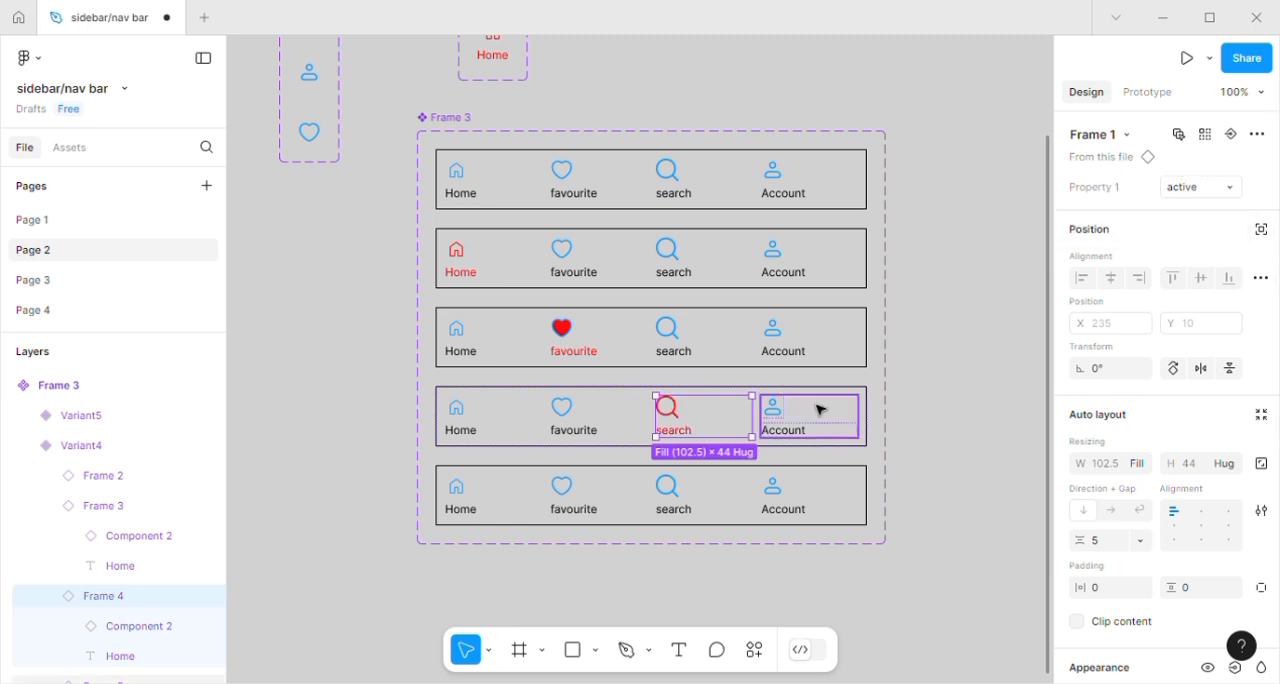
Set the Account item in the nav bar's Variant5 to the active state.
left_click(787, 500)
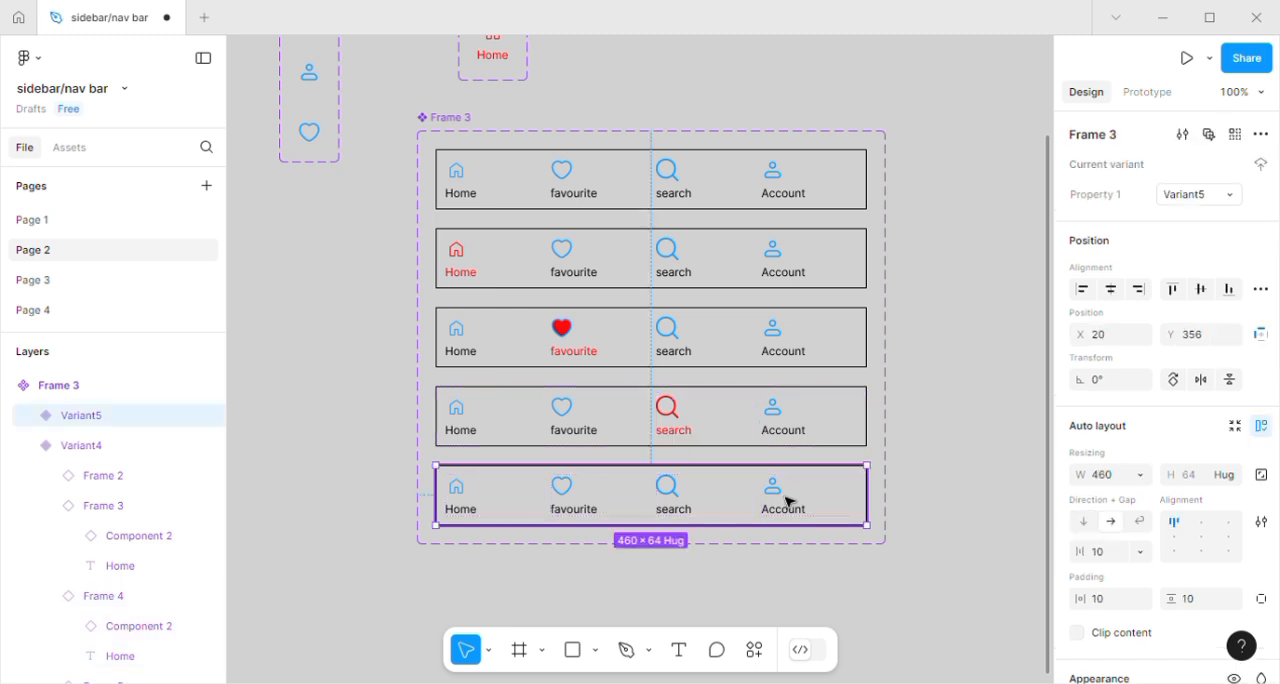
left_click(787, 500)
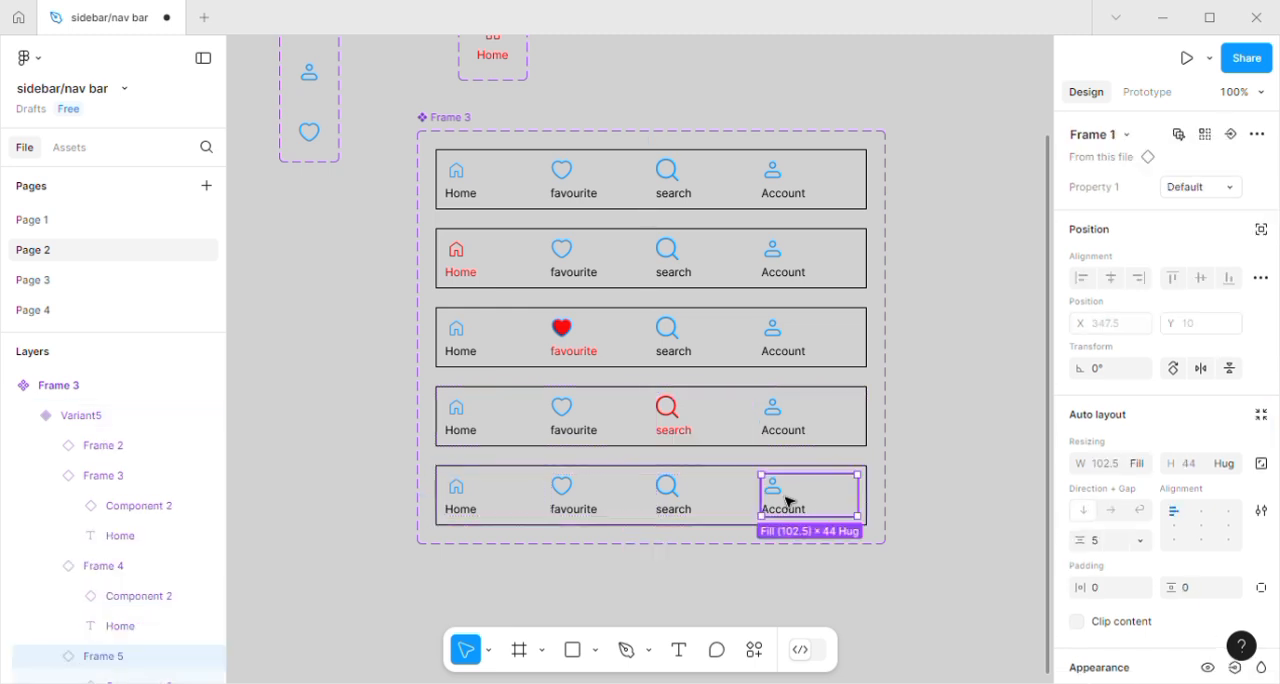
left_click(1229, 186)
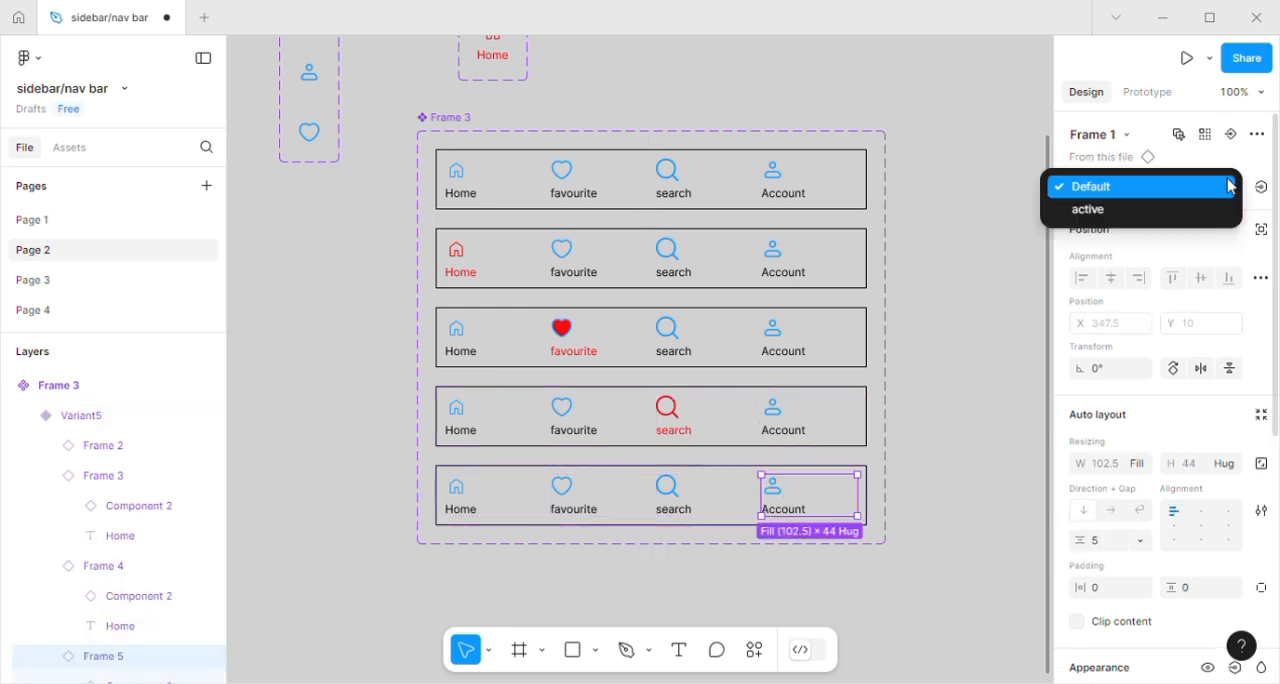
left_click(1090, 210)
key("Escape")
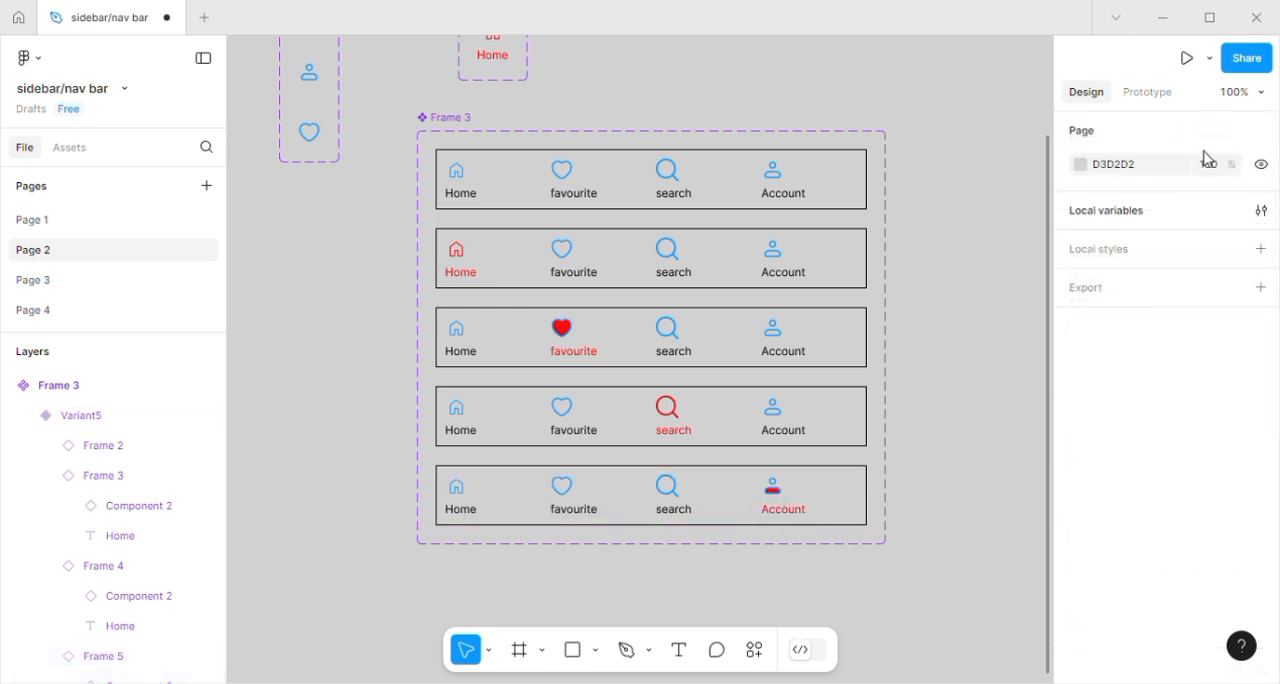
Add prototype connections from the default nav bar's Home item to Variant2 and from its favourite item to Variant3.
left_click(1148, 92)
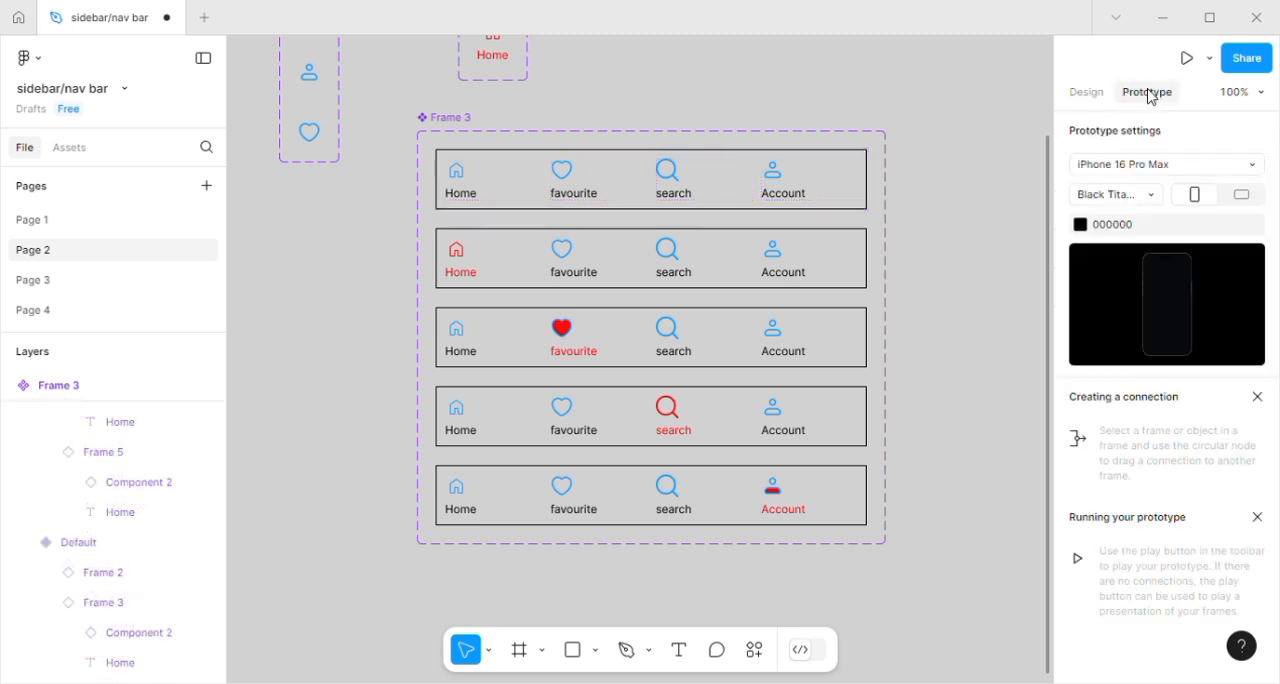
left_click(470, 192)
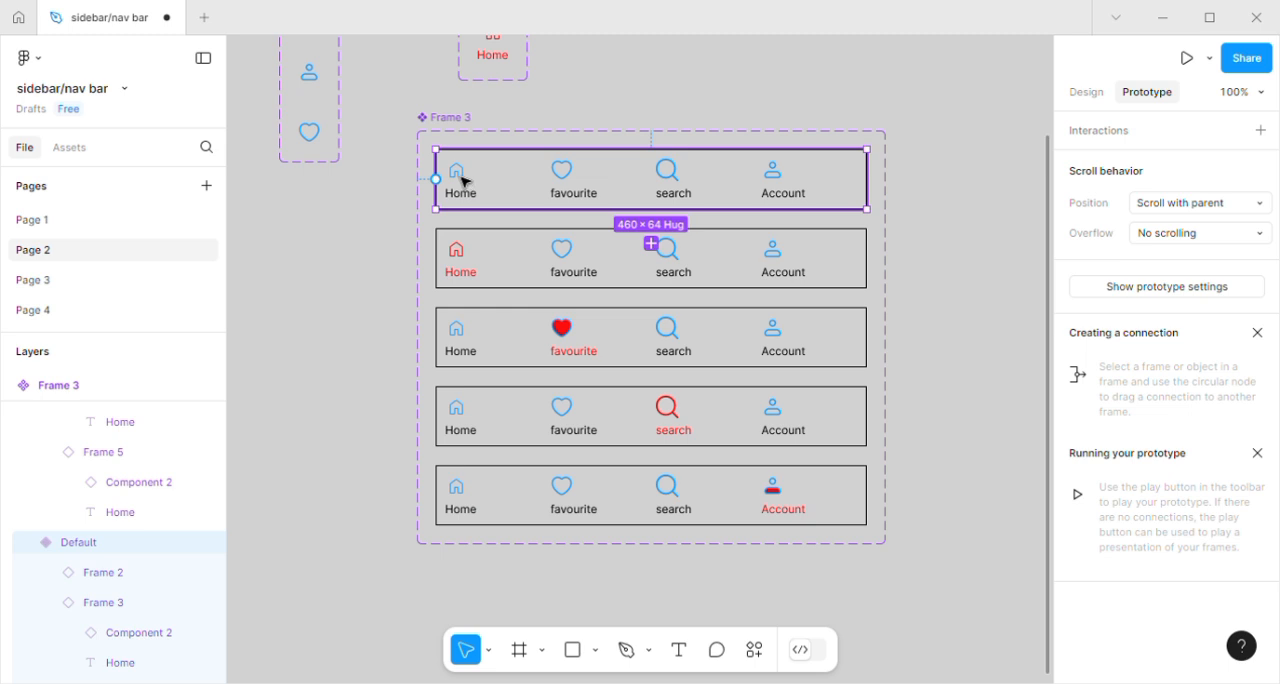
double_click(463, 181)
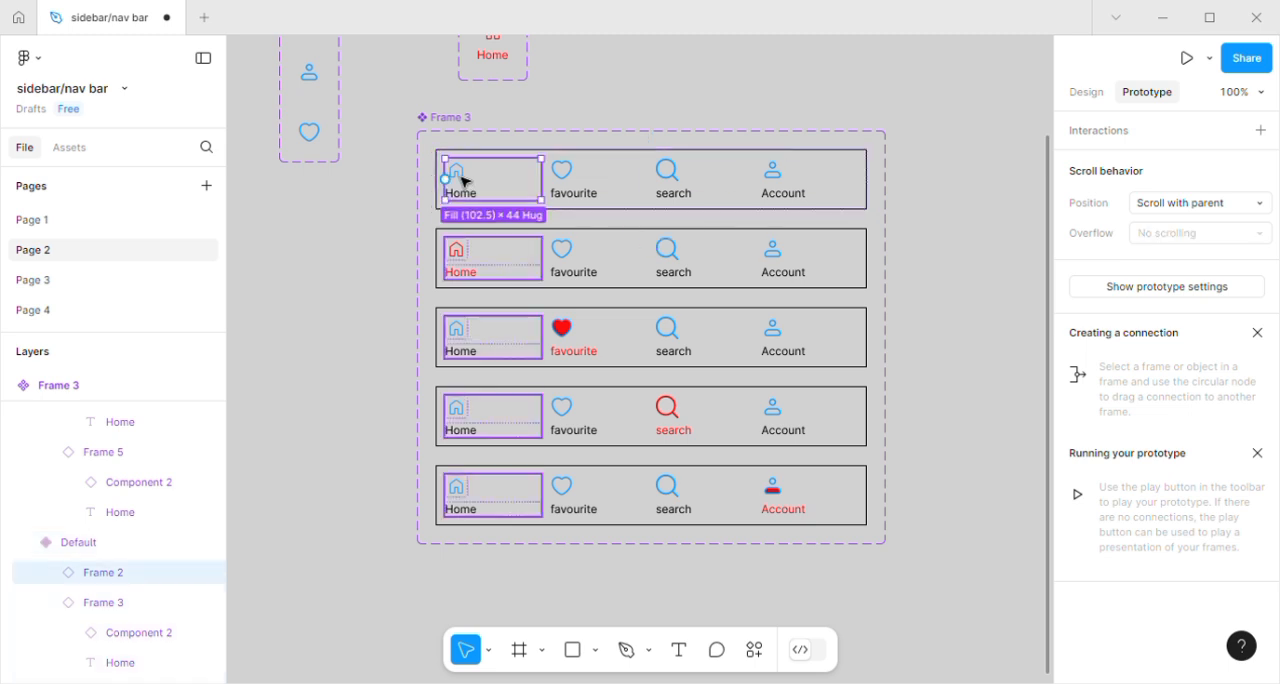
left_click_drag(446, 181, 446, 278)
left_click(580, 180)
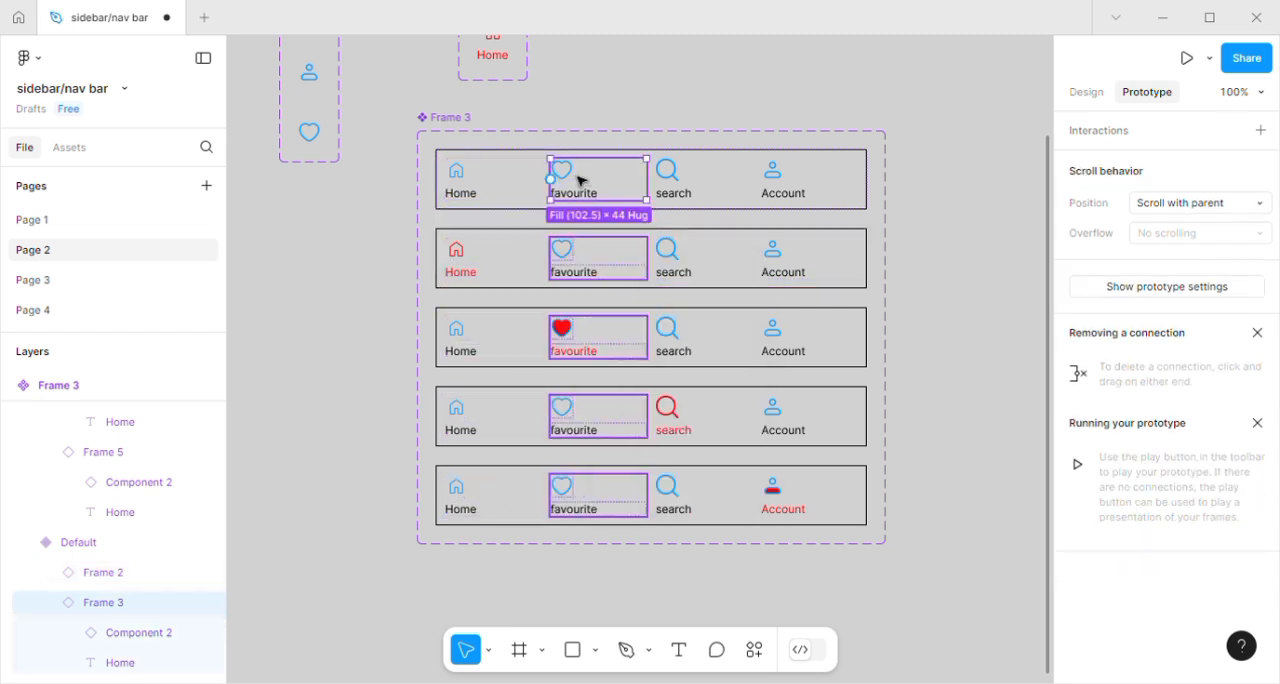
left_click_drag(555, 185, 577, 346)
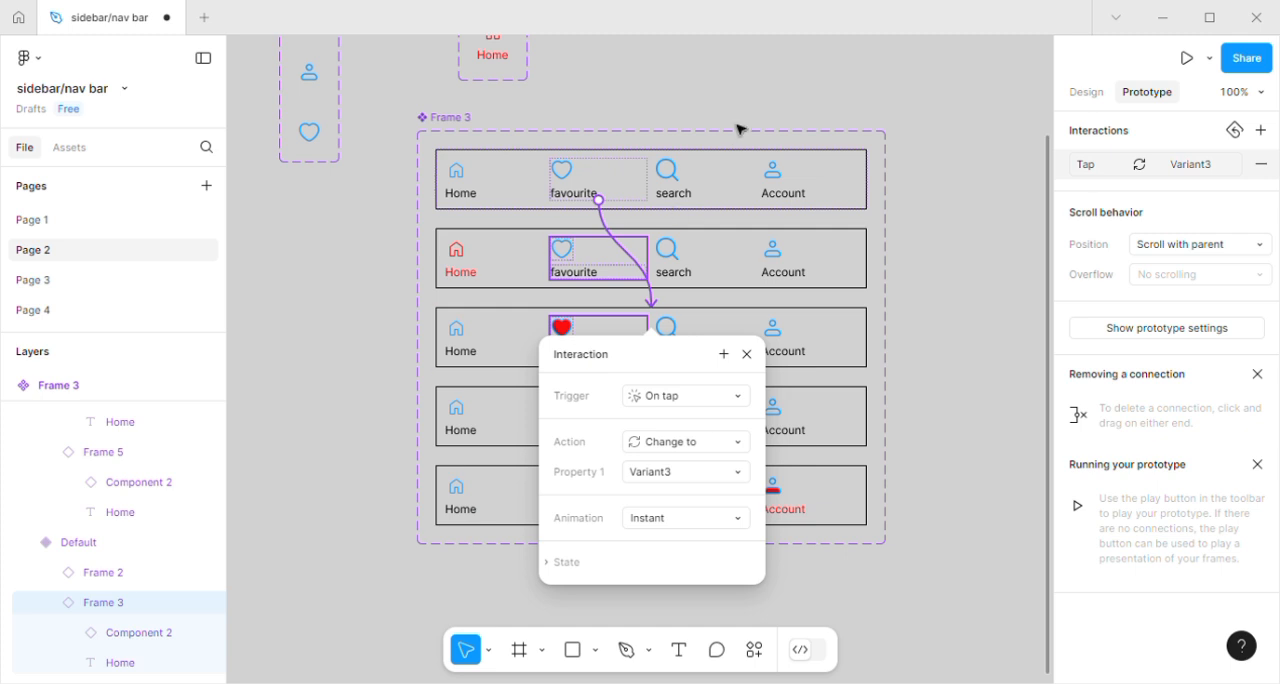
Add on-tap Change to interactions from the default bar's search item to Variant4 and its Account item to Variant5.
left_click(683, 184)
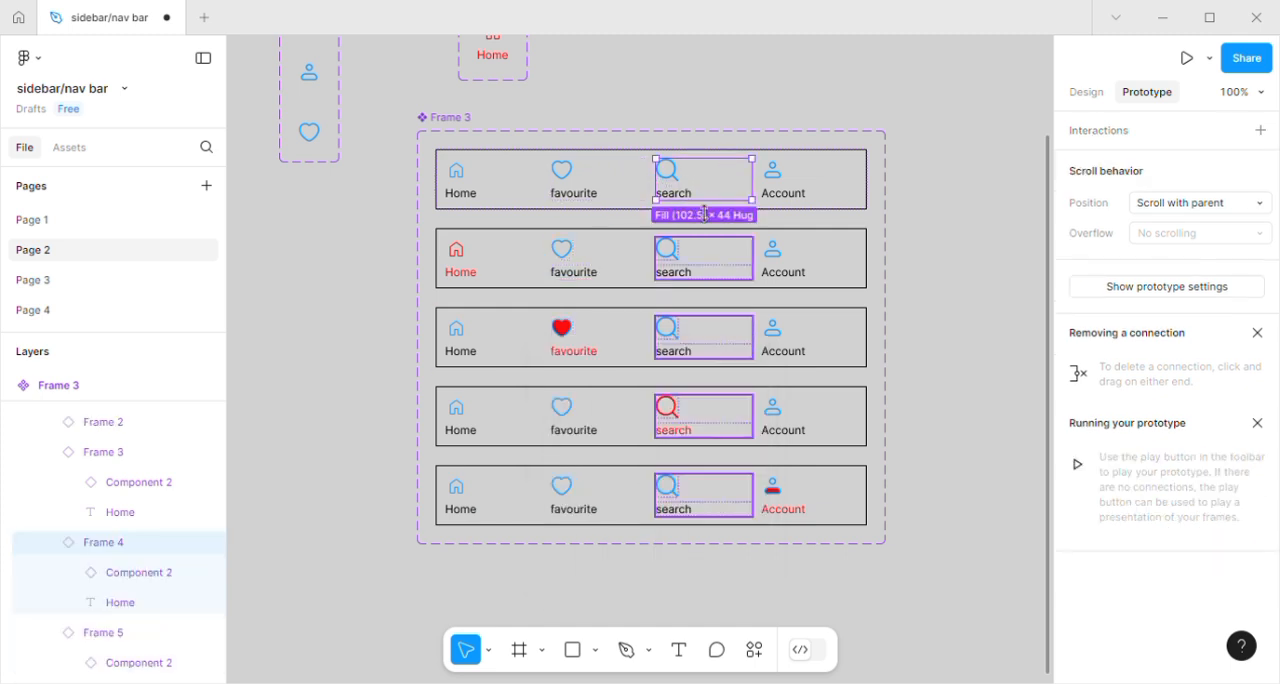
left_click_drag(704, 199, 692, 411)
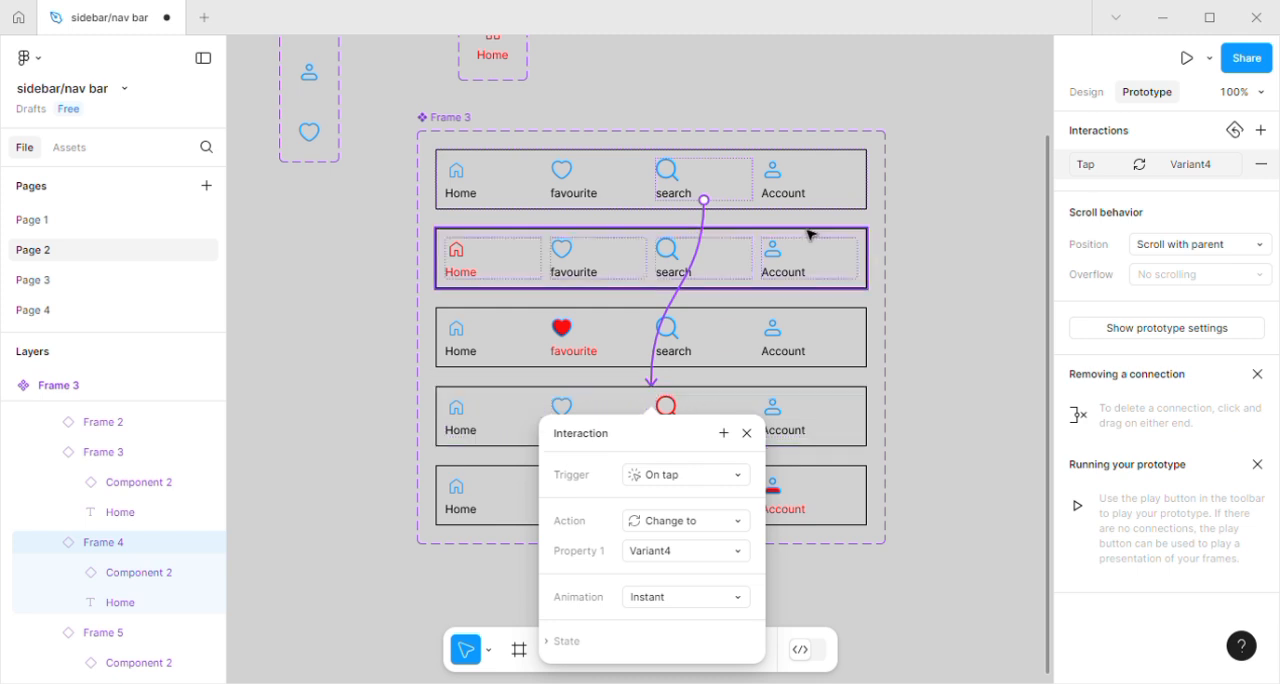
left_click(789, 197)
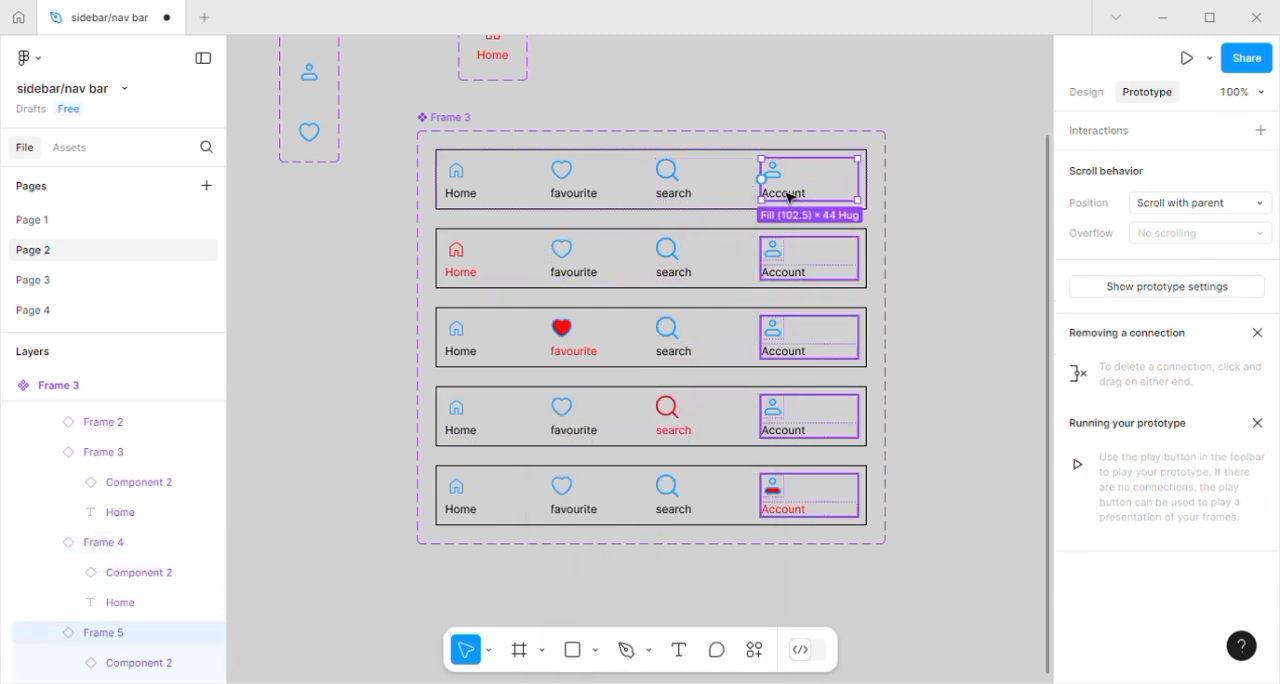
left_click_drag(764, 180, 805, 515)
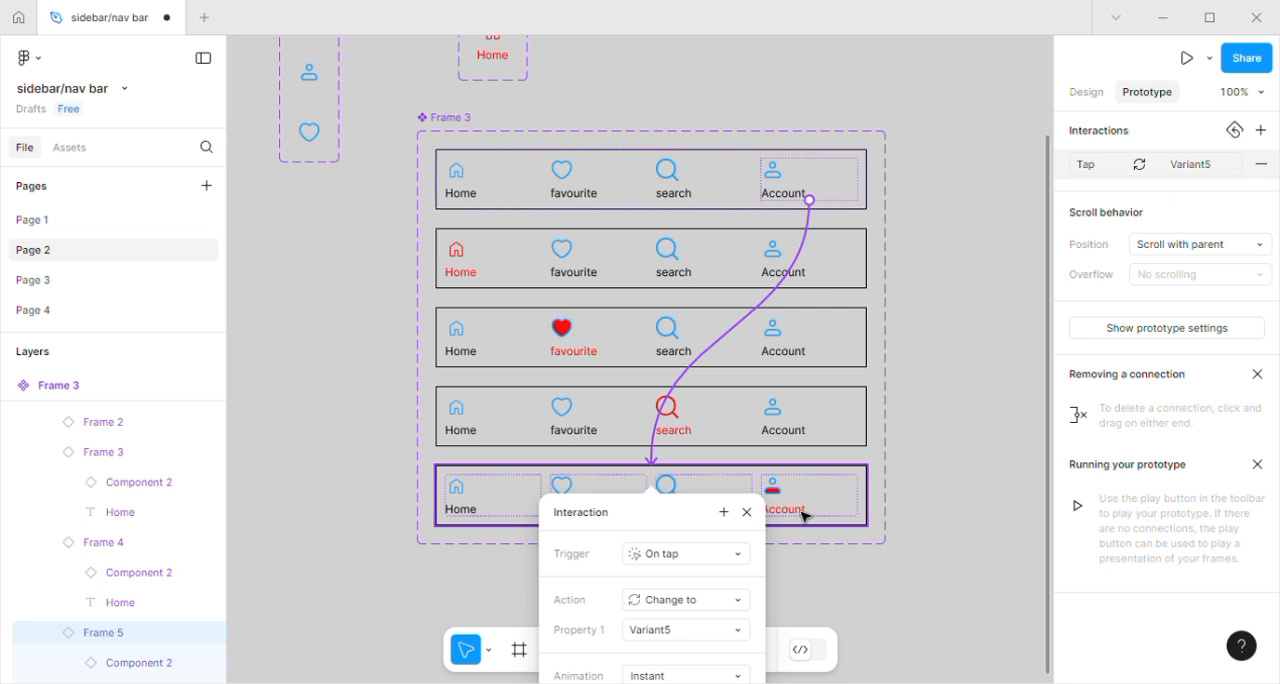
left_click(750, 512)
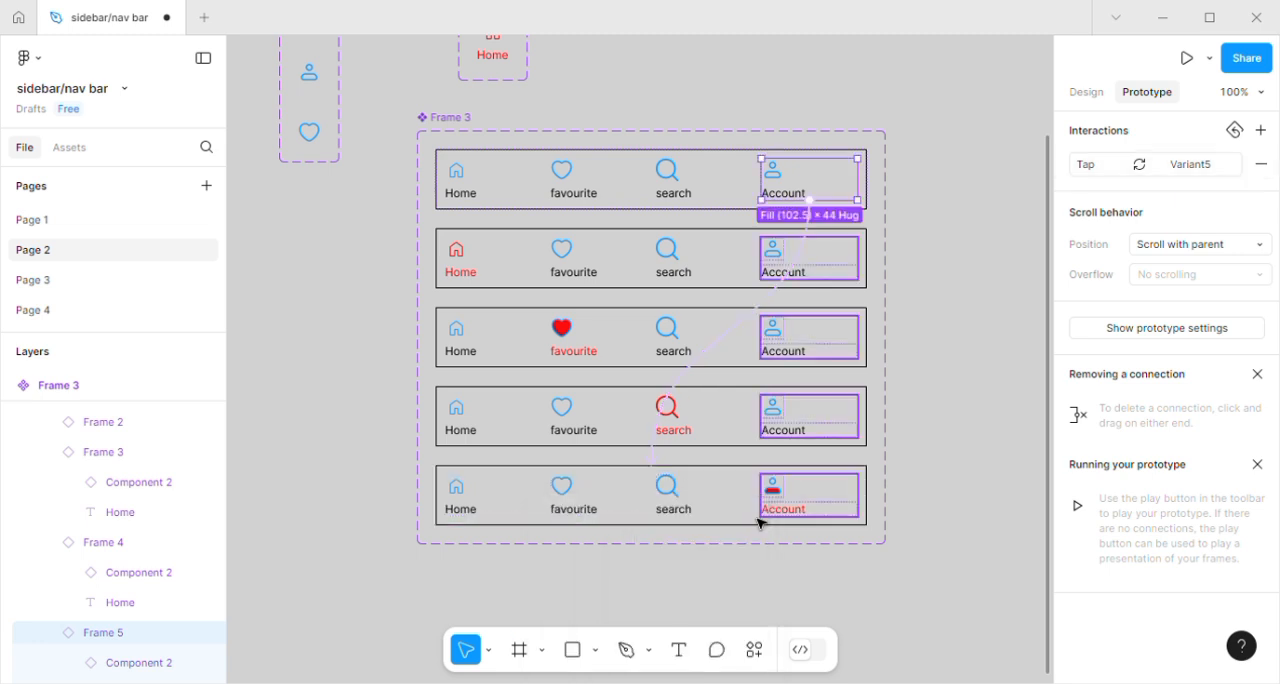
Add an iPhone 16 Pro Max frame beside the nav bar component set and duplicate it to make four frames in a row.
left_click(1087, 92)
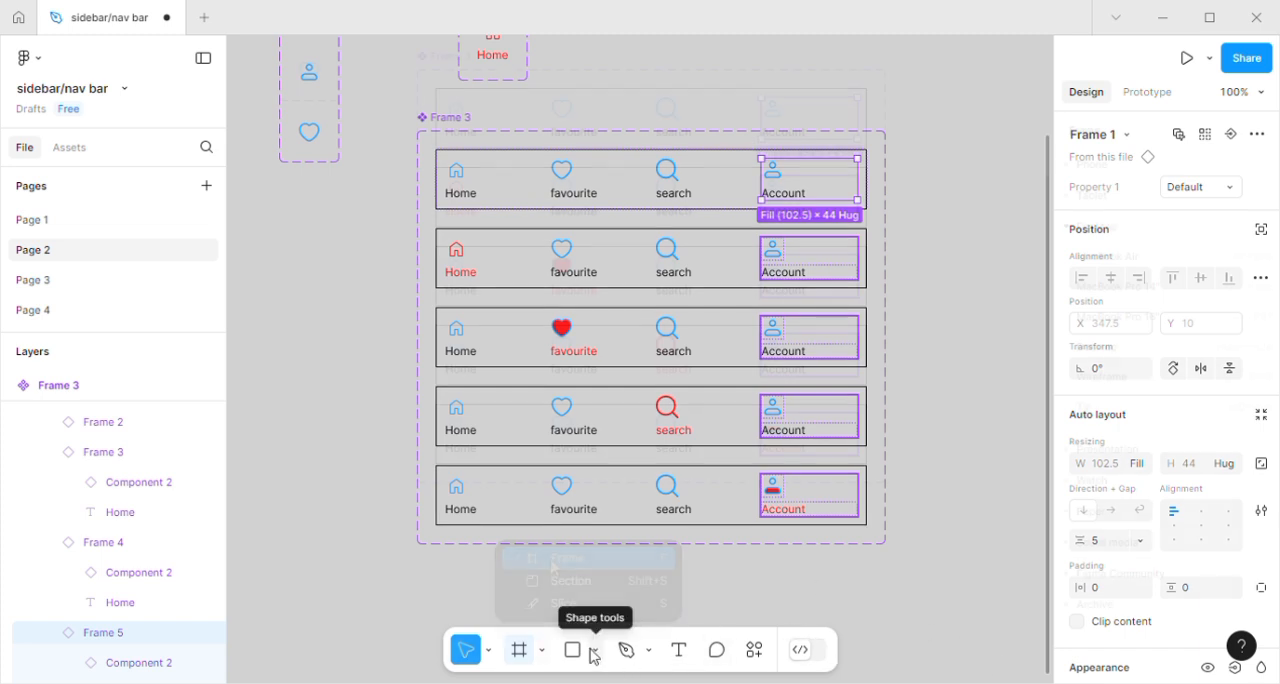
scroll(564, 573, "down", 1)
key("f")
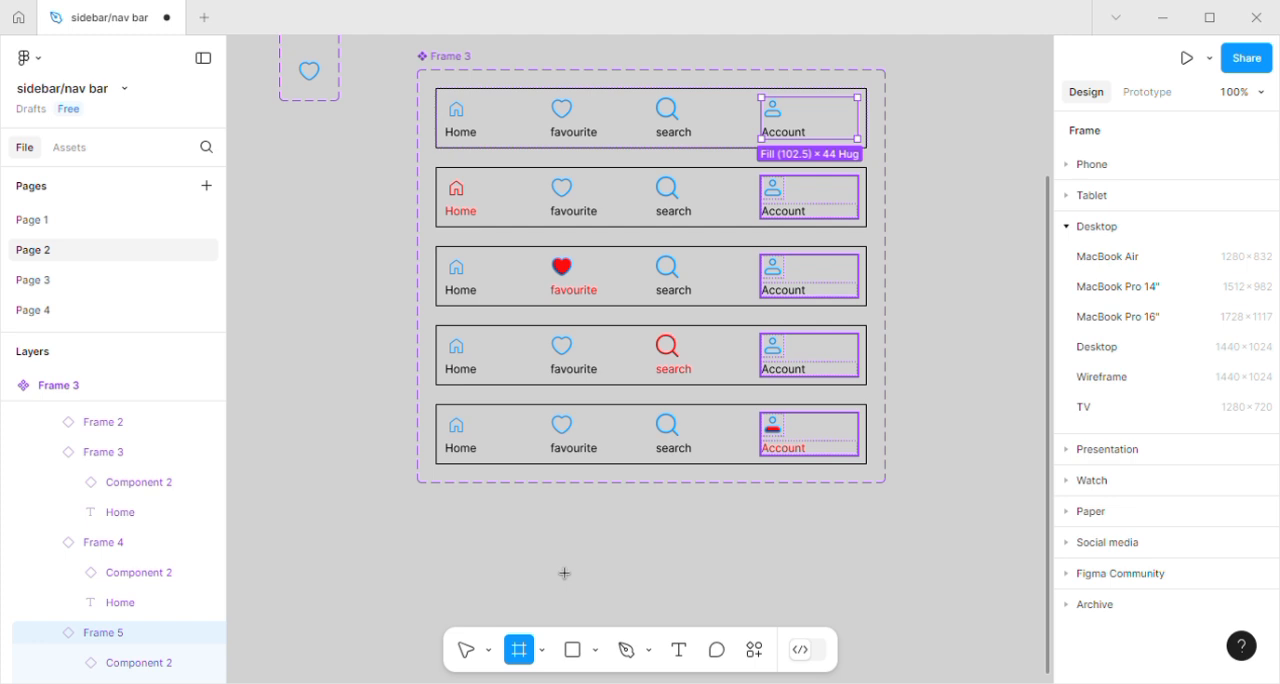
left_click(1092, 164)
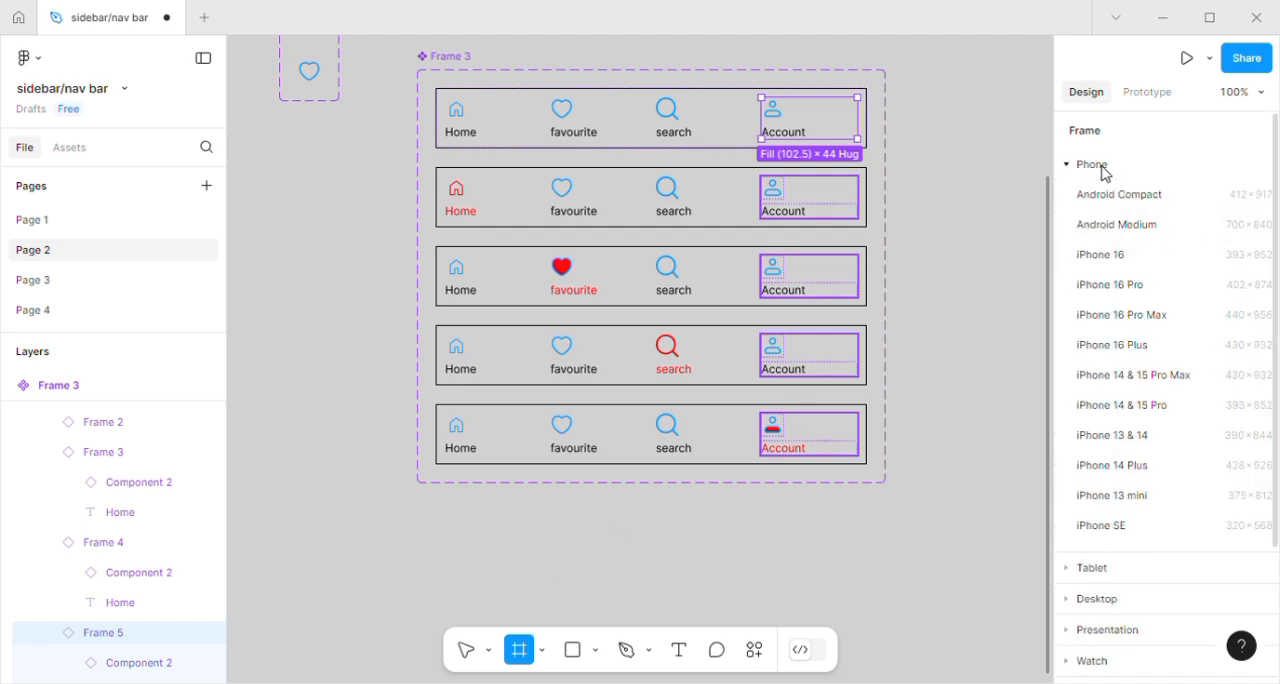
left_click(1133, 316)
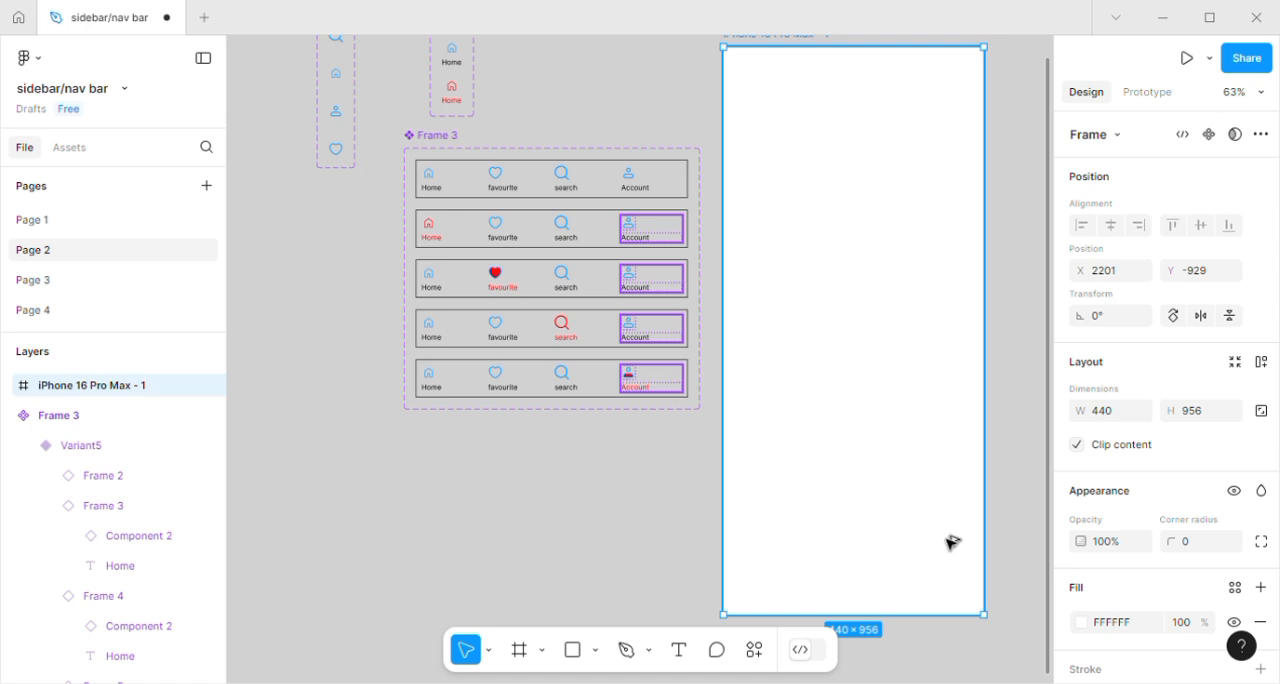
left_click_drag(977, 540, 838, 540)
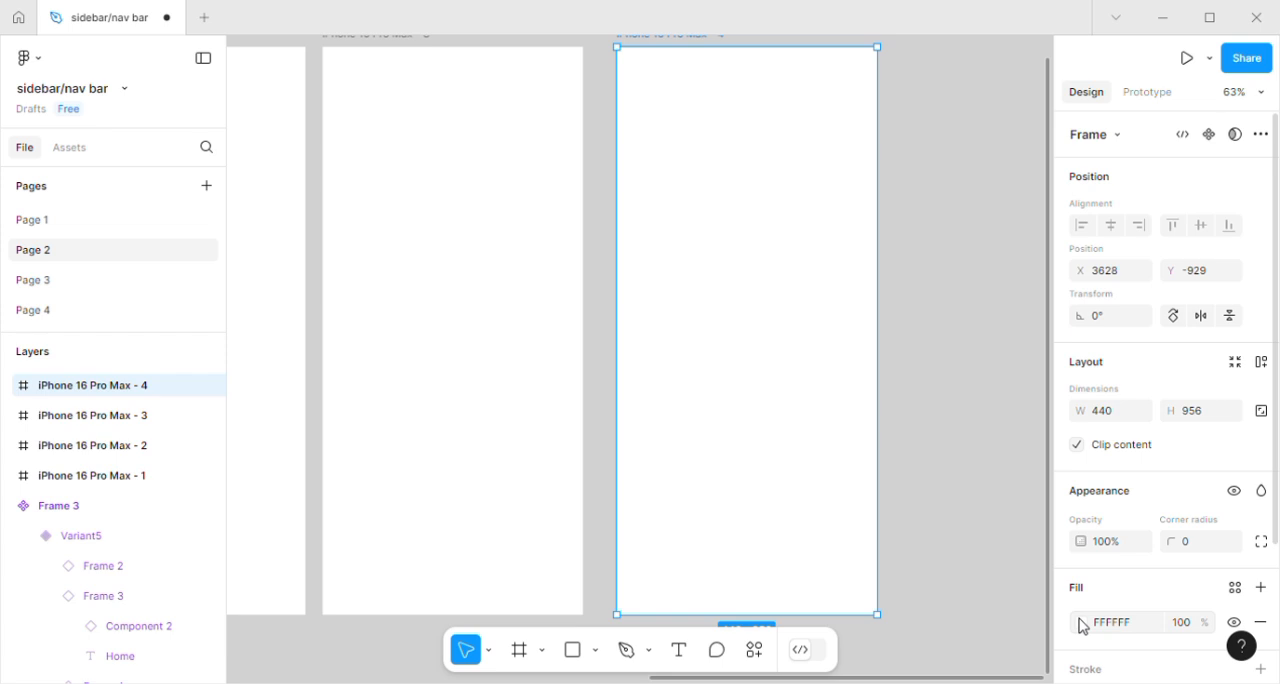
Fill the fourth iPhone frame with the page's existing purple and the third iPhone frame with magenta C81EB1.
left_click(1081, 624)
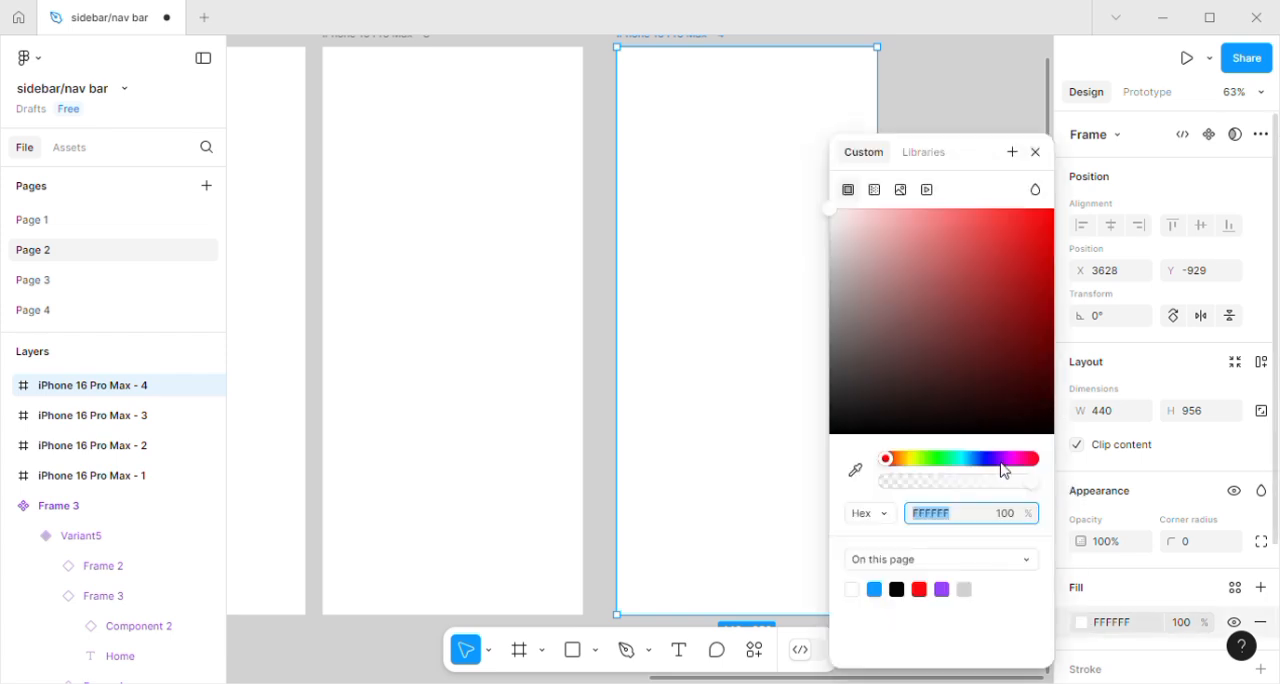
left_click(942, 591)
left_click(521, 421)
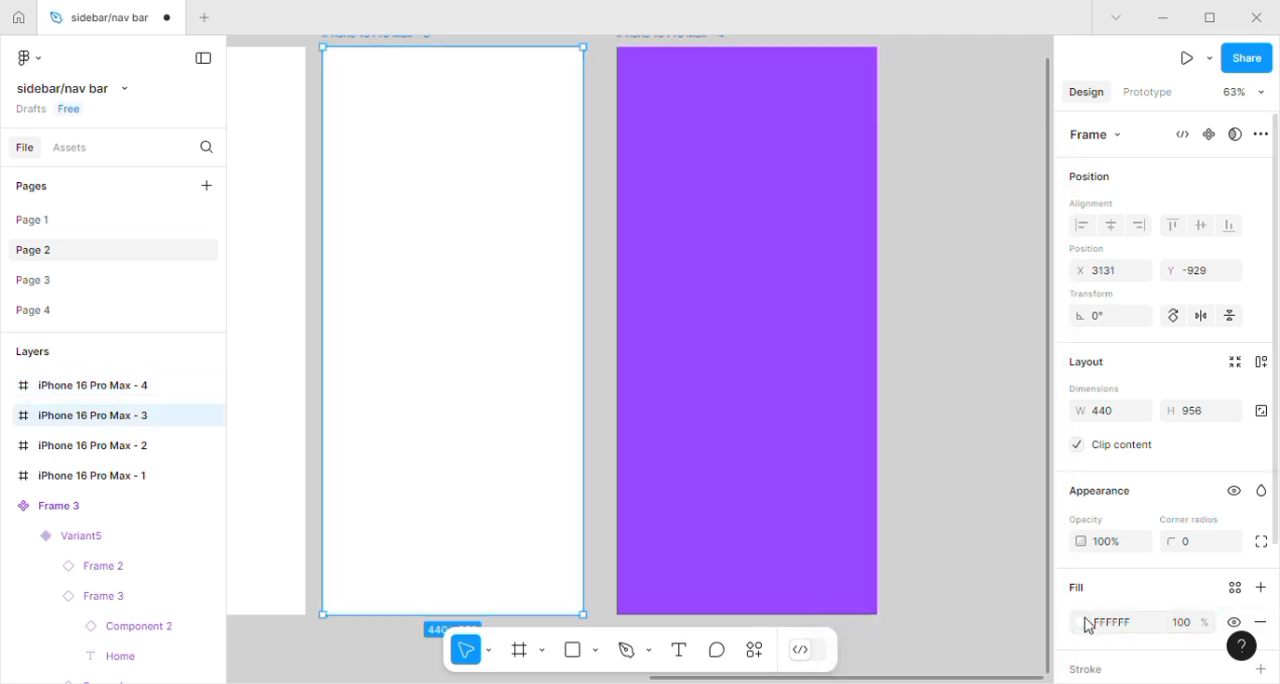
left_click(1089, 624)
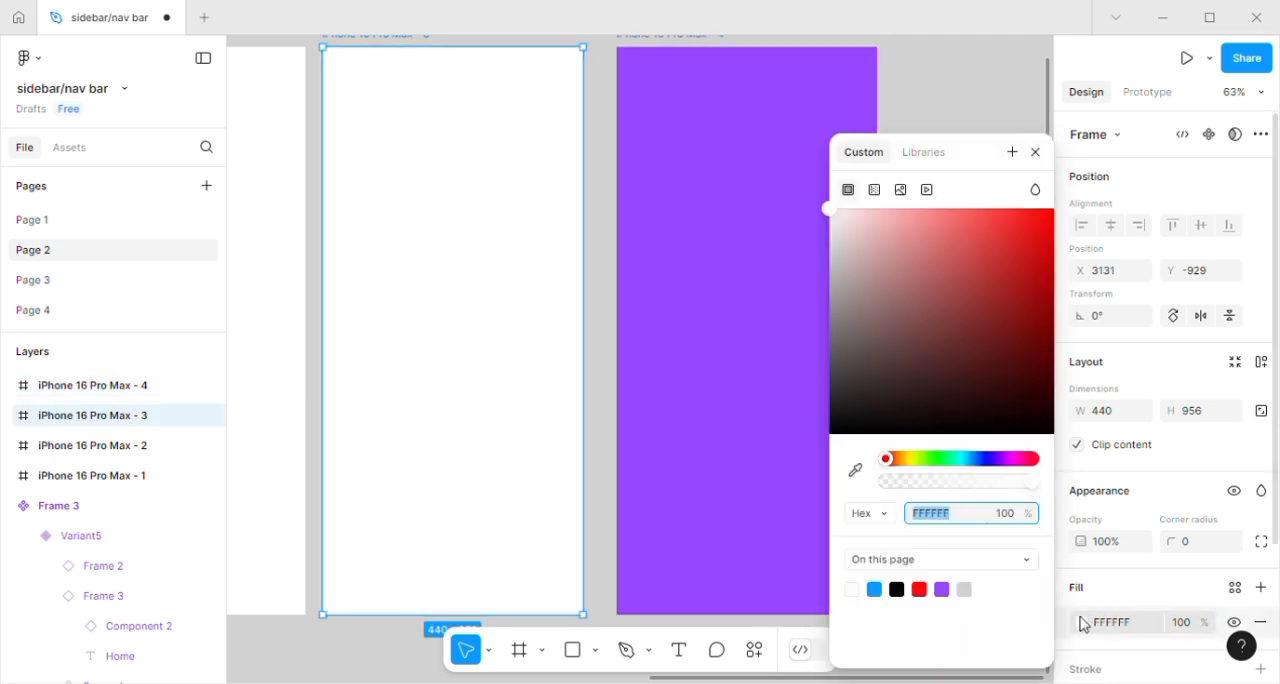
left_click(1013, 458)
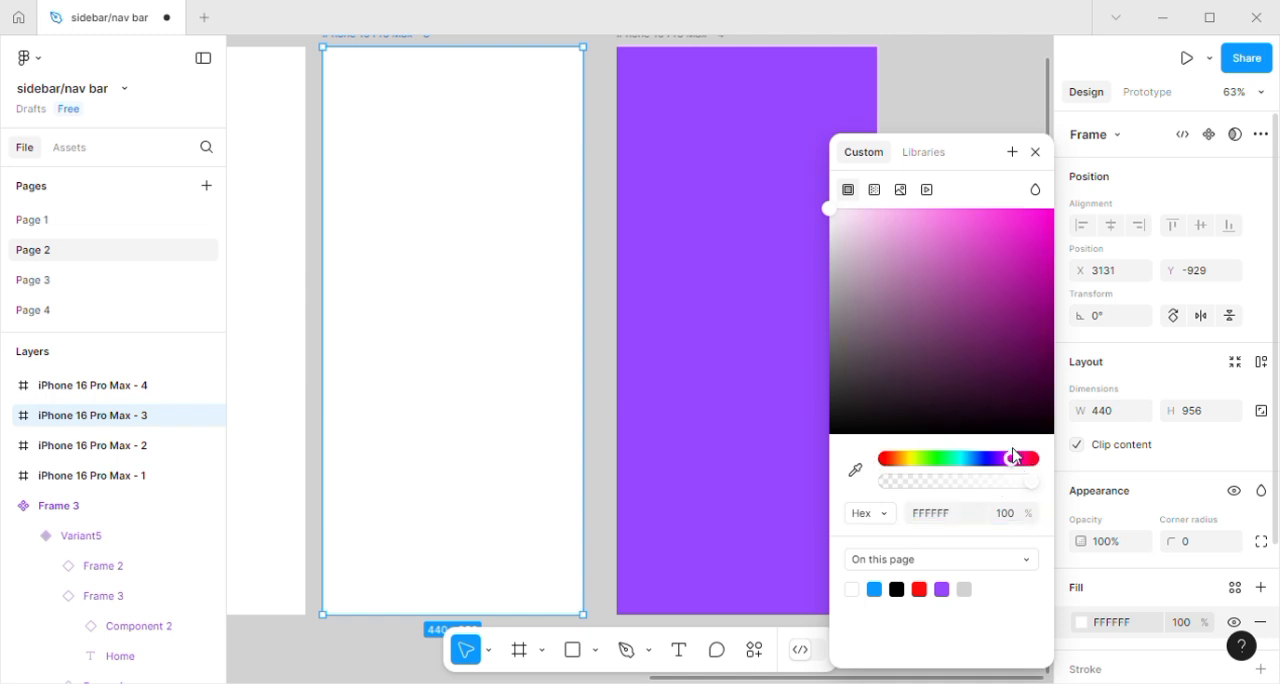
left_click(1020, 258)
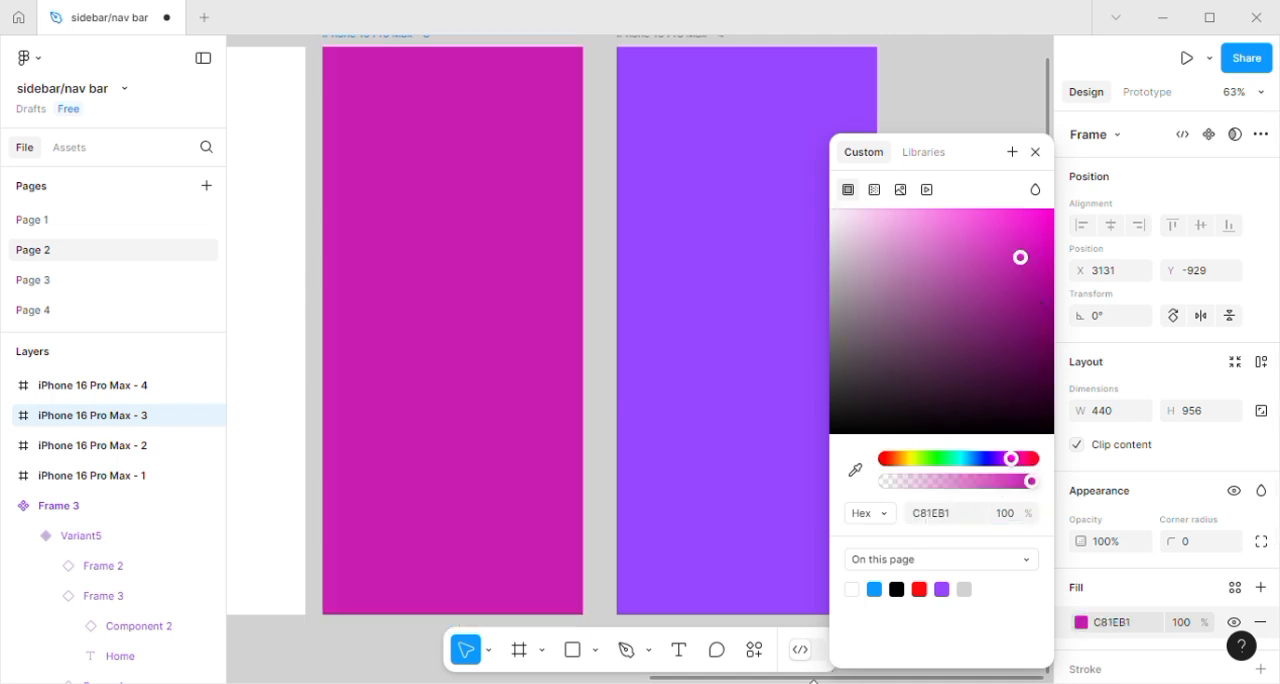
Fill the second iPhone frame with violet 8622F1 and the first iPhone frame with light green AFF4A6.
left_click_drag(833, 680, 577, 680)
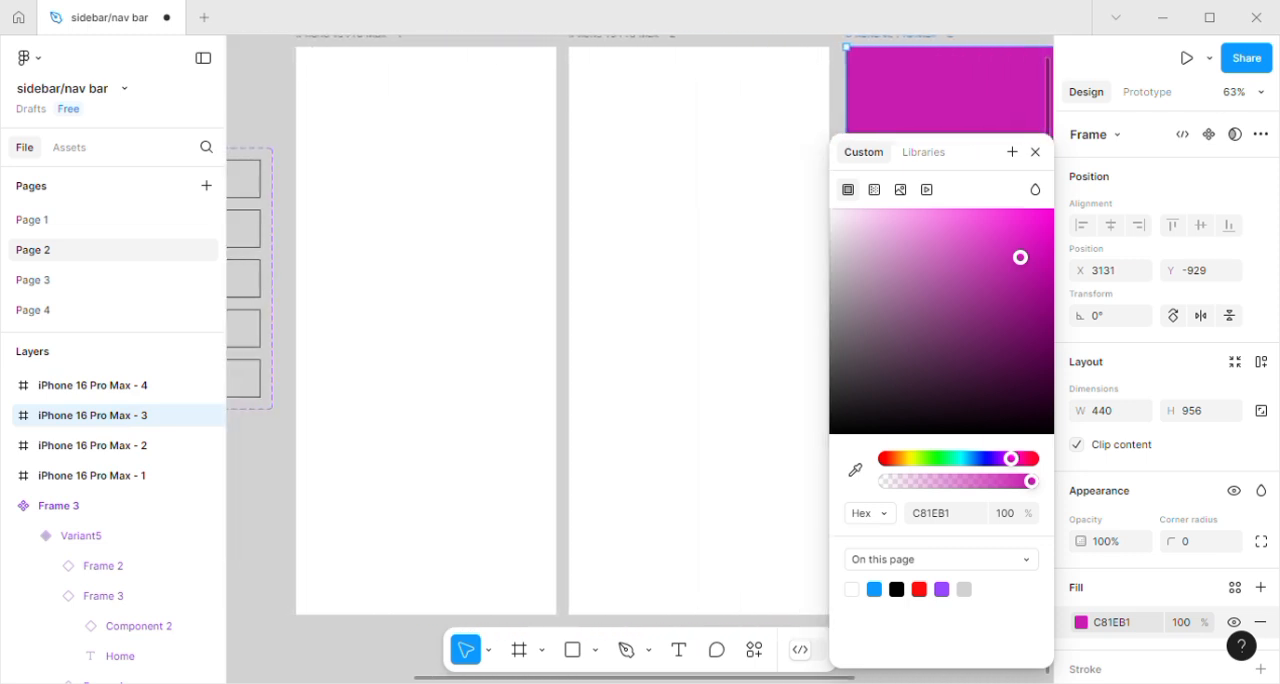
left_click(630, 540)
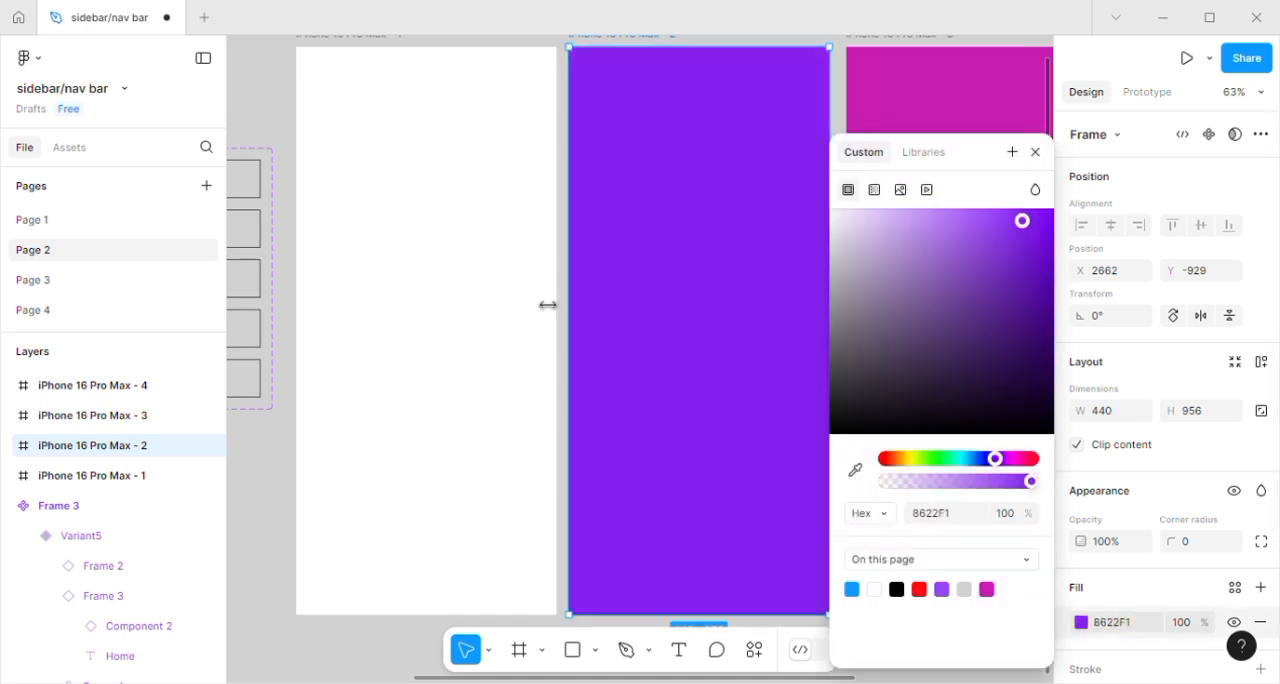
left_click(491, 298)
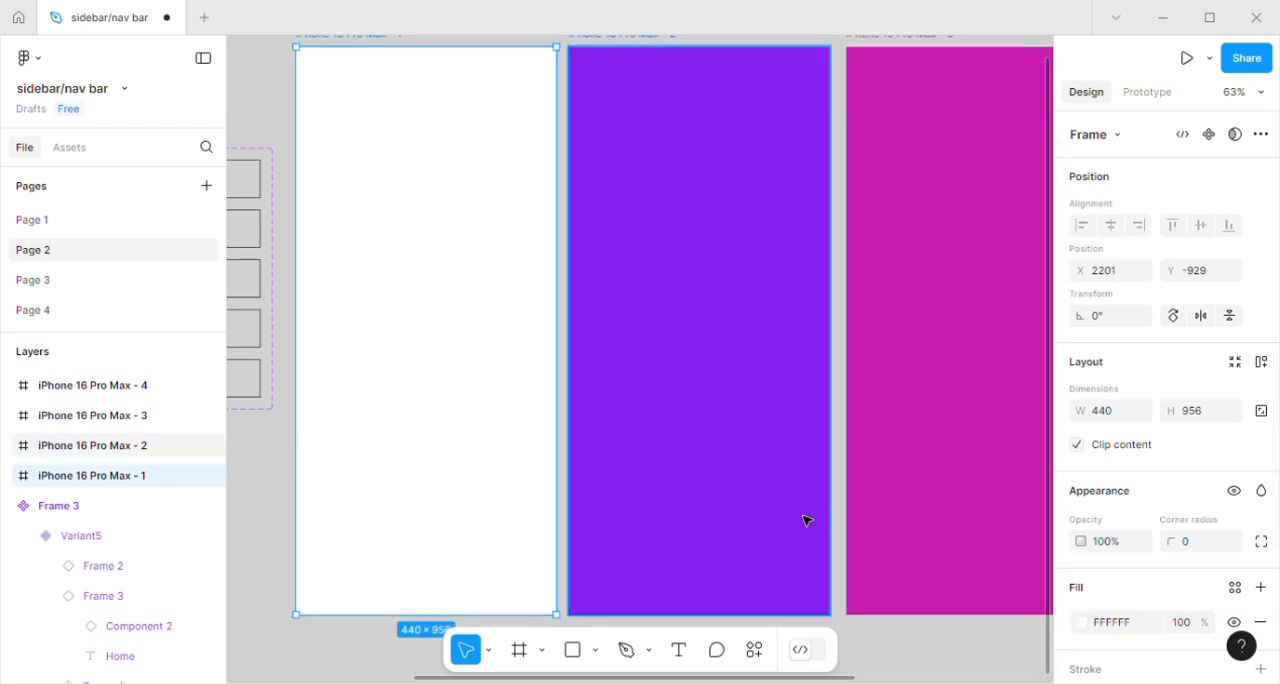
left_click(1080, 625)
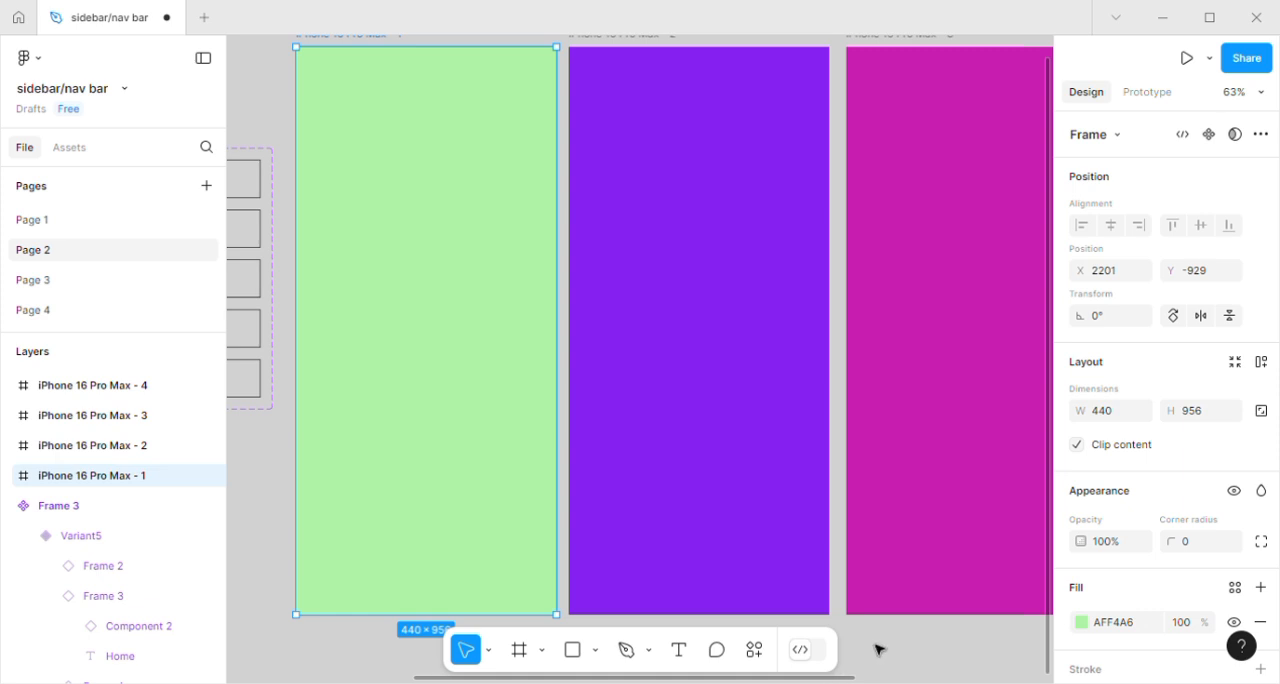
Place a copy of the default nav bar at the bottom of the first iPhone frame and duplicate it into the other three frames.
left_click_drag(854, 681, 661, 681)
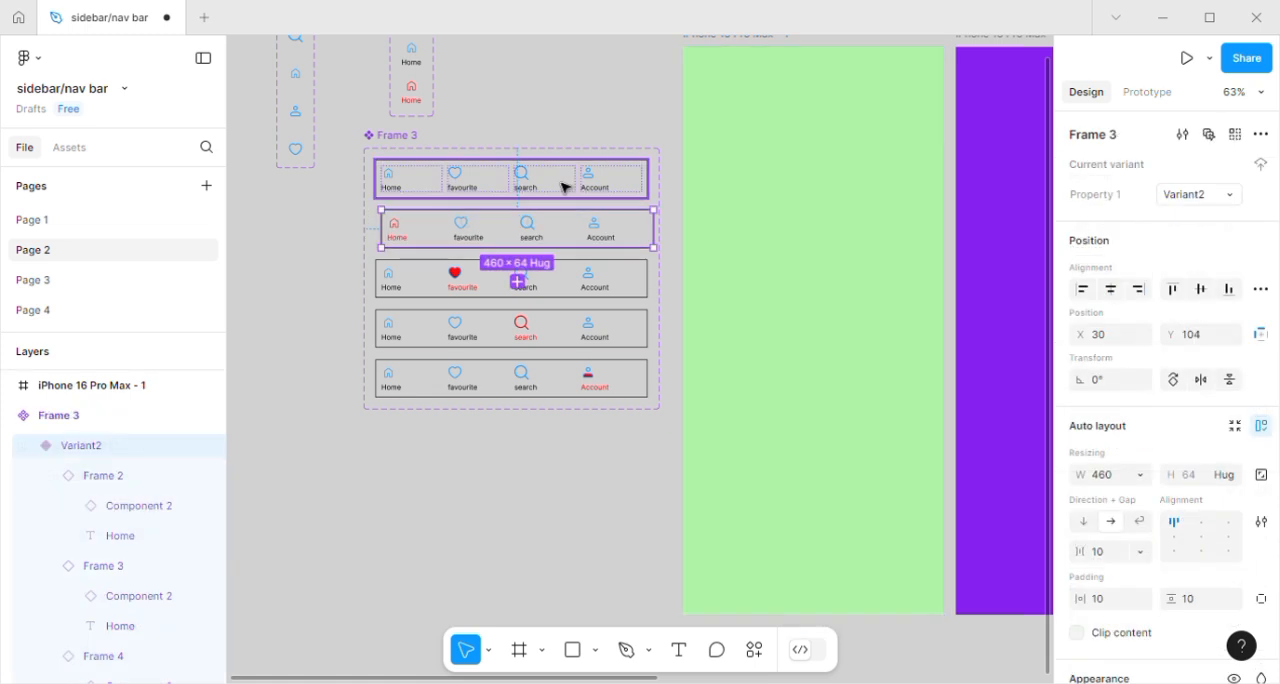
key("alt")
left_click_drag(569, 189, 873, 604)
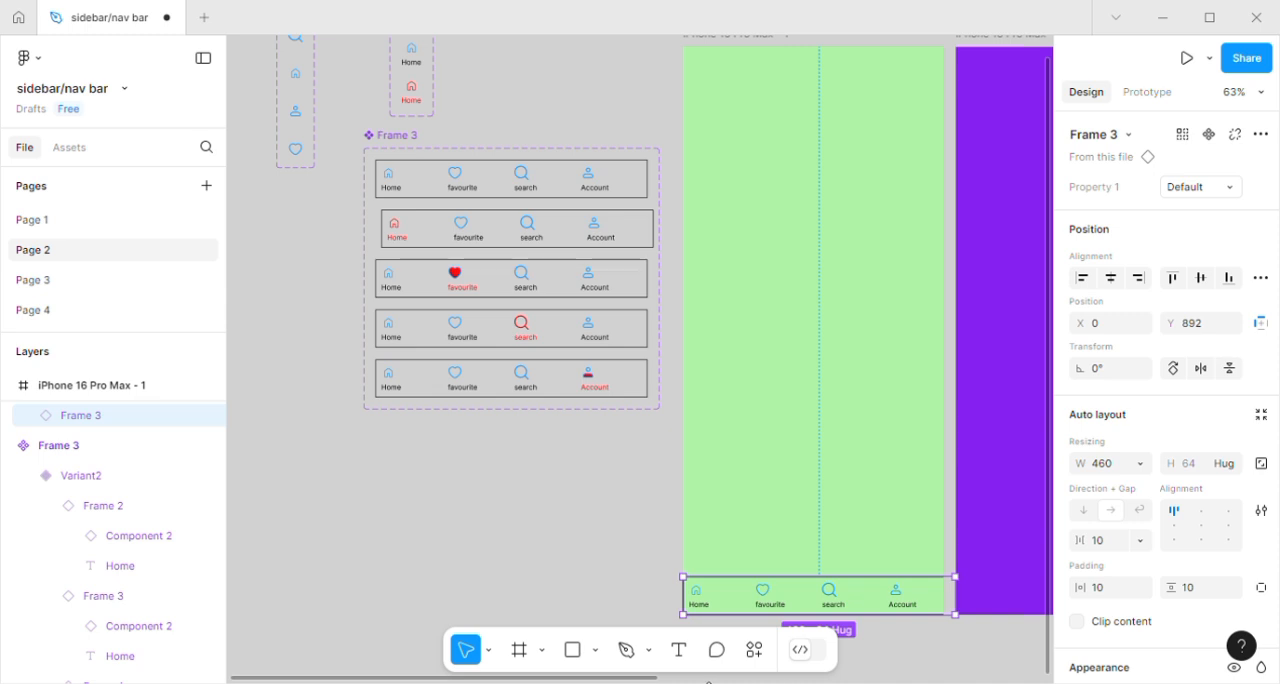
left_click_drag(652, 680, 860, 680)
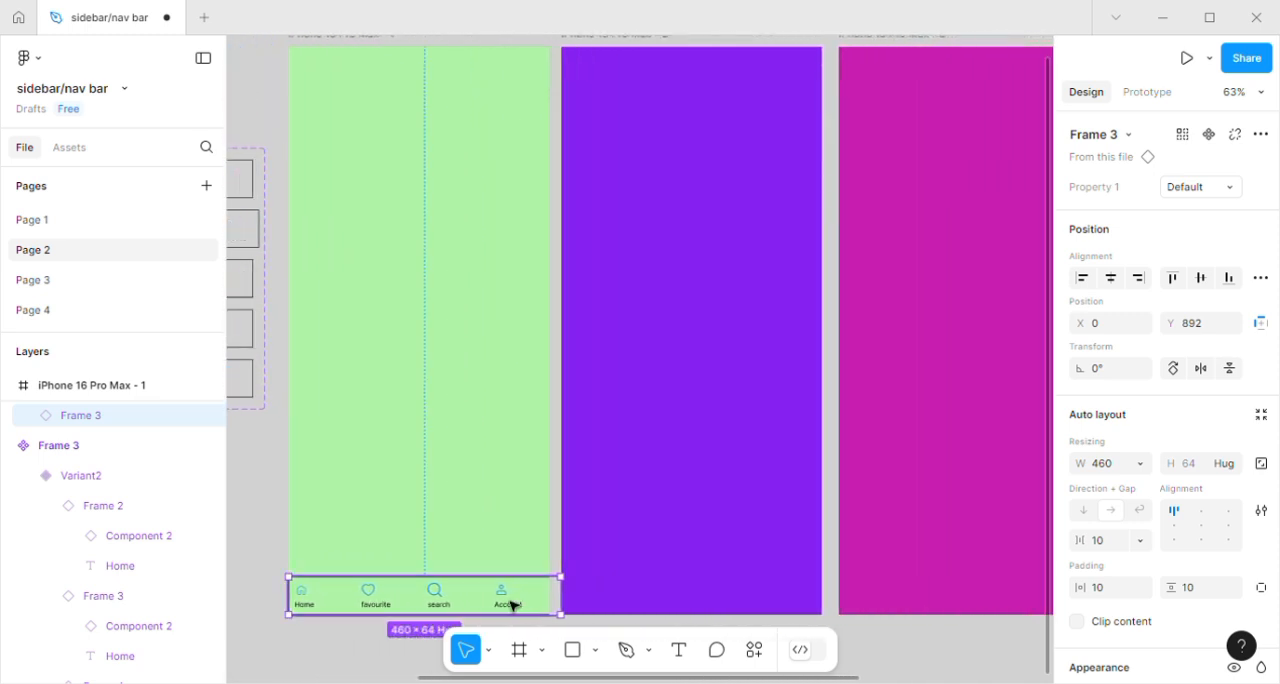
left_click_drag(516, 606, 732, 604)
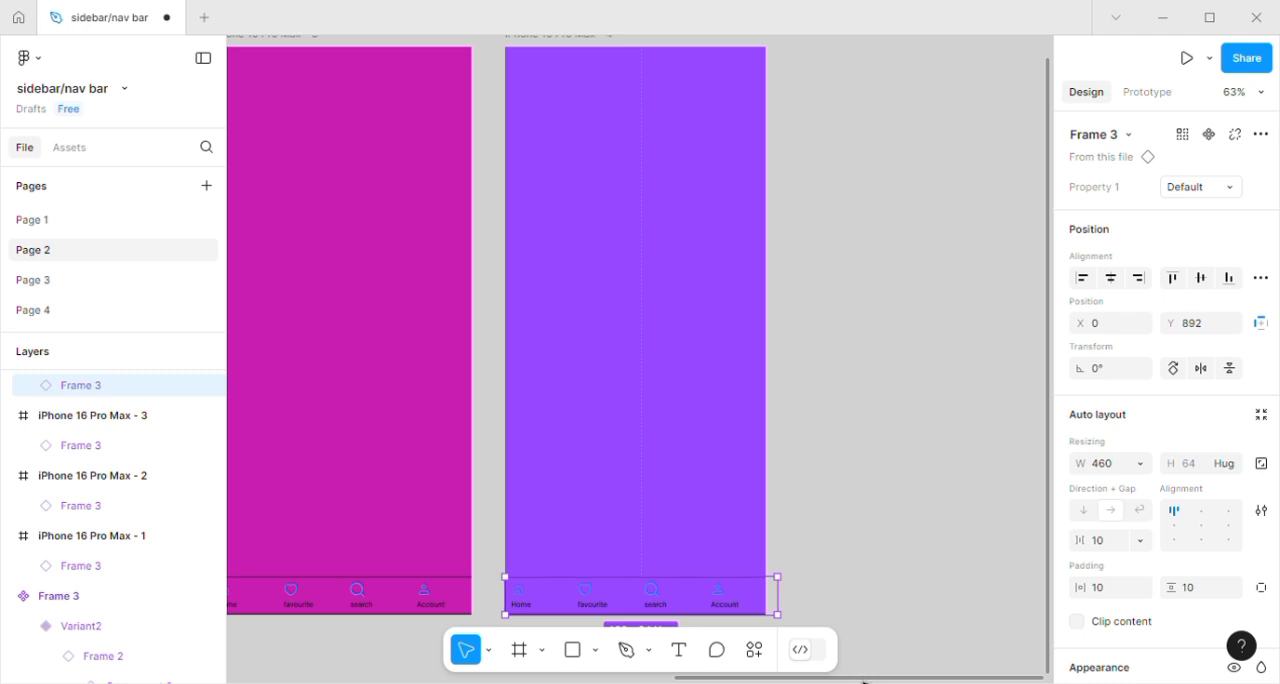
Open an inline prototype preview of the green iPhone 16 Pro Max - 1 frame.
left_click_drag(862, 679, 410, 679)
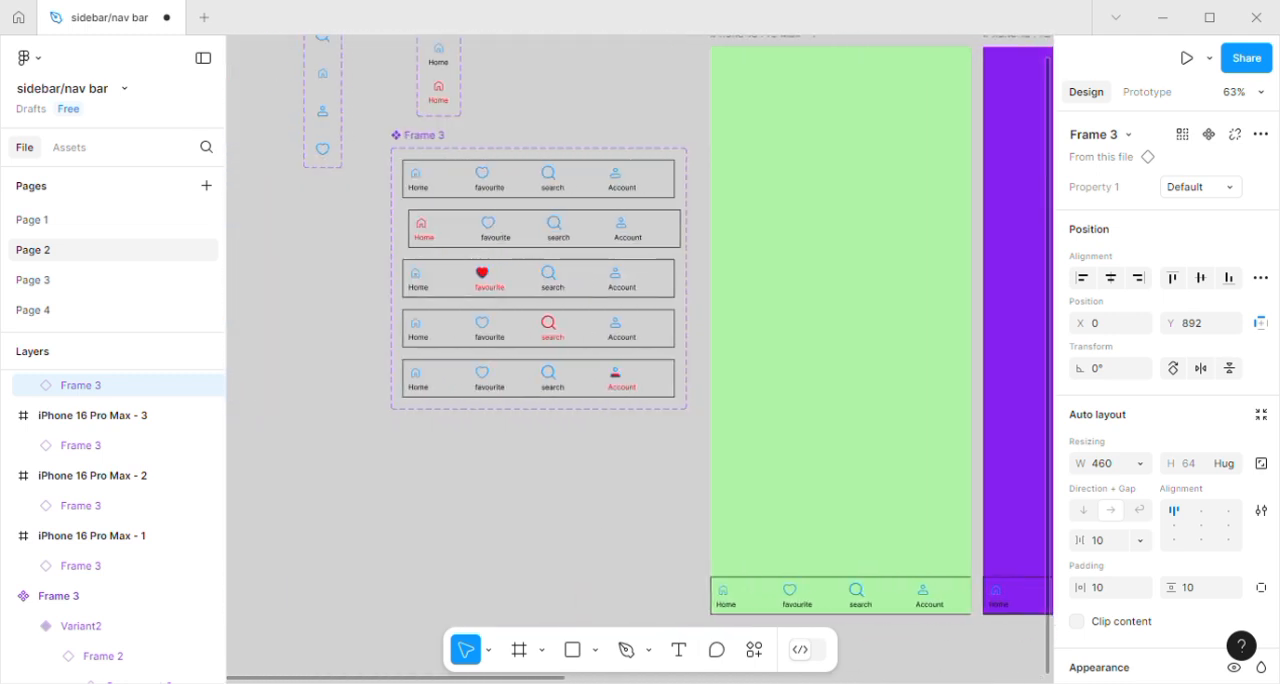
left_click(790, 390)
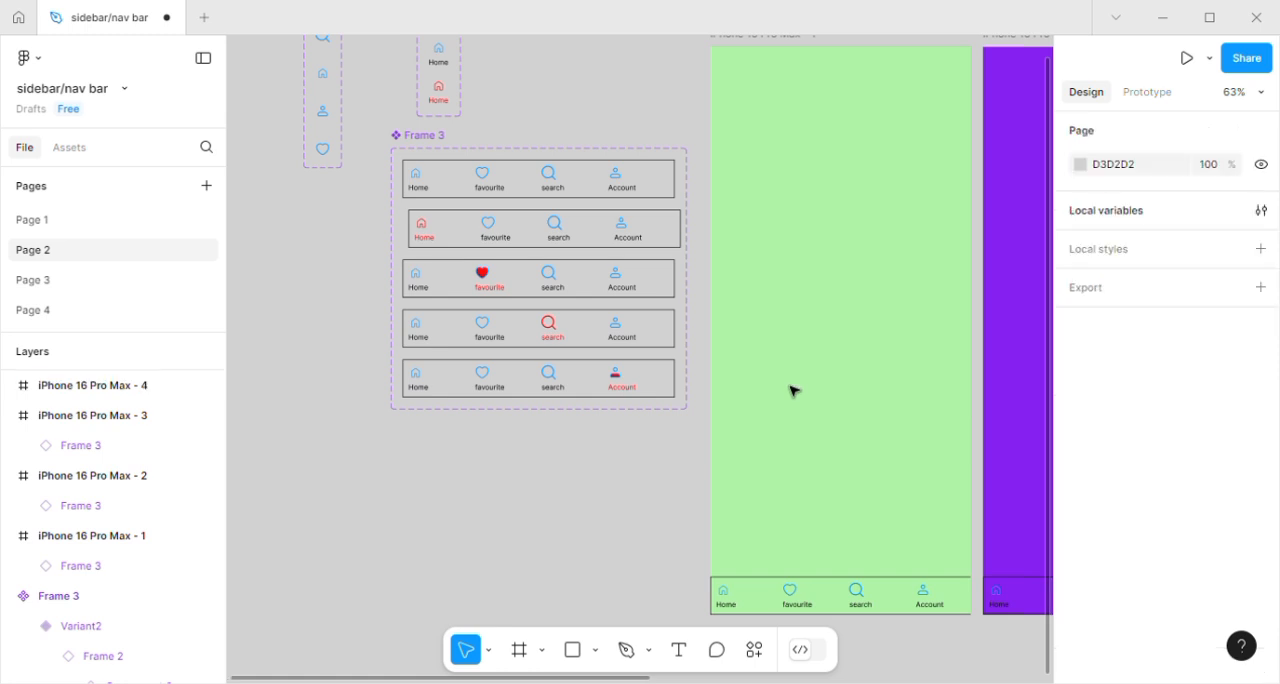
left_click(770, 48)
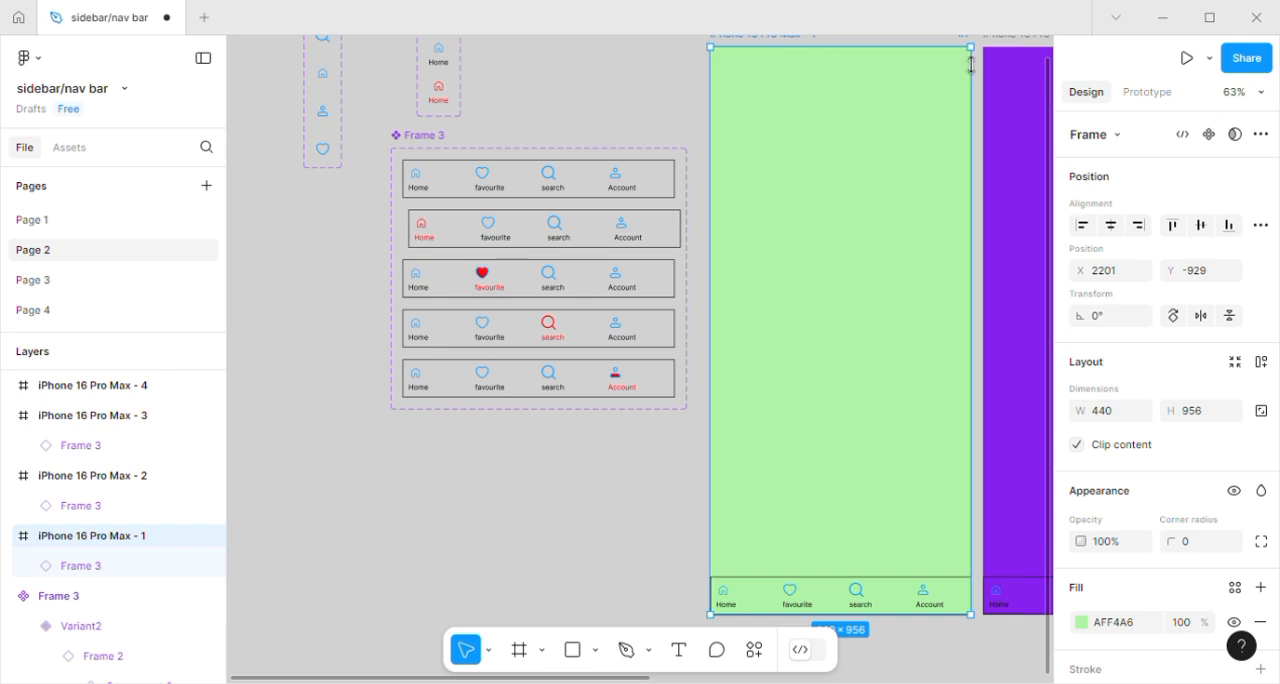
left_click(1156, 97)
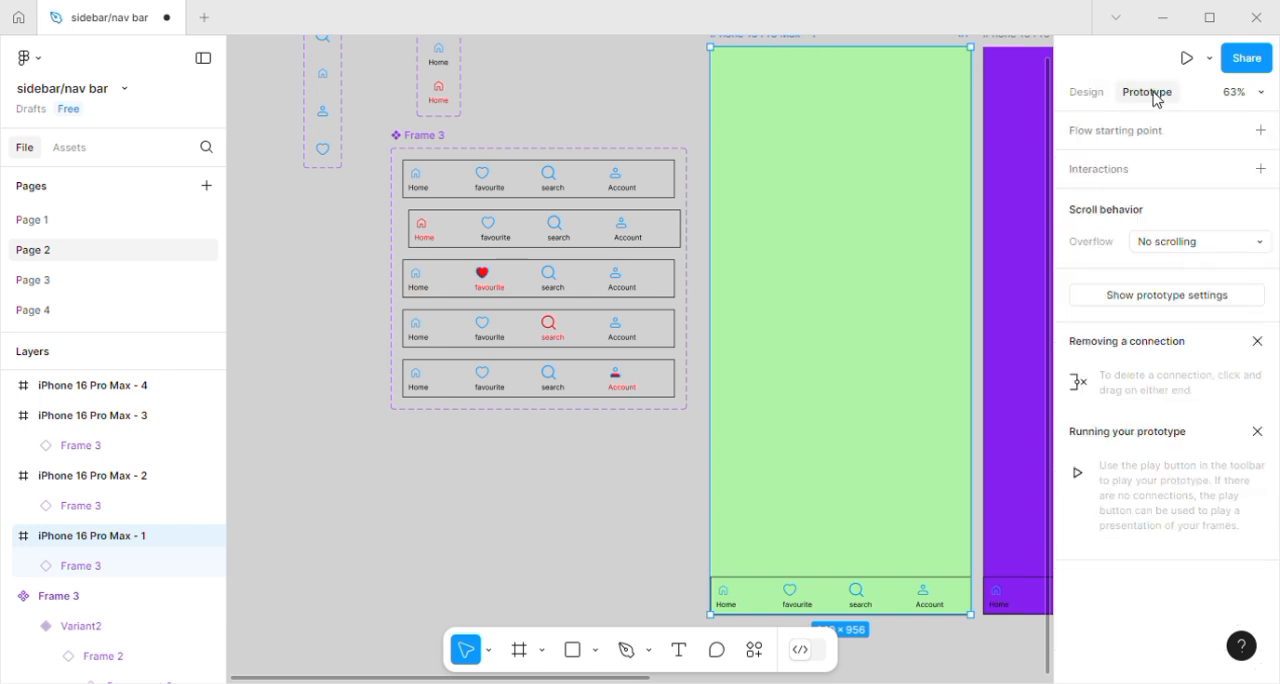
left_click(1212, 63)
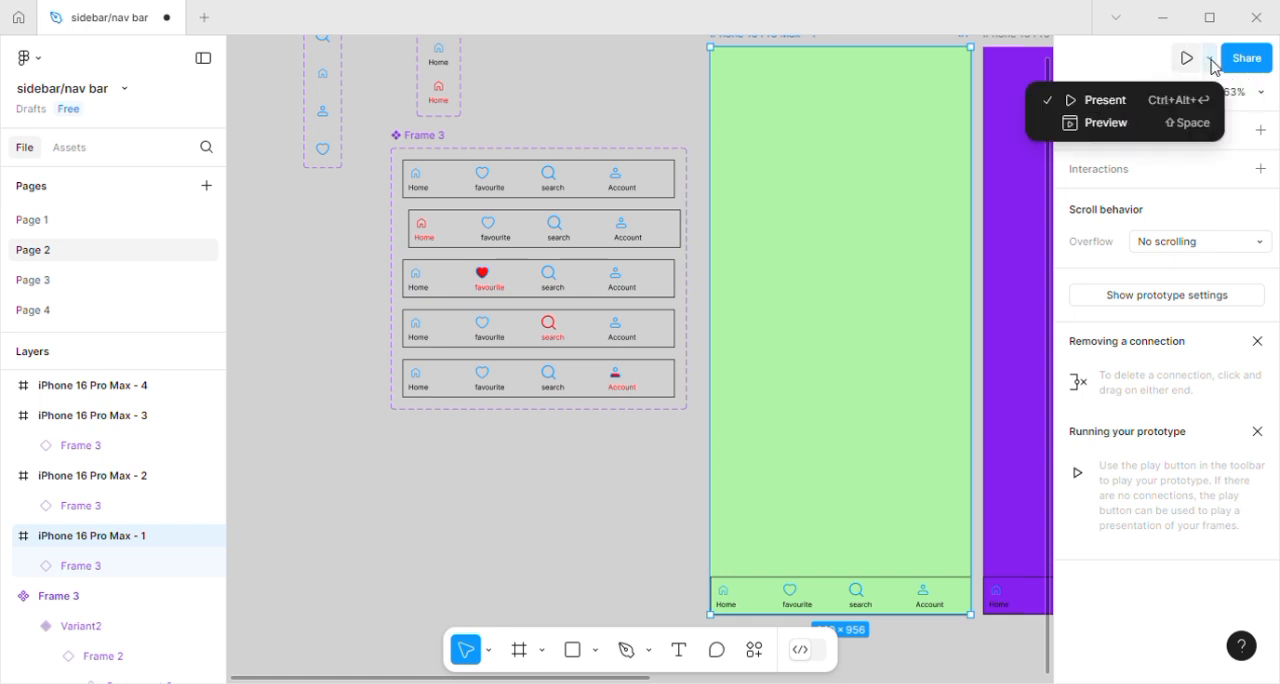
left_click(1146, 124)
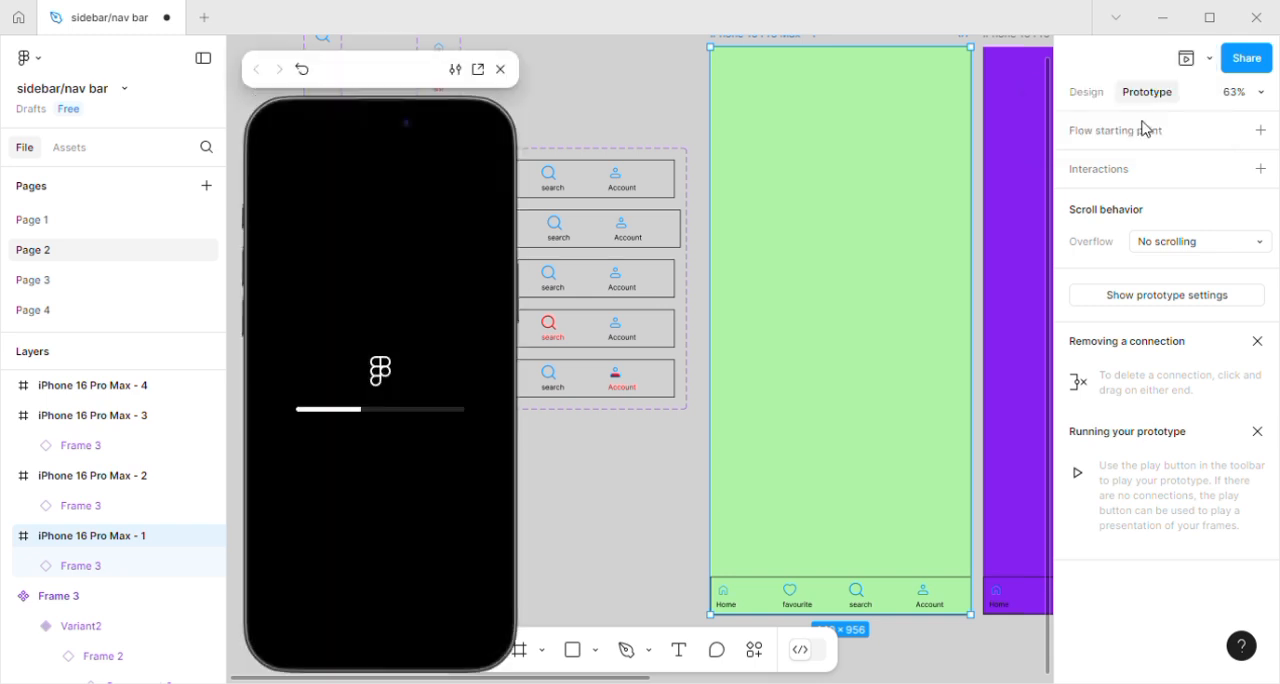